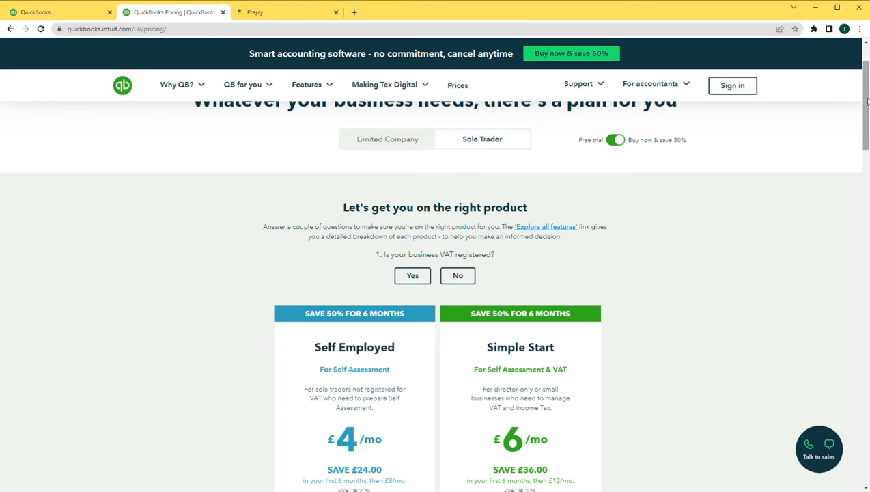
Browse the Limited Company pricing plans, then go back to the Anna's Flowers homepage
drag(862, 101, 804, 91)
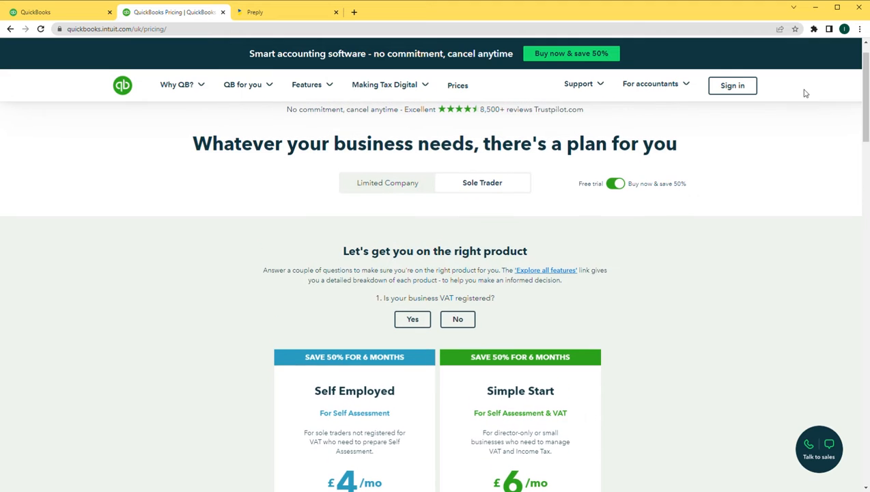
click(381, 188)
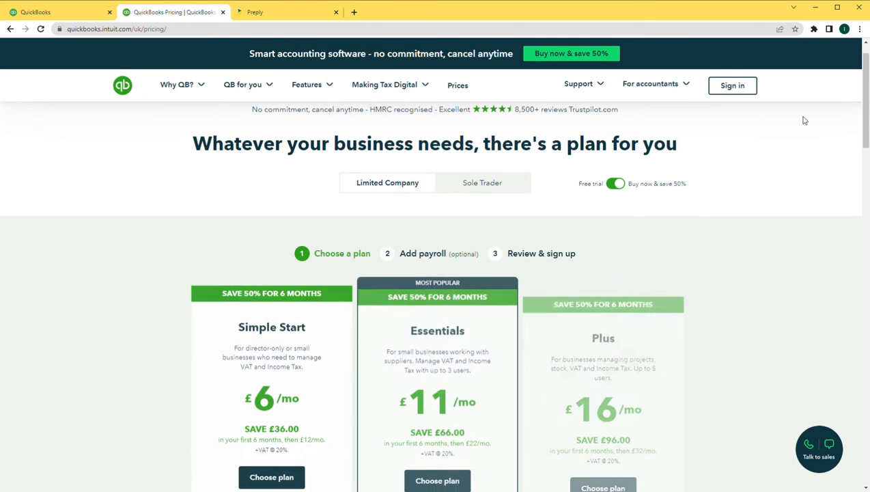
drag(866, 118, 825, 144)
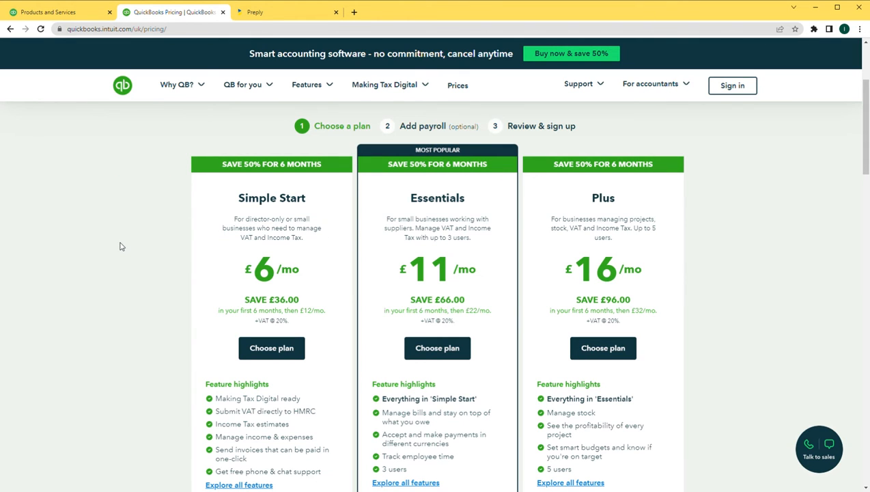
click(53, 12)
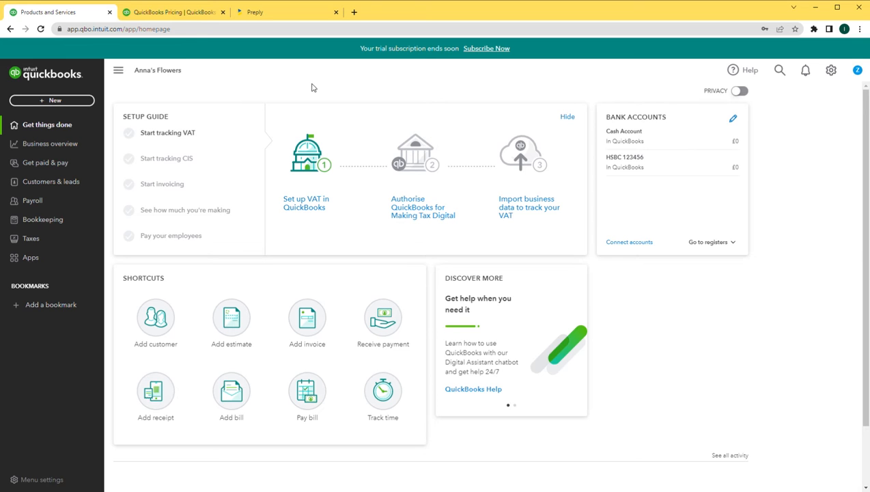
In Advanced account settings, set the first month of the tax year to January
click(831, 69)
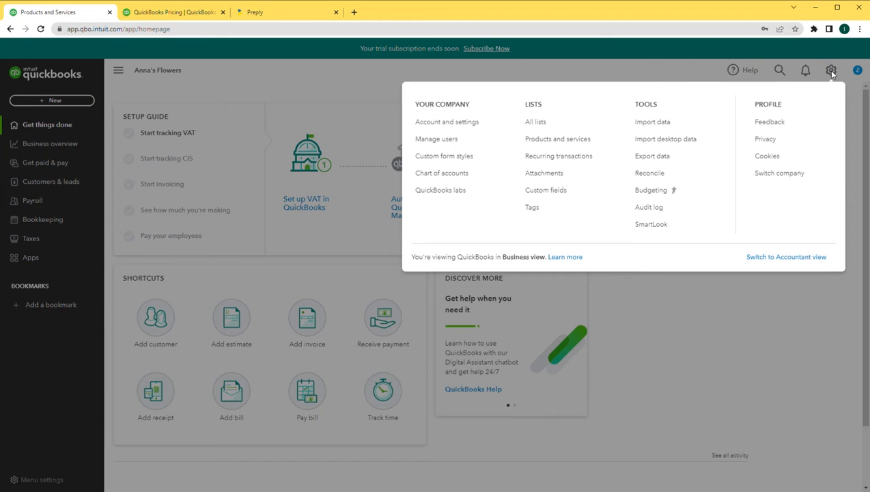
click(448, 124)
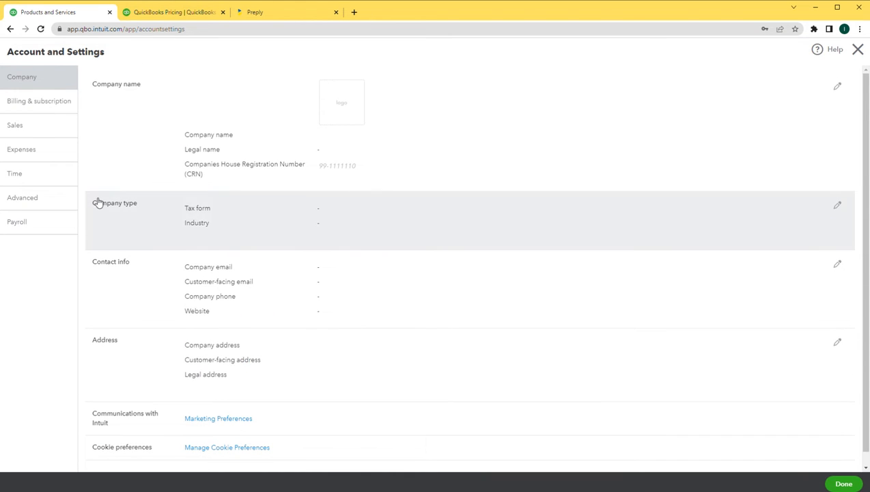
click(23, 202)
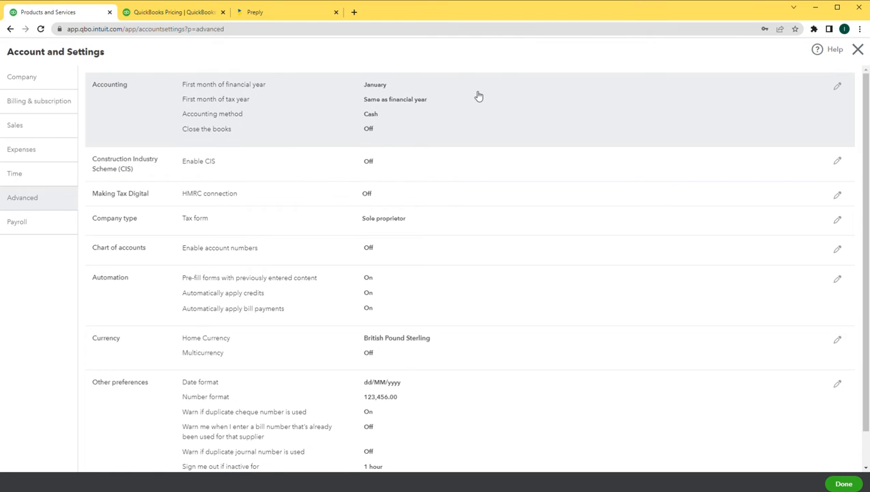
click(478, 93)
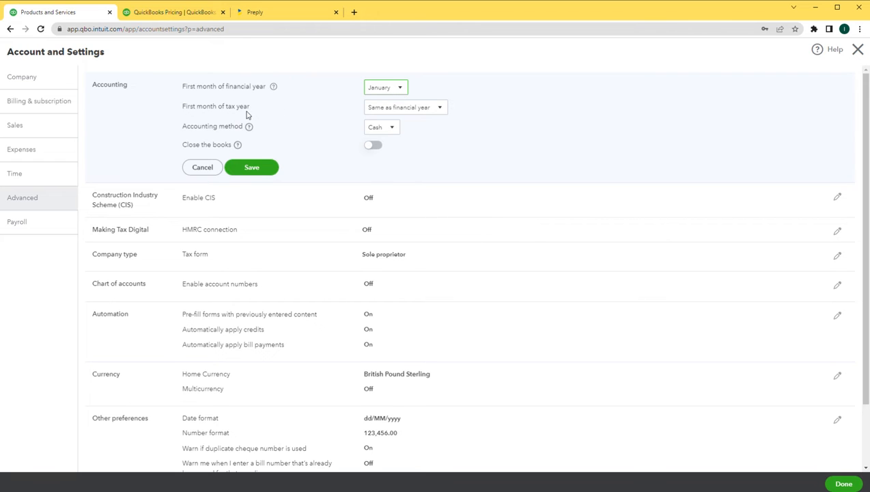
click(397, 115)
click(386, 143)
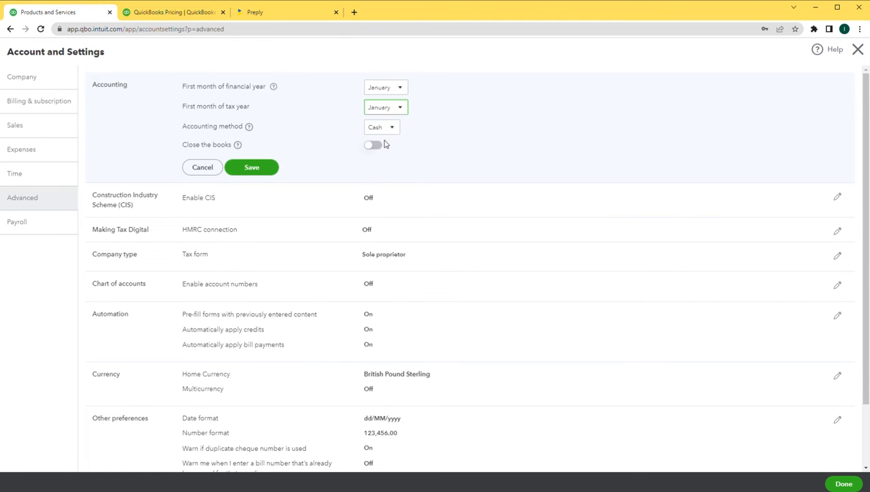
Keep Cash as the accounting method and Close the books off, then save Accounting
click(391, 130)
click(394, 133)
click(389, 160)
click(374, 146)
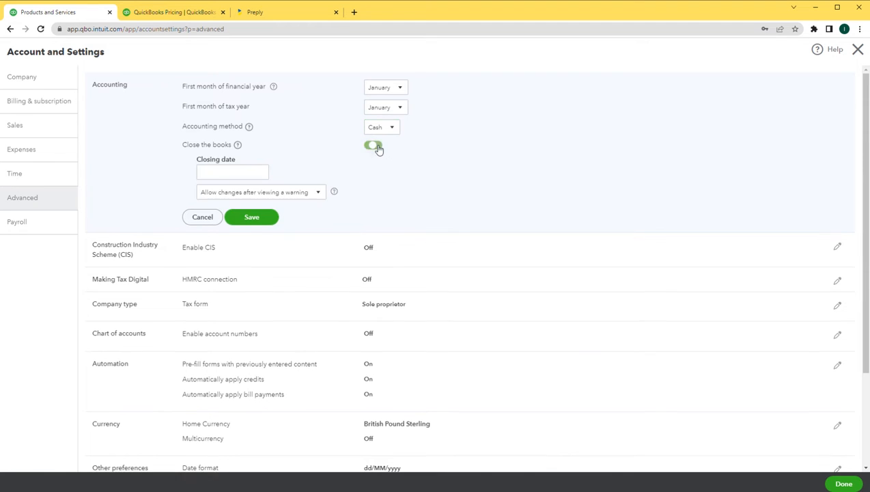
click(238, 173)
click(375, 147)
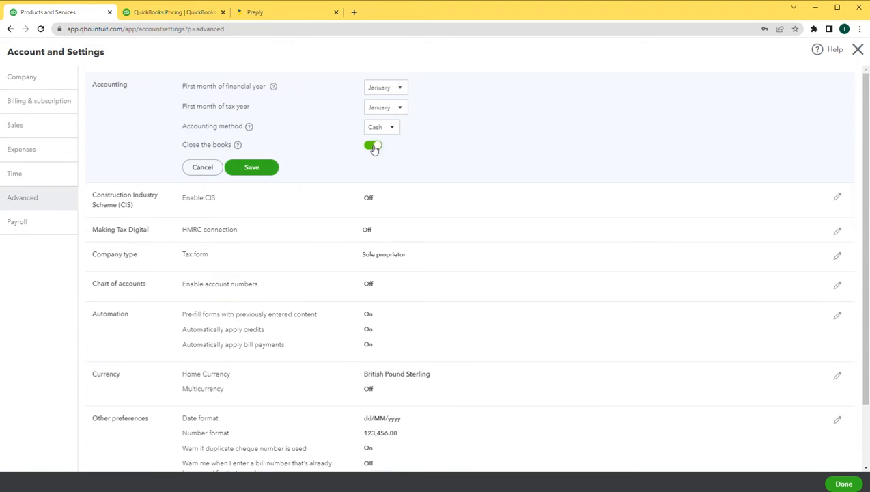
click(261, 172)
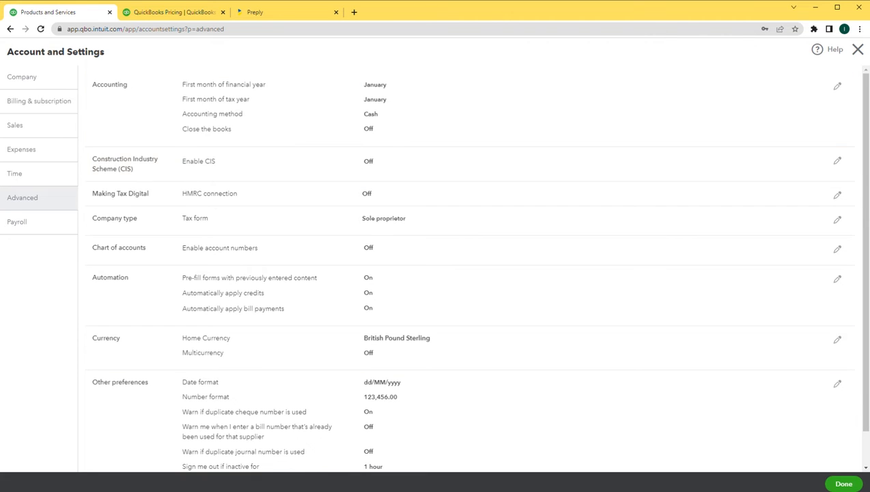
Review the Company settings tab, then close Account and Settings to return home
click(39, 77)
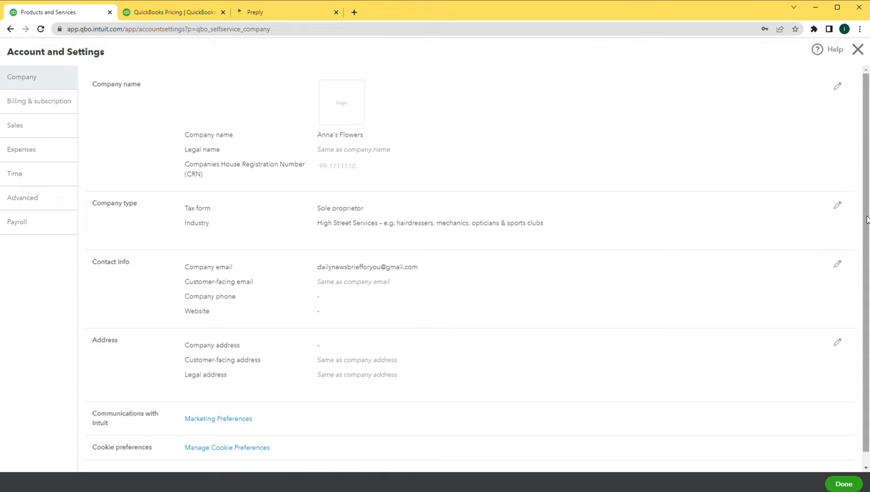
drag(867, 218, 859, 285)
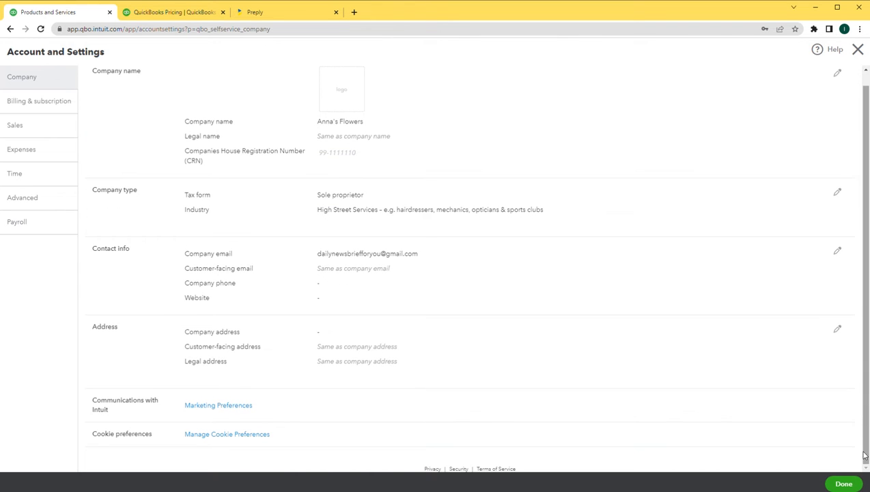
click(849, 482)
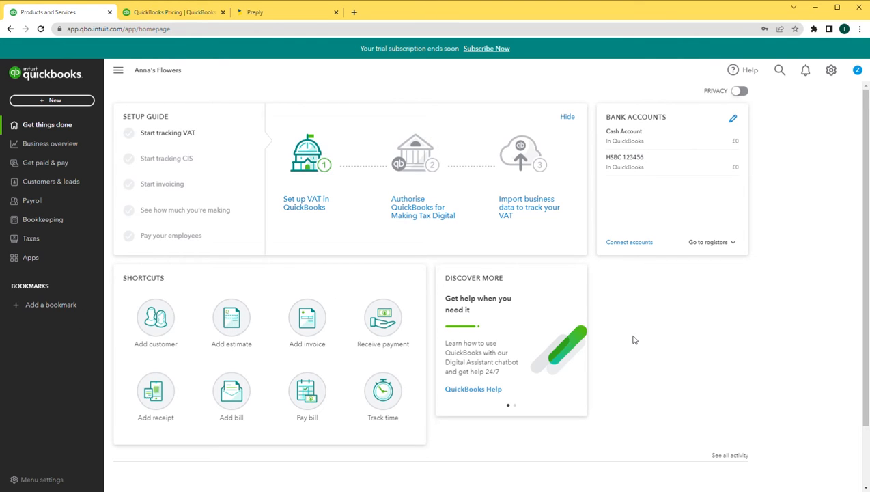
Create journal entry no. 2 and change its date to 01/01/2021
click(831, 71)
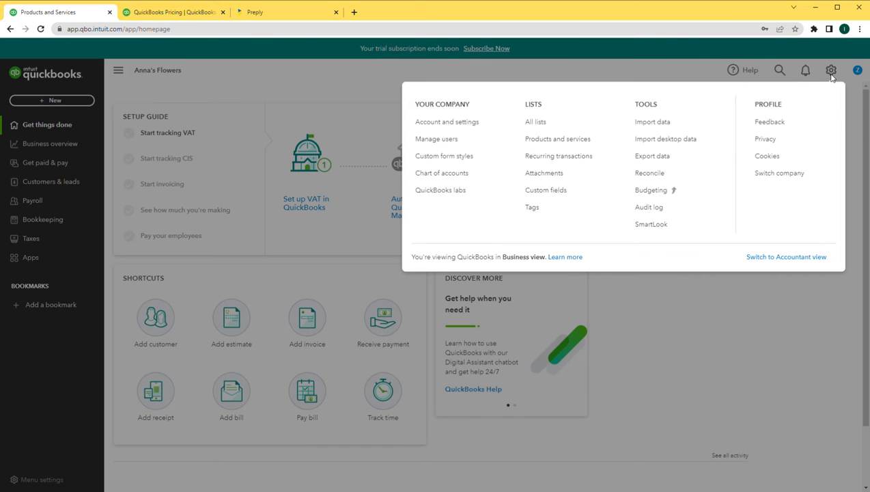
click(727, 341)
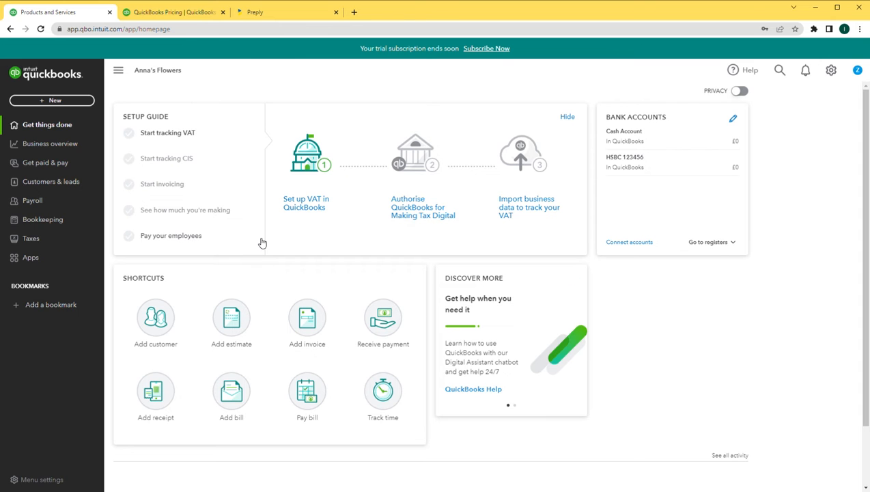
click(53, 101)
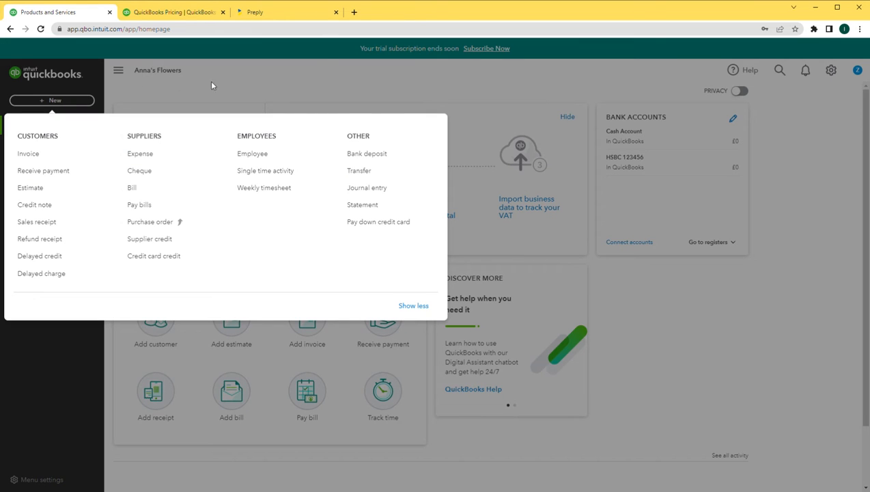
click(384, 191)
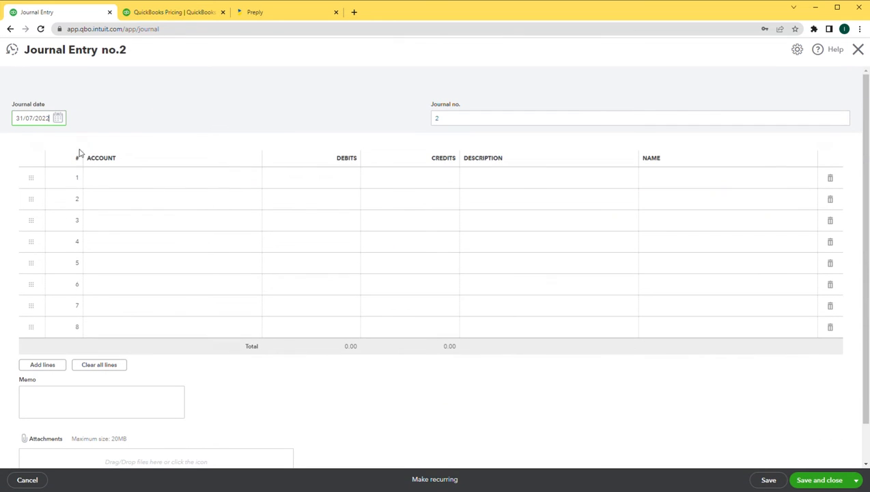
click(55, 122)
key(BackSpace)
key(BackSpace)
key(BackSpace)
key(BackSpace)
key(BackSpace)
key(BackSpace)
key(BackSpace)
key(BackSpace)
key(BackSpace)
key(BackSpace)
text(01/01/2021)
key(Tab)
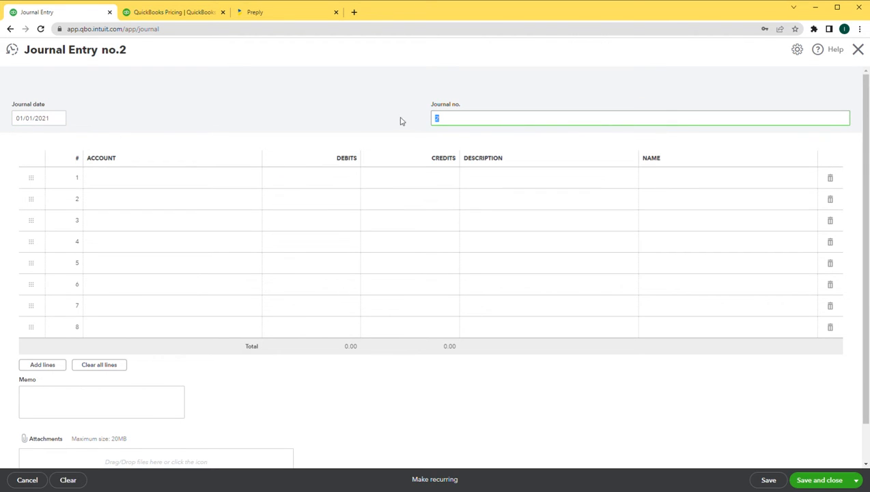
Enter journal line 1: Opening Balance Equity credit 3,500.00, described 'CAPITAL INTRODUCED'
click(466, 124)
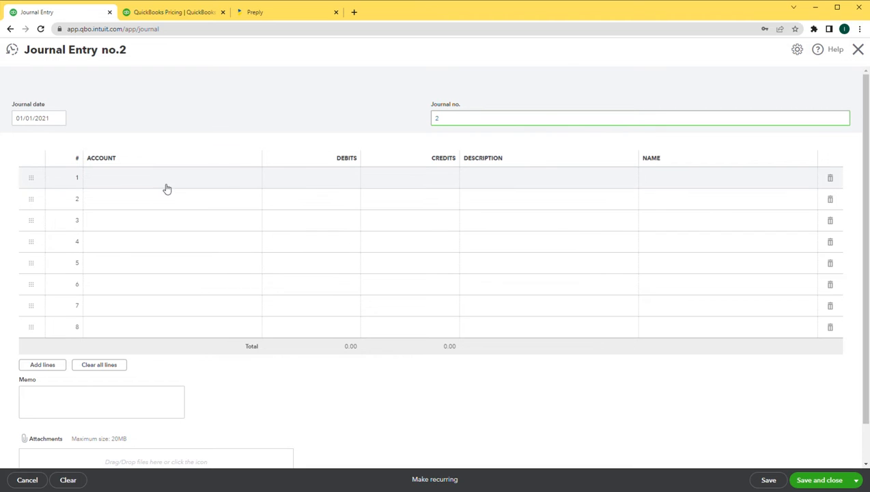
click(138, 183)
text(EQUITY)
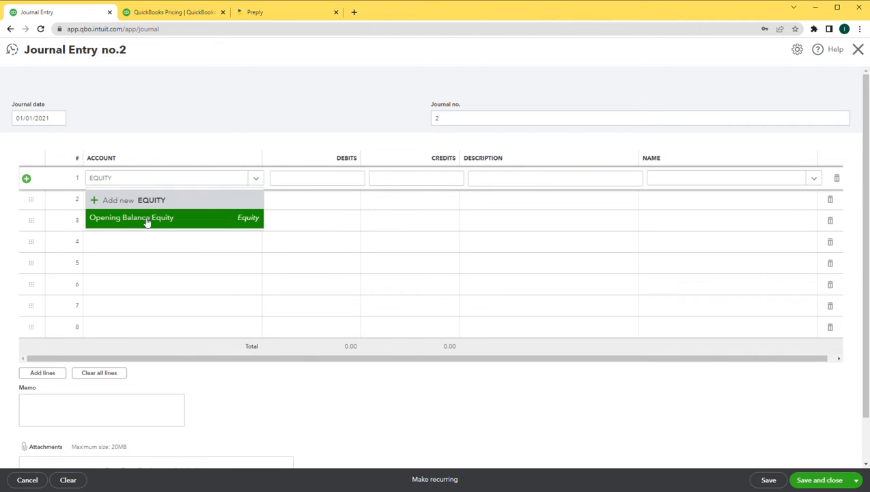
click(146, 218)
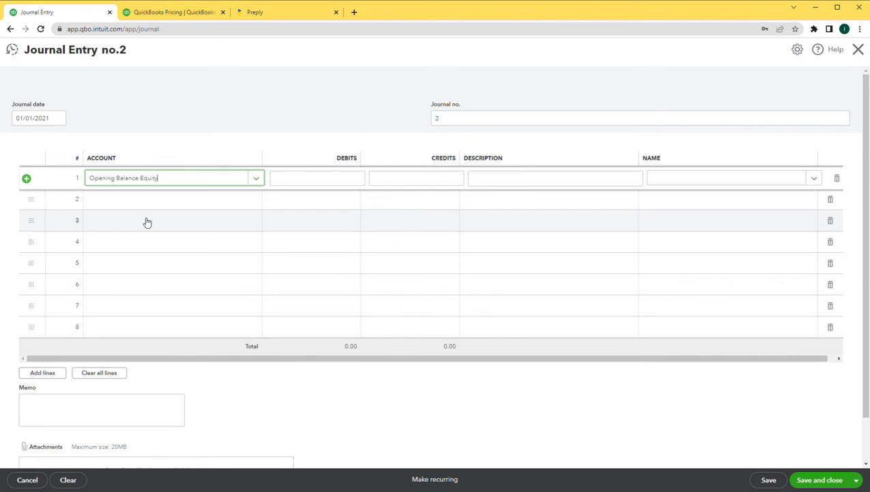
click(324, 179)
click(408, 180)
text(3500)
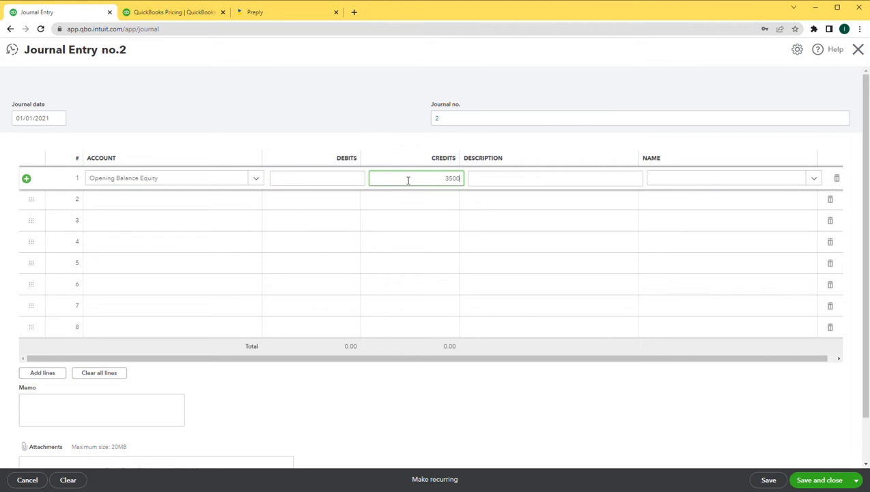
key(Tab)
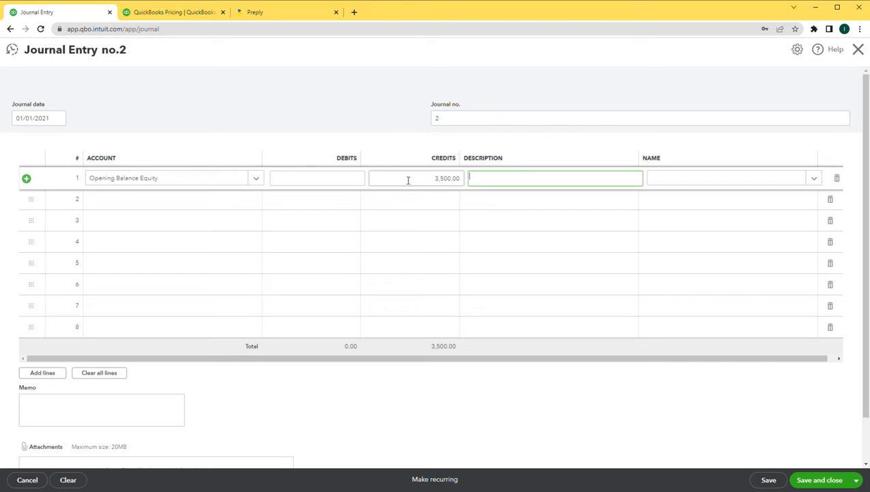
text(CAPITAL IN)
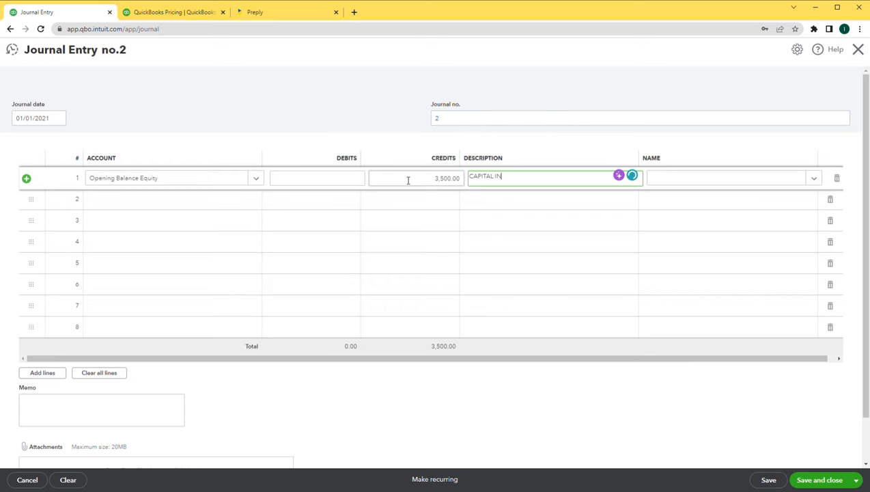
text(TRODUCED)
Enter journal line 2: HSBC 123456 with a 3,000.00 debit
click(124, 203)
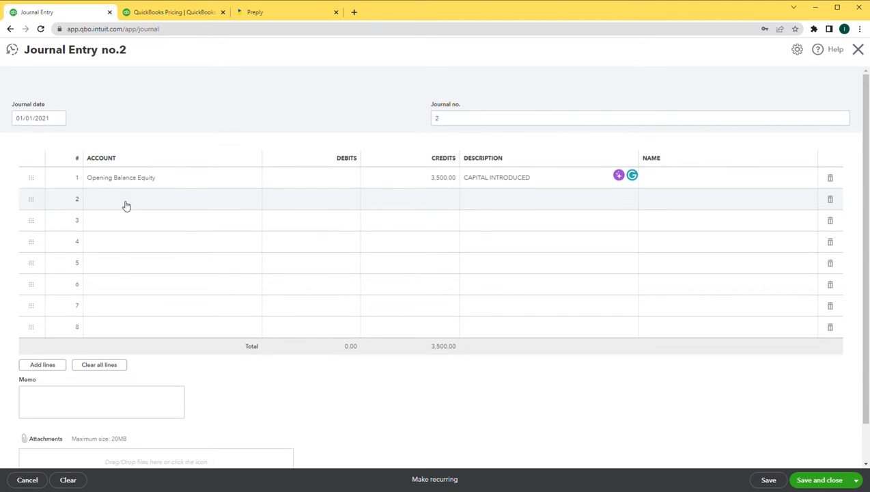
text(BA)
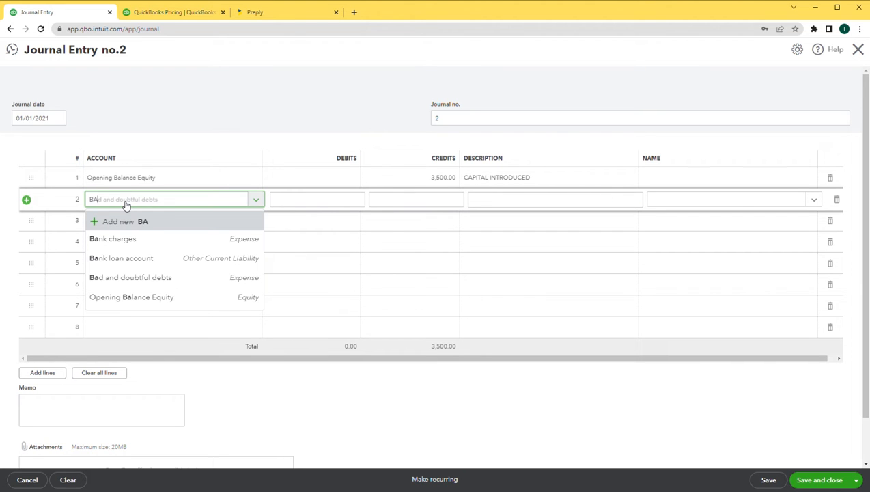
key(BackSpace)
key(BackSpace)
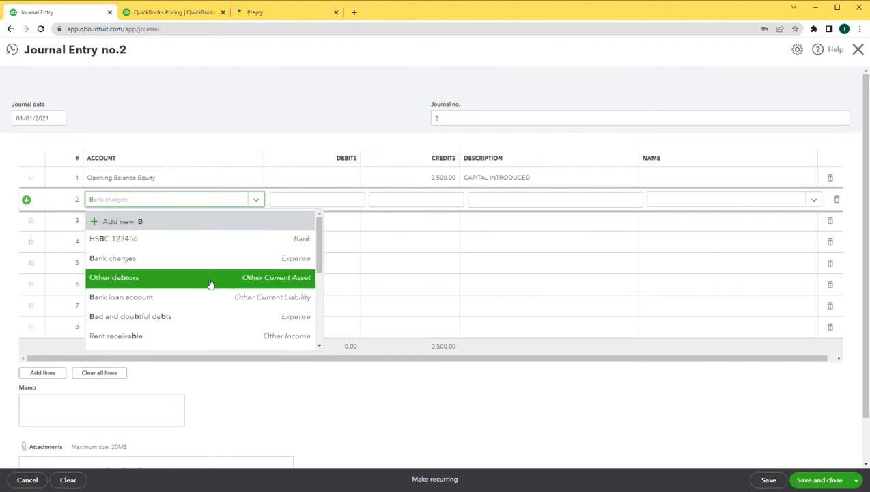
click(129, 241)
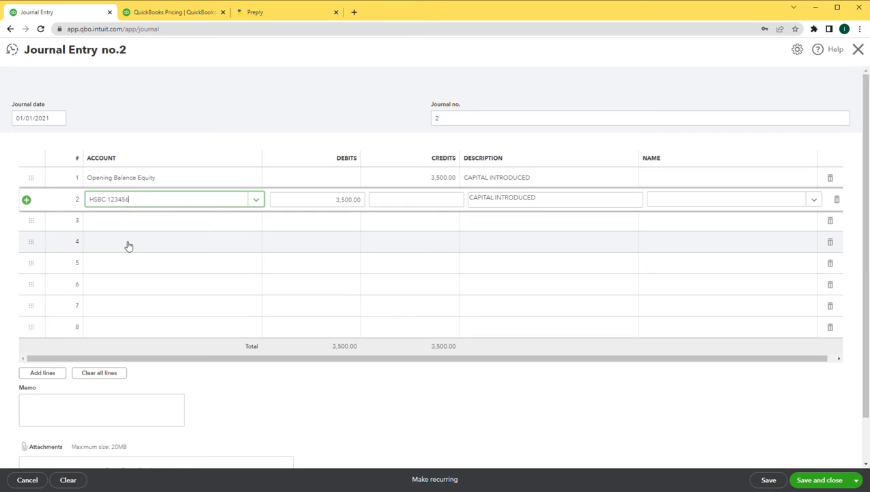
click(339, 201)
text(300)
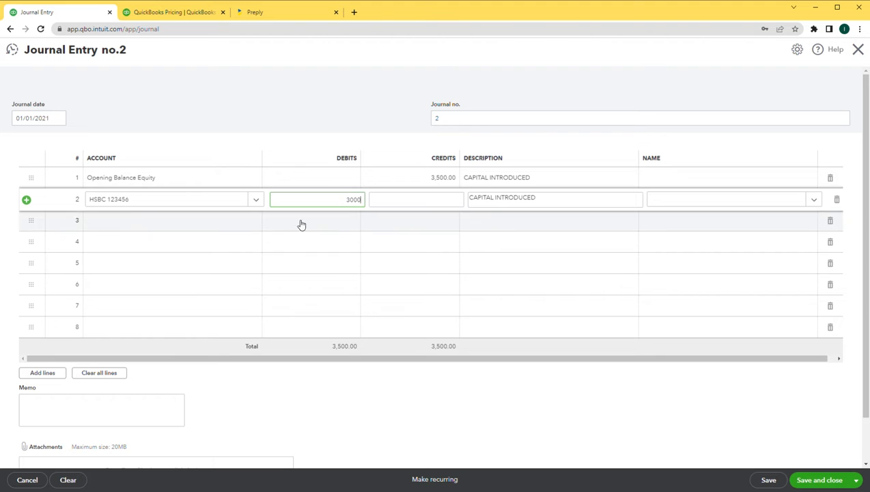
Add line 3 for Cash Account with a 500.00 debit and save the journal
click(113, 223)
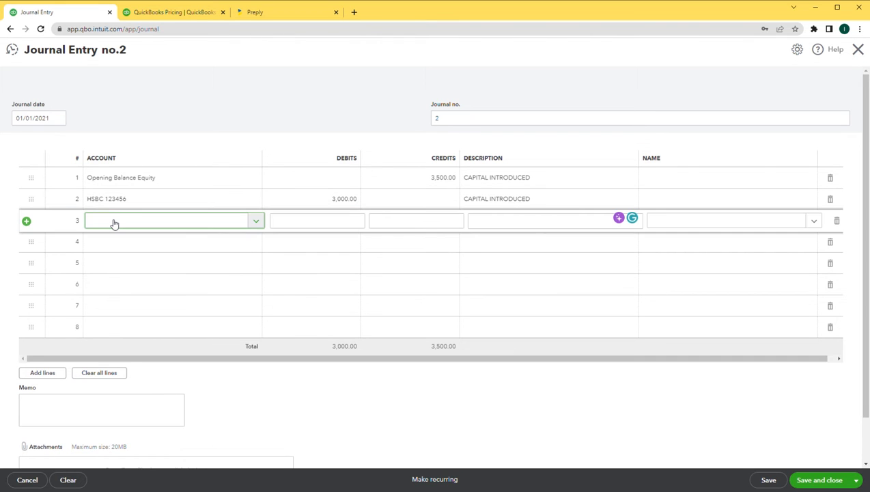
text(CA)
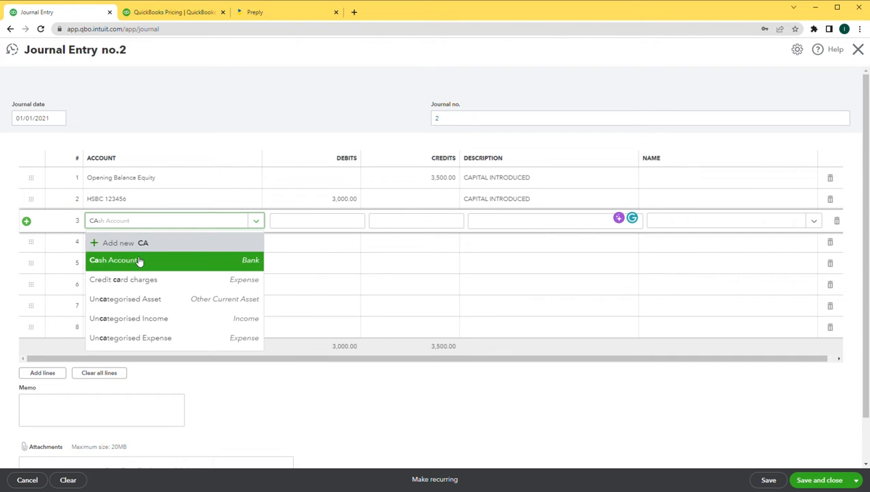
click(139, 262)
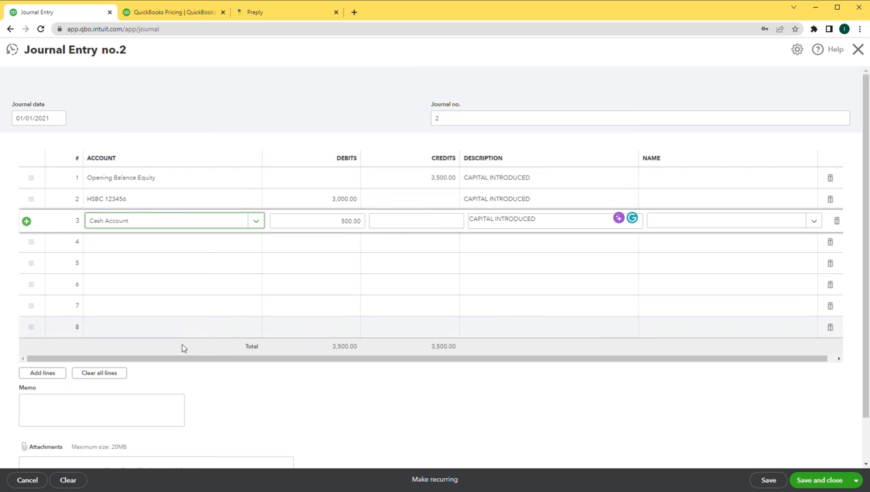
click(82, 409)
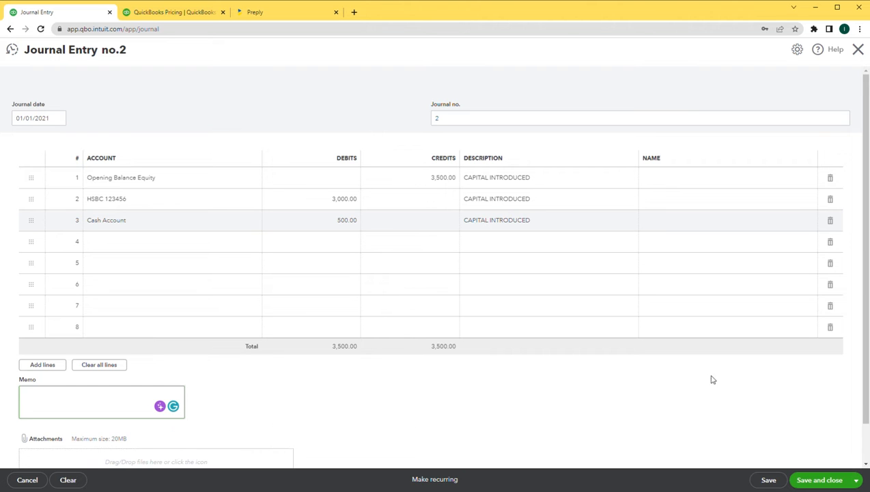
click(828, 481)
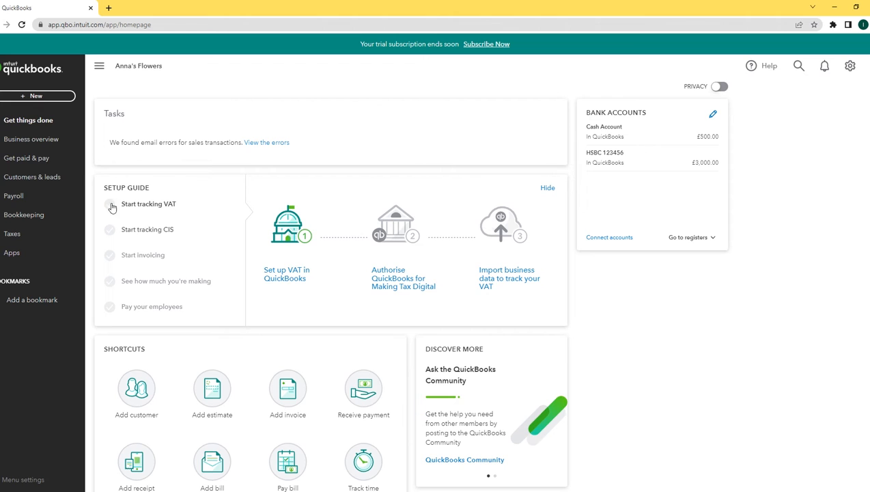
Open the Products & services list and start a new item to pick its type
click(46, 160)
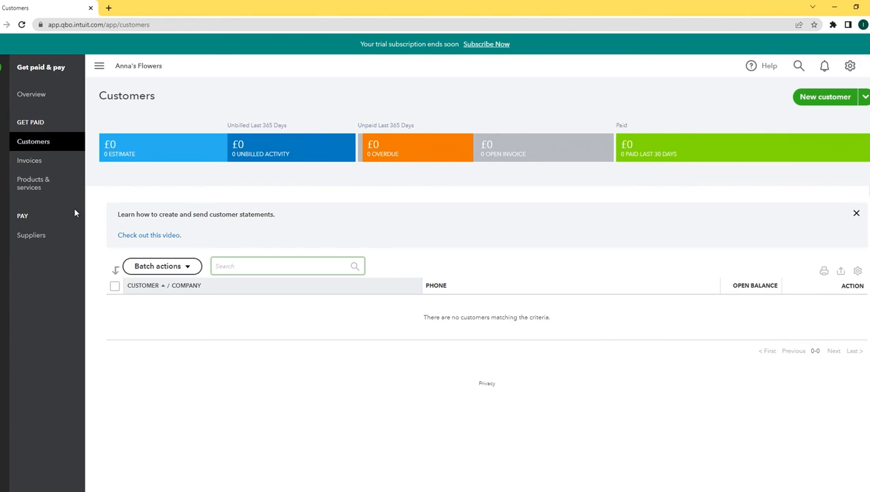
click(38, 187)
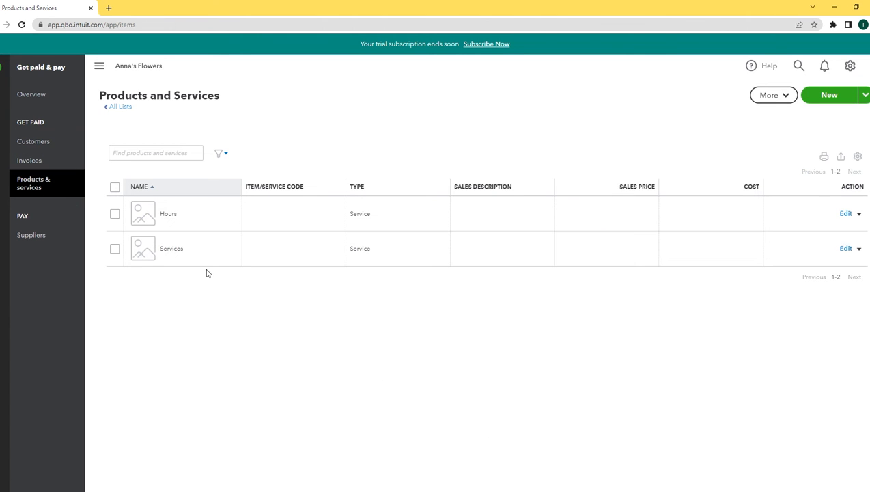
click(834, 97)
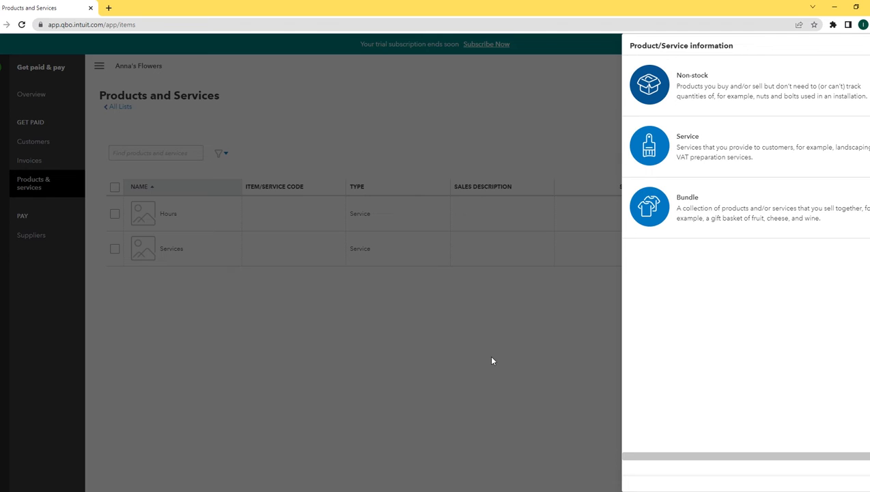
Save a Non-stock item 'Flowers' with sales price 3.00 and income account Sales
click(704, 89)
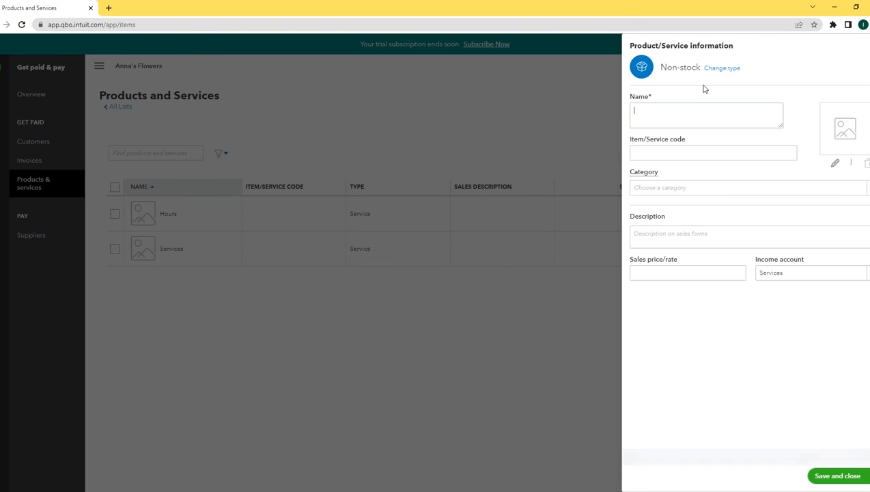
text(Flo)
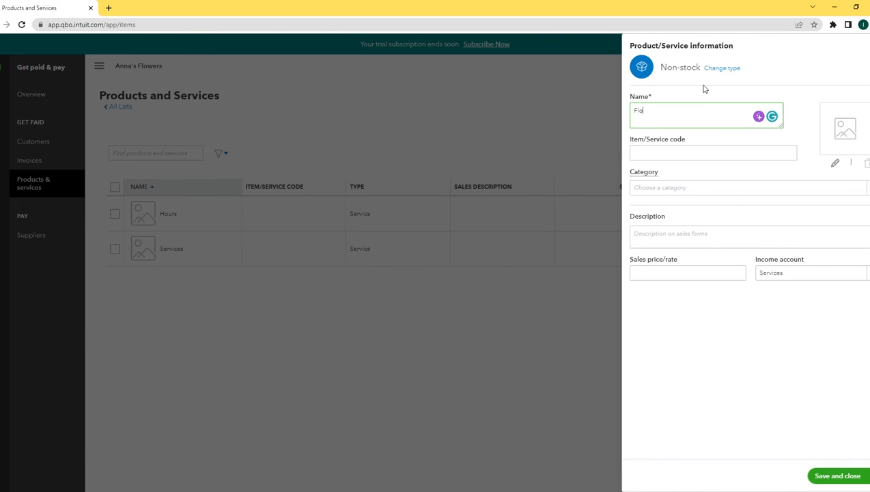
text(wers)
click(678, 278)
text(3)
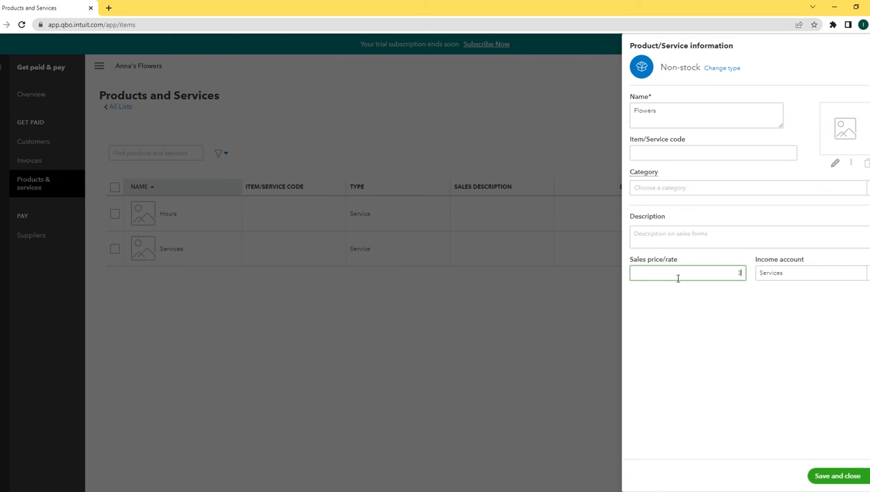
text(.00)
click(802, 277)
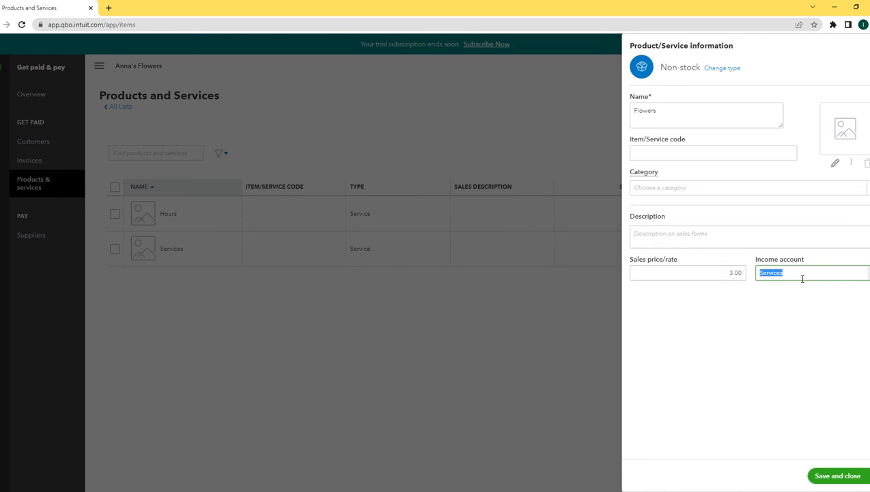
text(Sales)
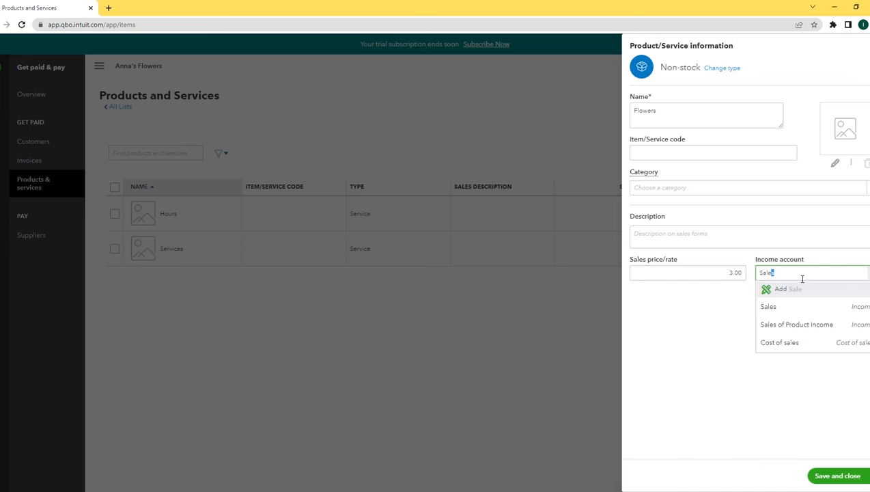
click(779, 309)
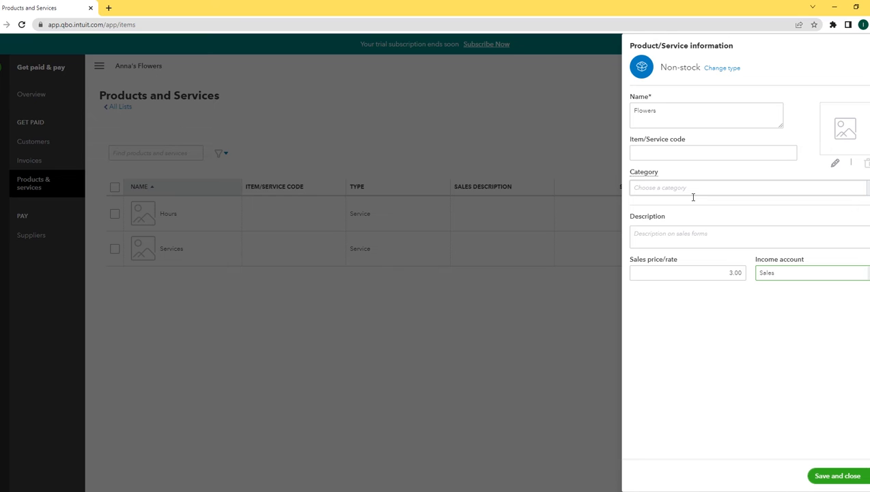
click(844, 480)
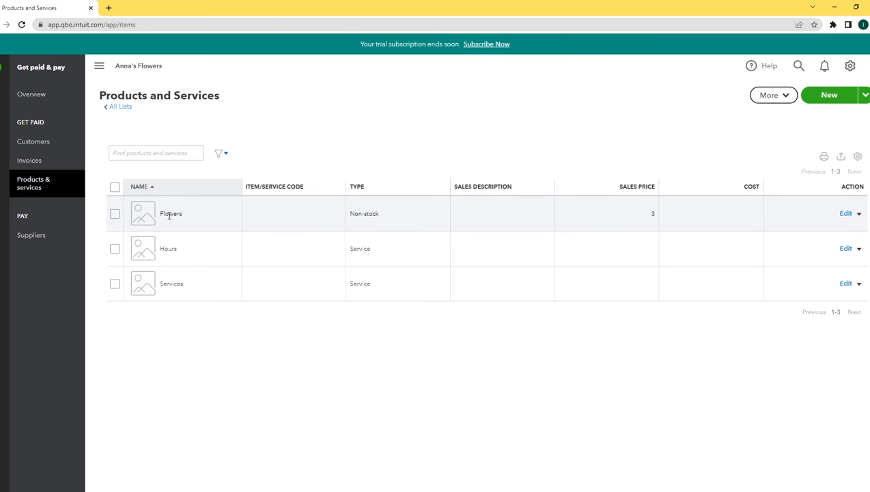
Open the Suppliers list from the Get paid & pay area
click(2, 68)
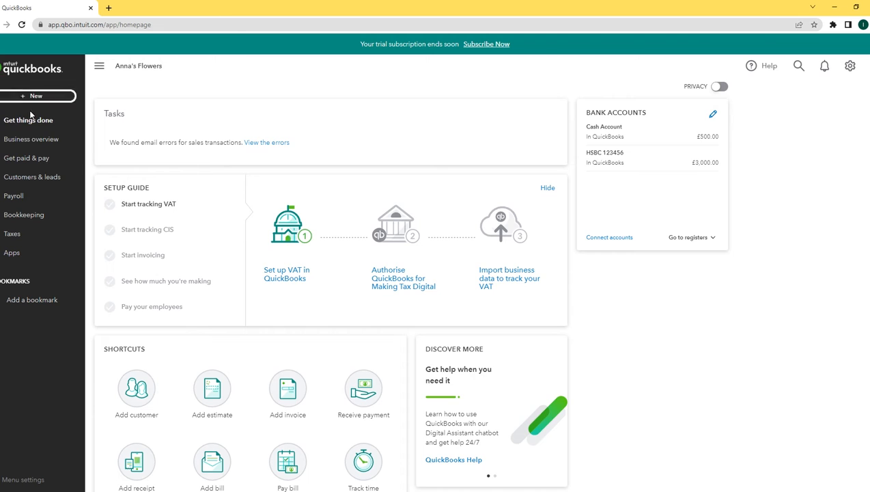
click(28, 158)
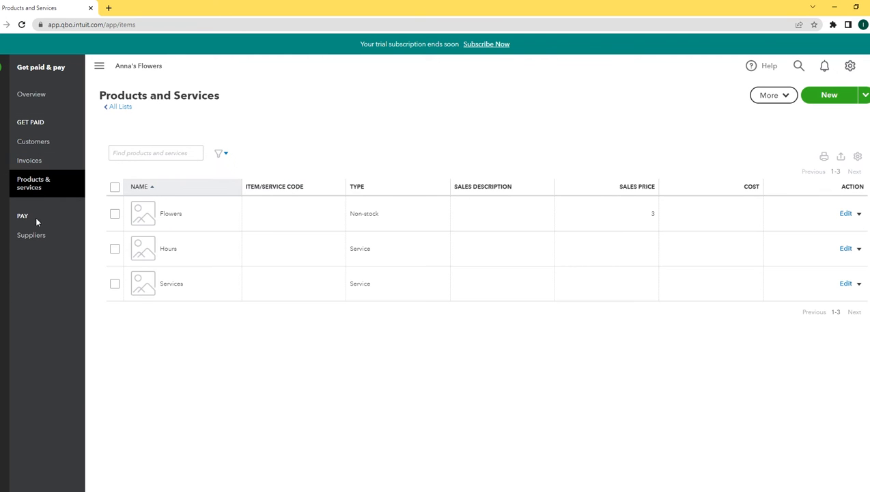
click(33, 239)
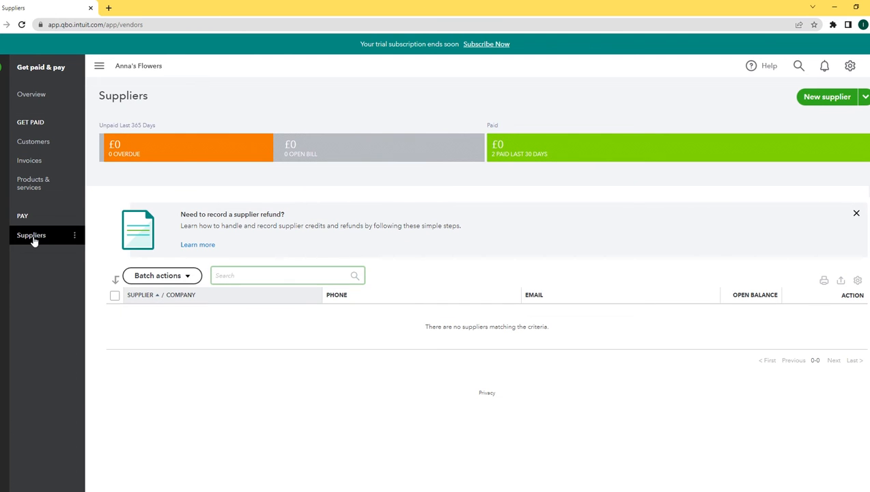
Start a new supplier named 'MSF Services' and enter its accounts e-mail address
click(824, 98)
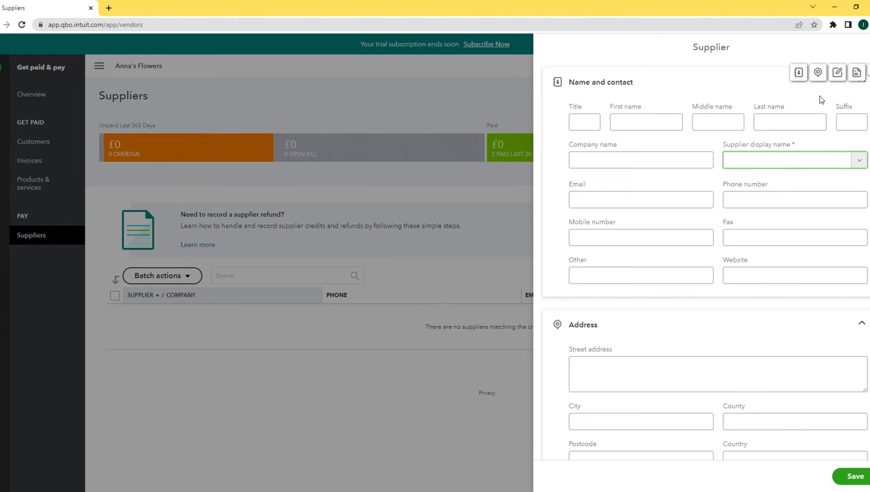
click(614, 160)
click(614, 162)
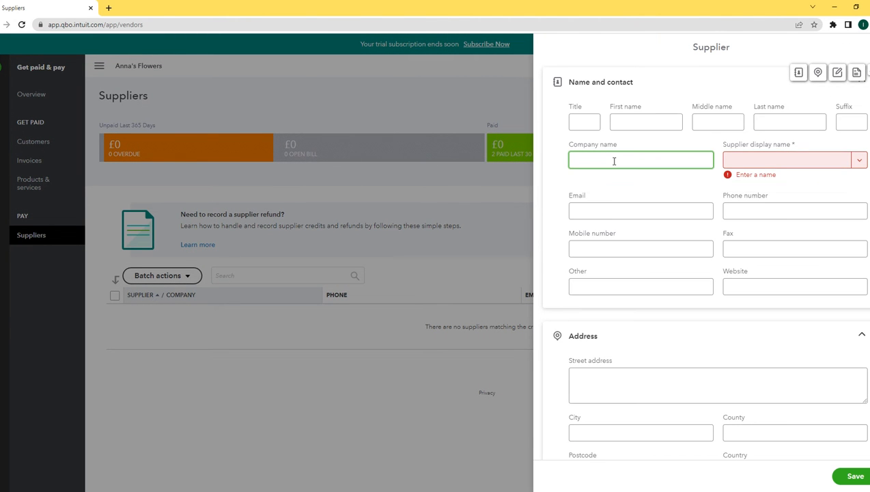
text(MS)
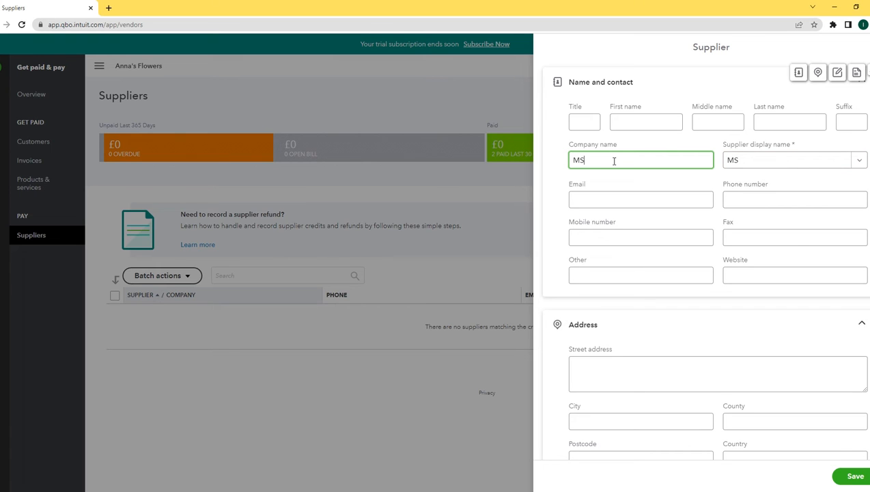
text(F Services)
click(606, 207)
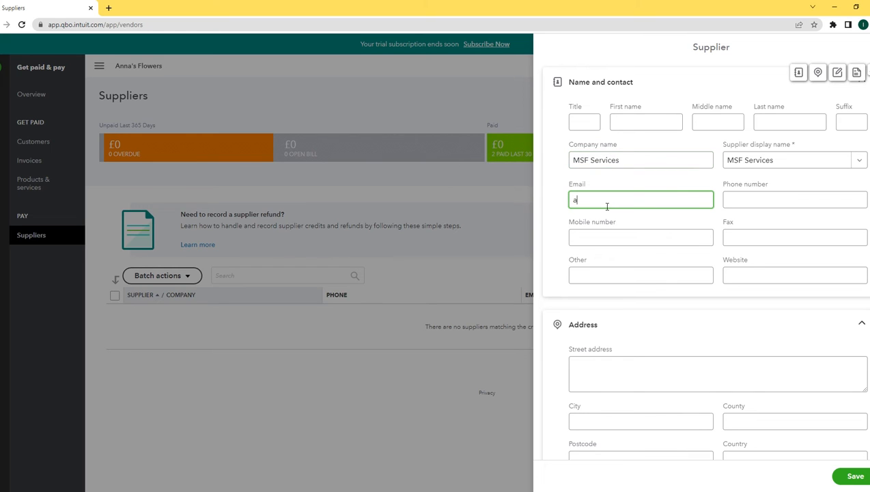
Give the supplier a 0.00 opening balance as of 01/01/2021 and save it
scroll(703, 259, down, 2)
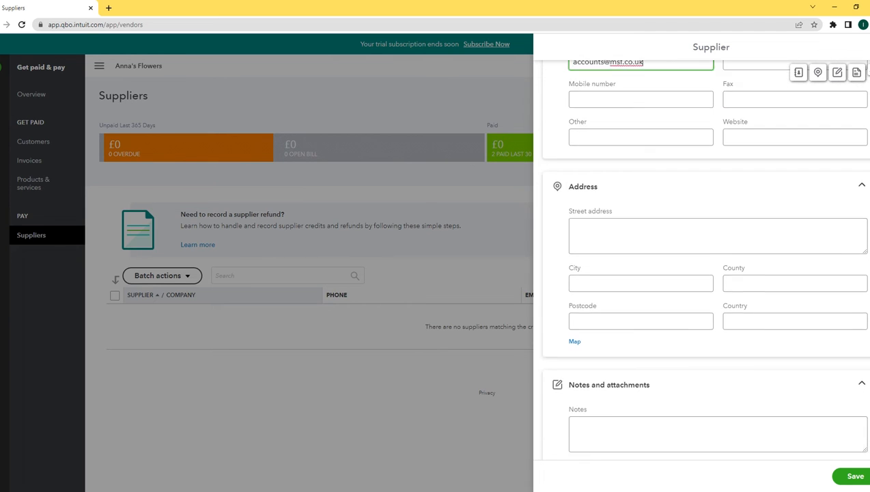
scroll(703, 260, down, 6)
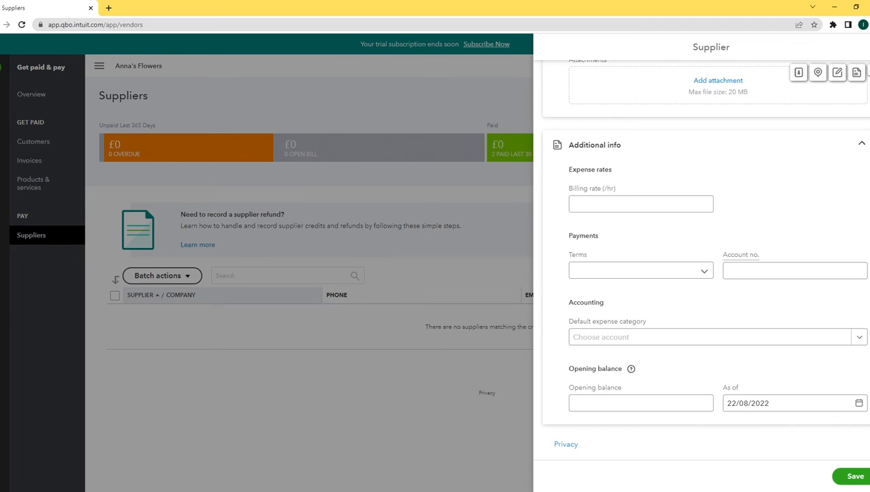
click(632, 411)
text(0.00)
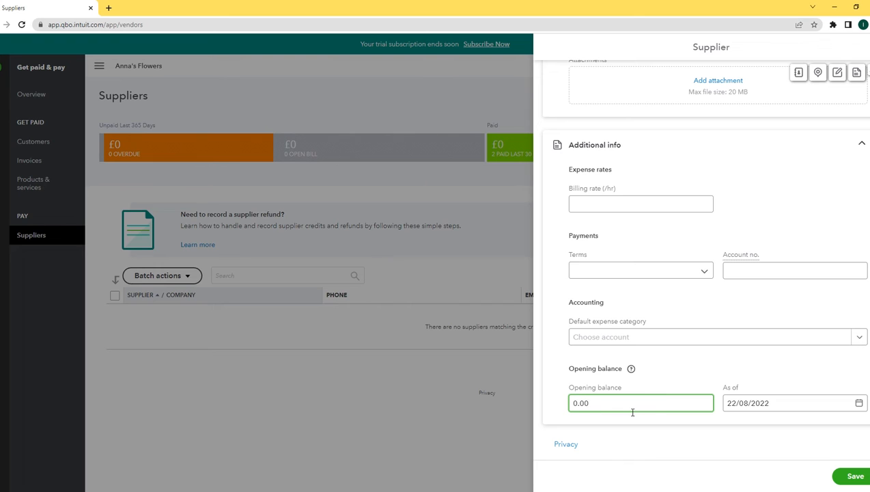
key(Tab)
text(01/)
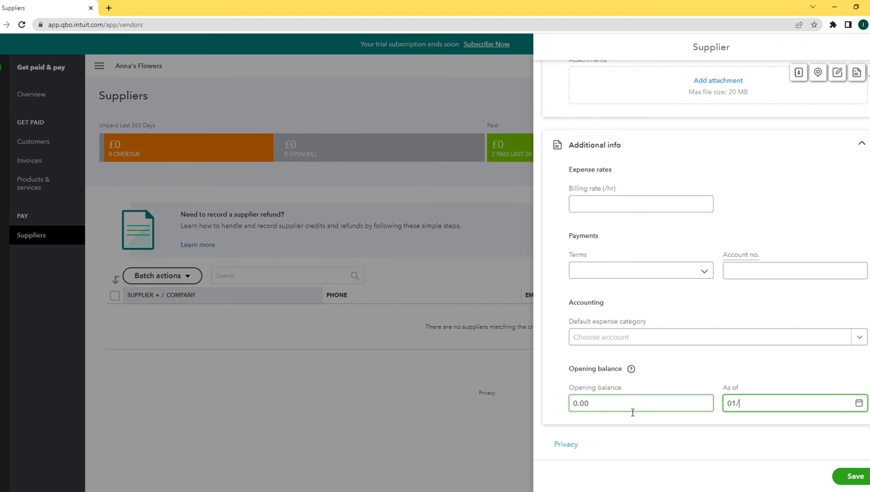
text(01/2021)
click(852, 477)
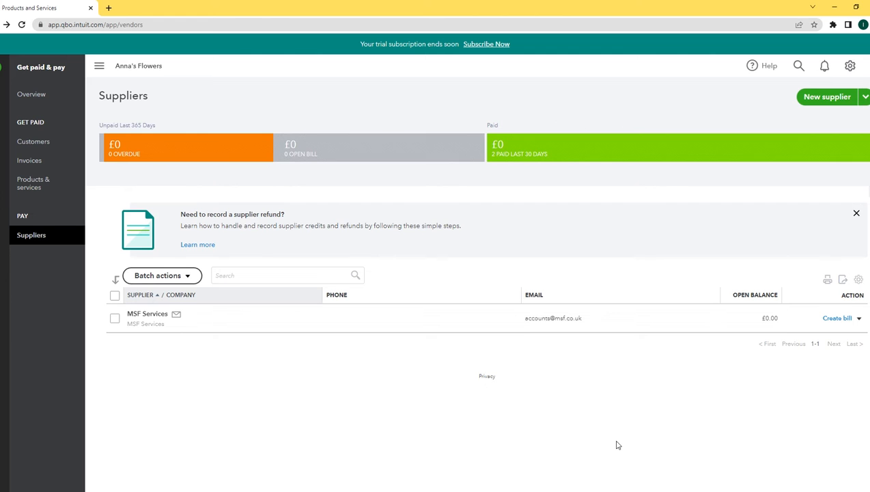
Bill MSF Services £20.00 for 'Flowers' under the Purchases category and save it
click(837, 318)
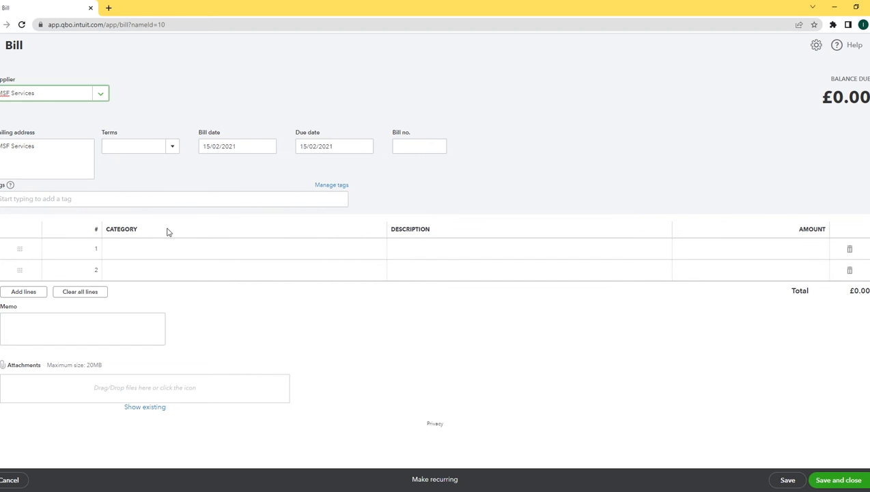
click(140, 250)
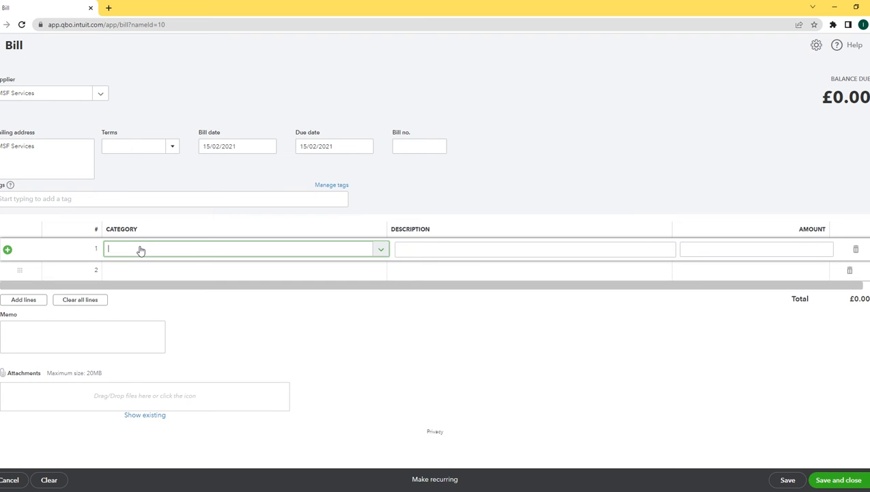
text(purc)
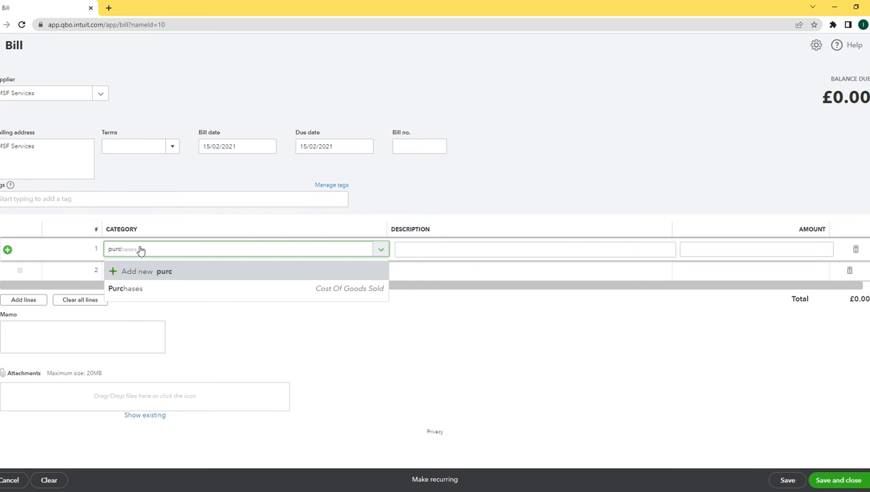
click(341, 290)
click(430, 254)
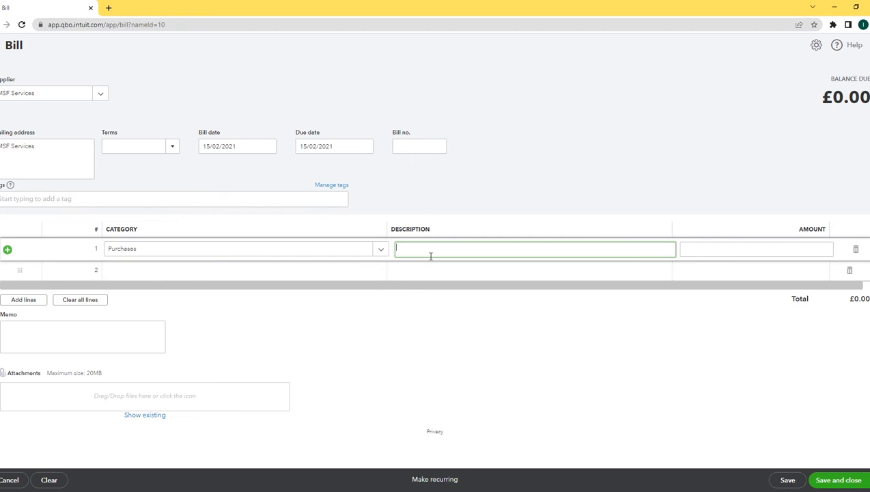
text(Flowers)
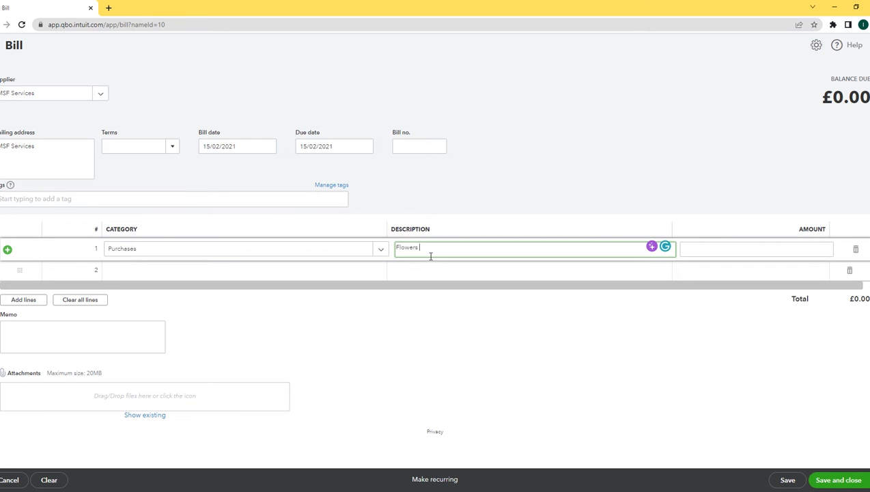
click(715, 254)
text(20.00)
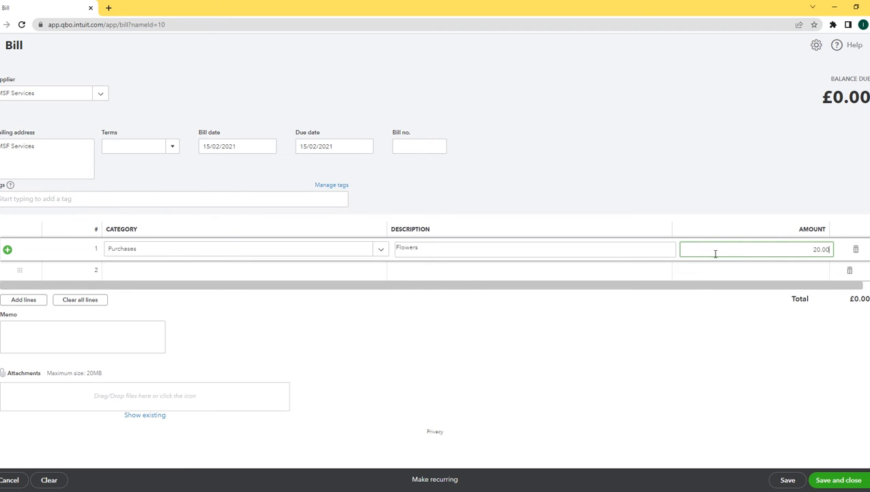
click(657, 373)
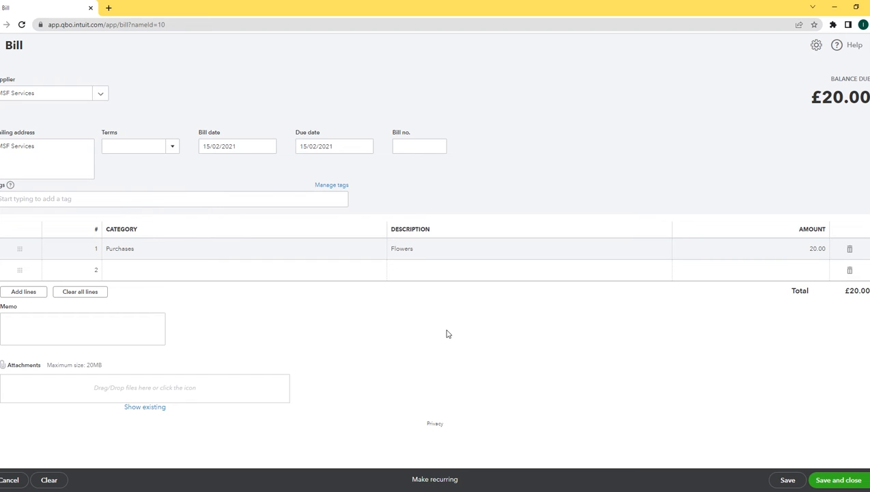
click(840, 481)
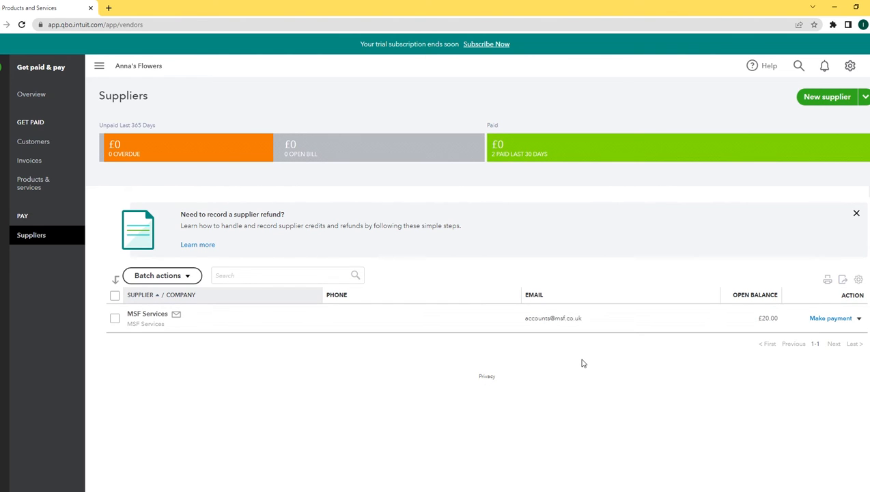
Pay £10.00 of the MSF Services bill from the Cash Account
click(830, 321)
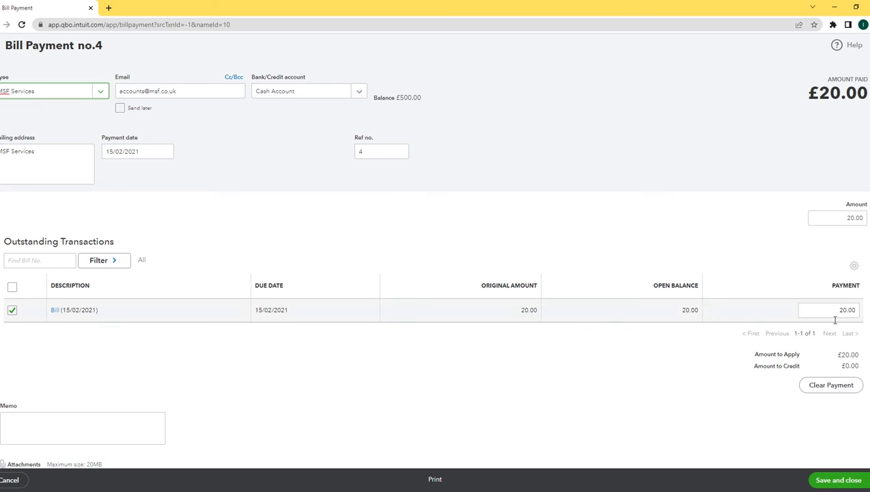
click(835, 314)
text(10.00)
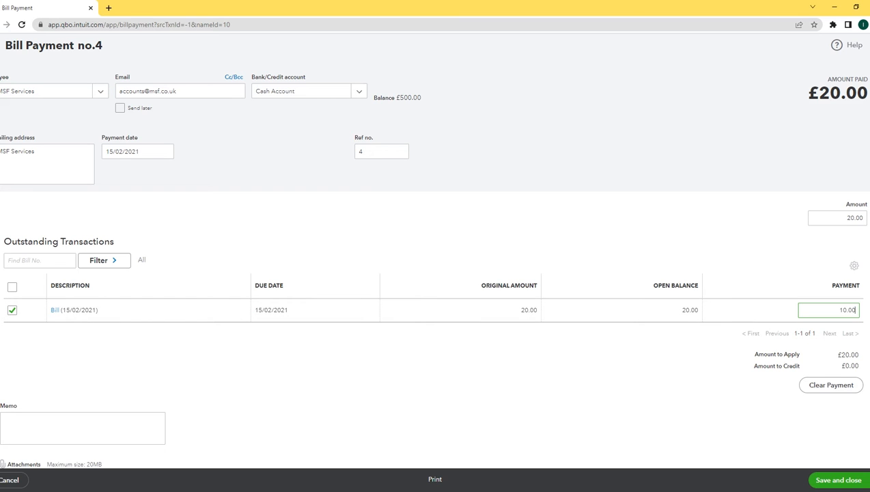
click(244, 142)
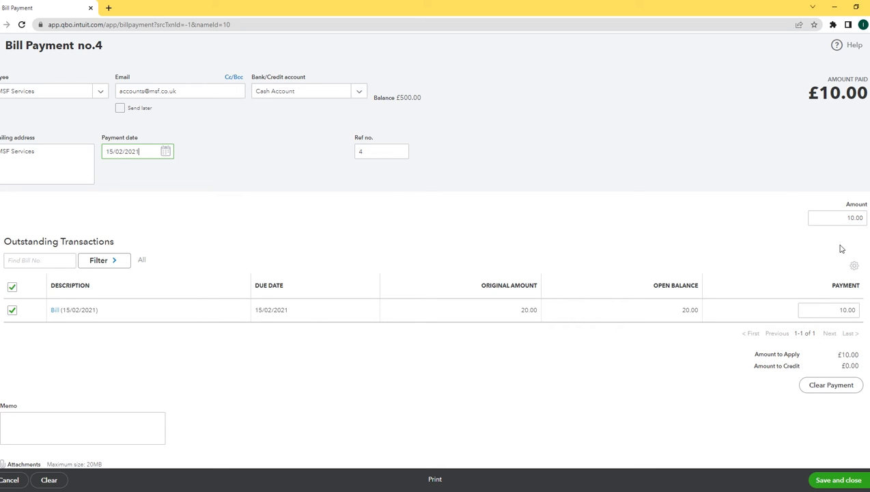
click(841, 480)
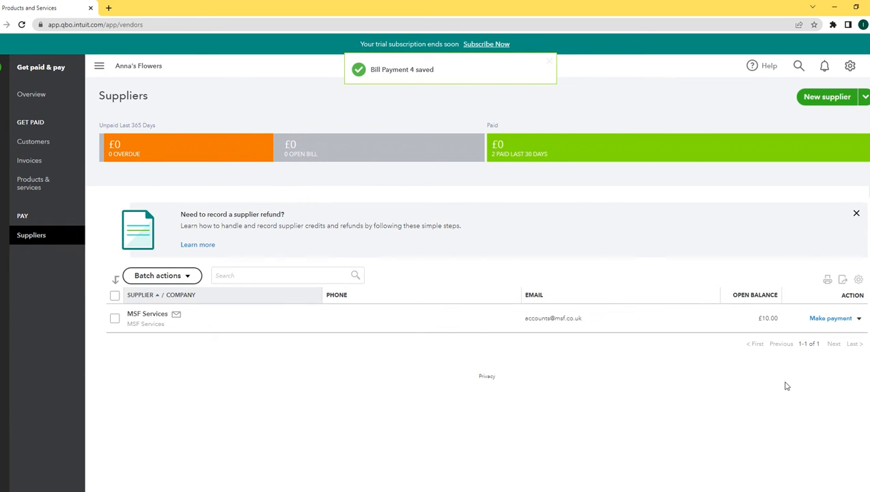
Pay the remaining £10.00 to MSF Services from HSBC 123456
click(832, 319)
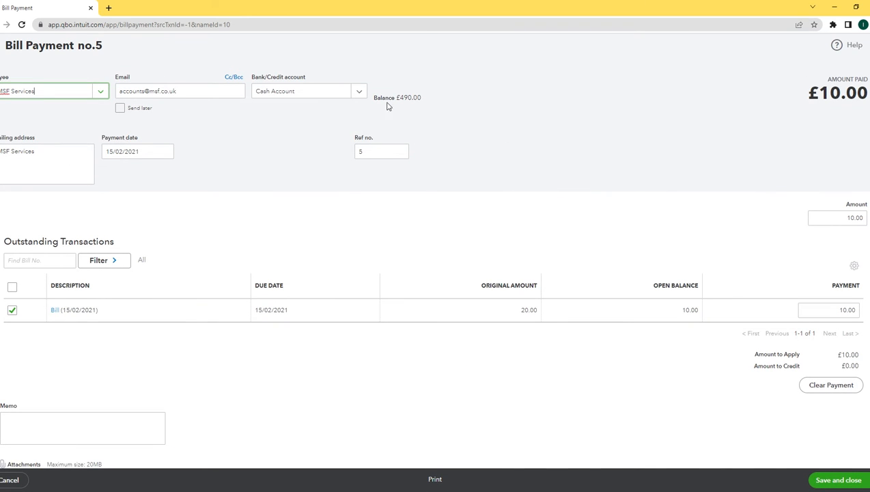
click(360, 93)
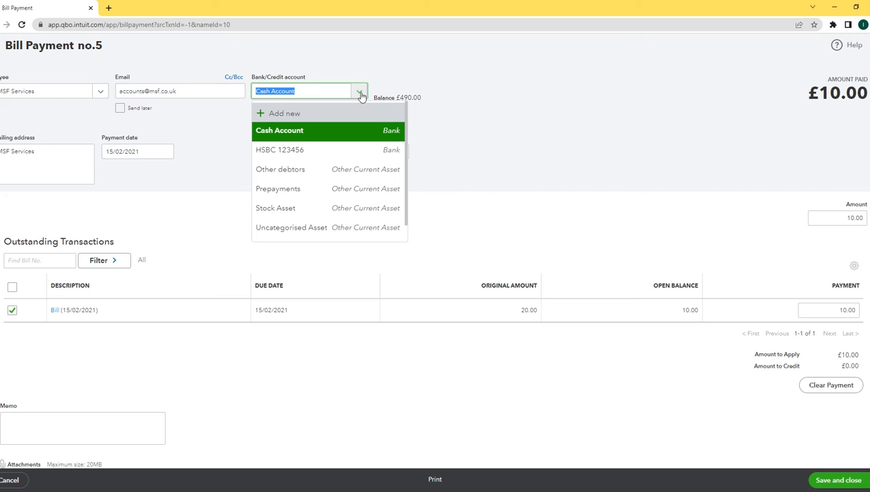
click(285, 155)
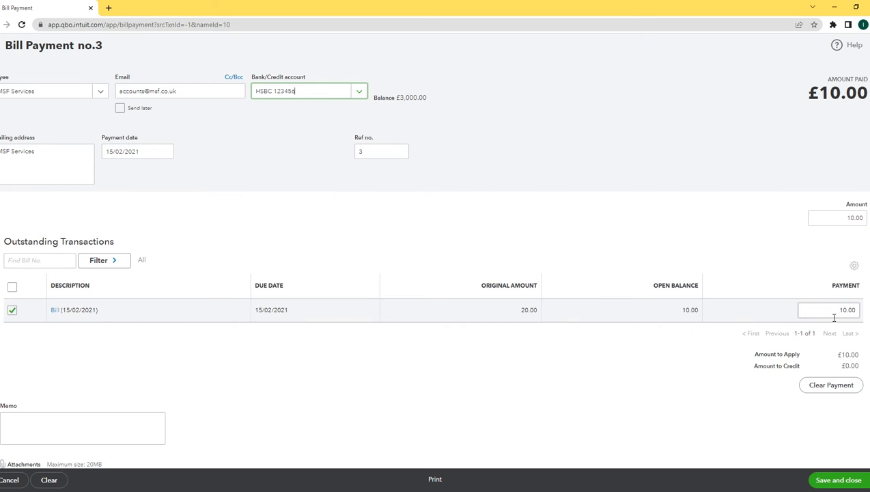
click(839, 481)
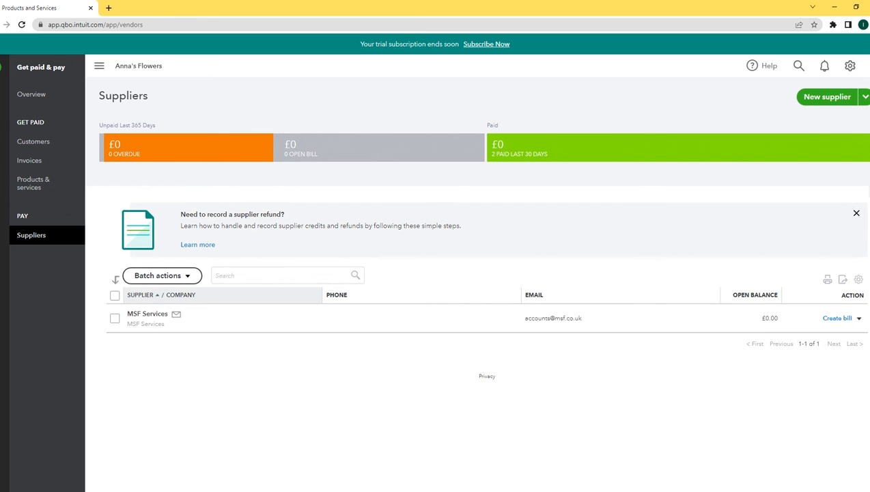
click(5, 69)
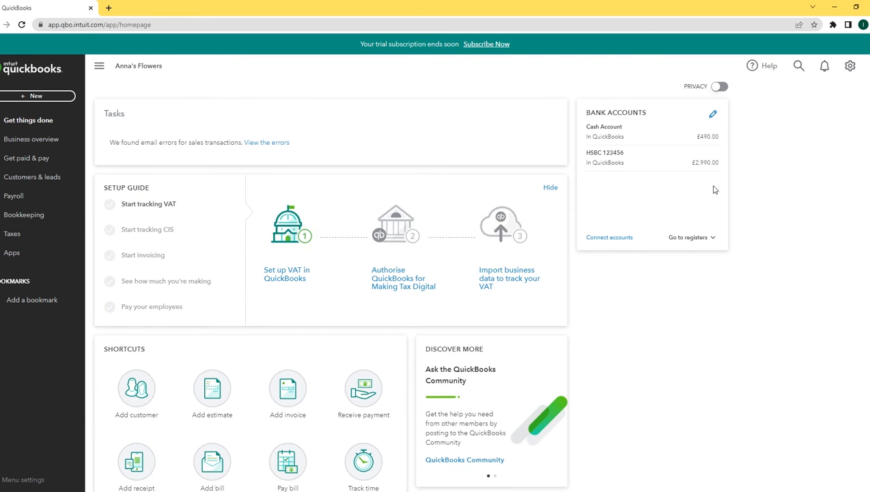
click(646, 138)
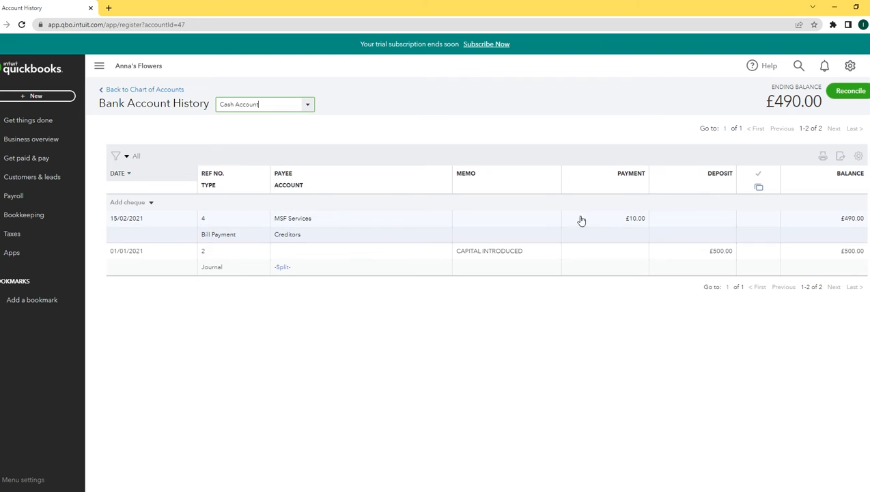
click(312, 108)
click(261, 139)
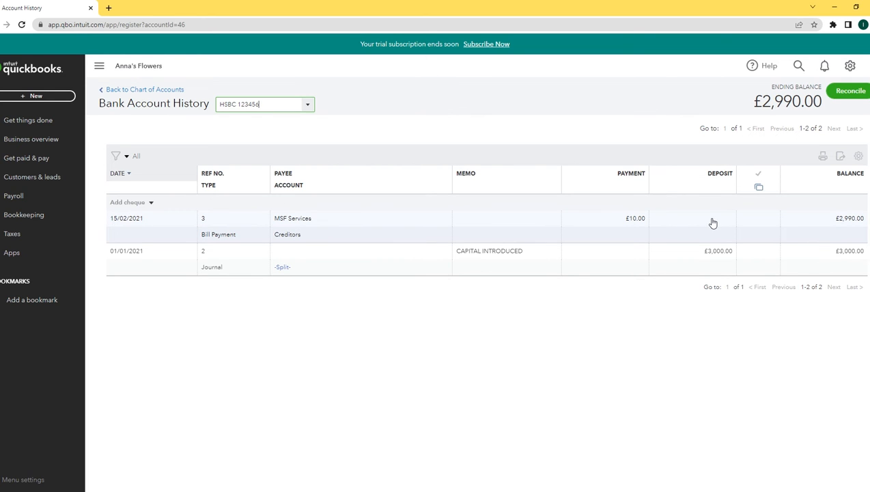
click(13, 70)
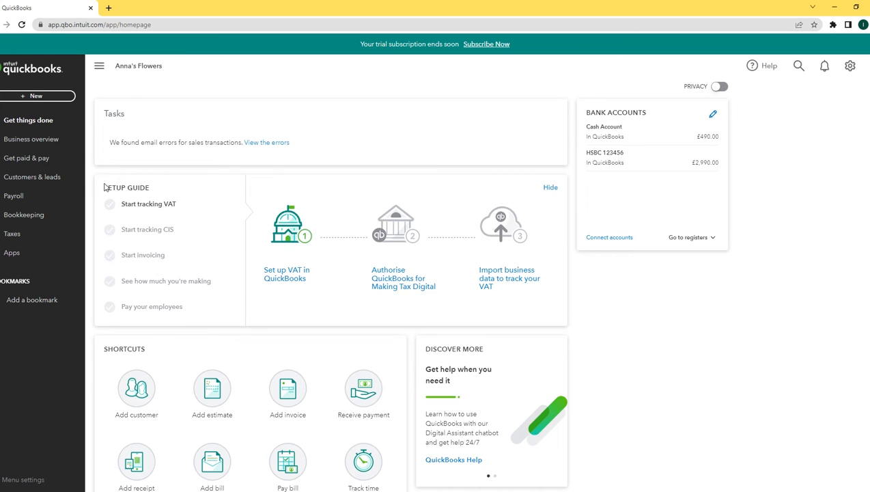
click(26, 158)
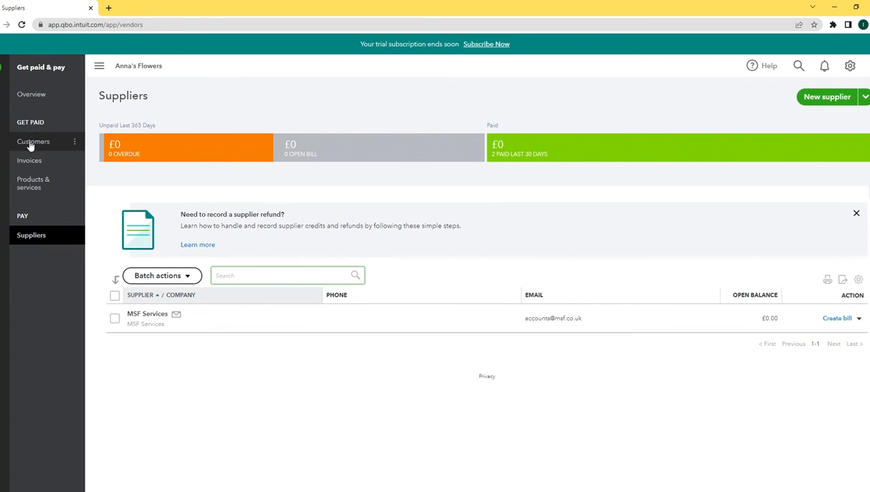
Add a new customer with company name Tesco and its accounts e-mail
click(34, 142)
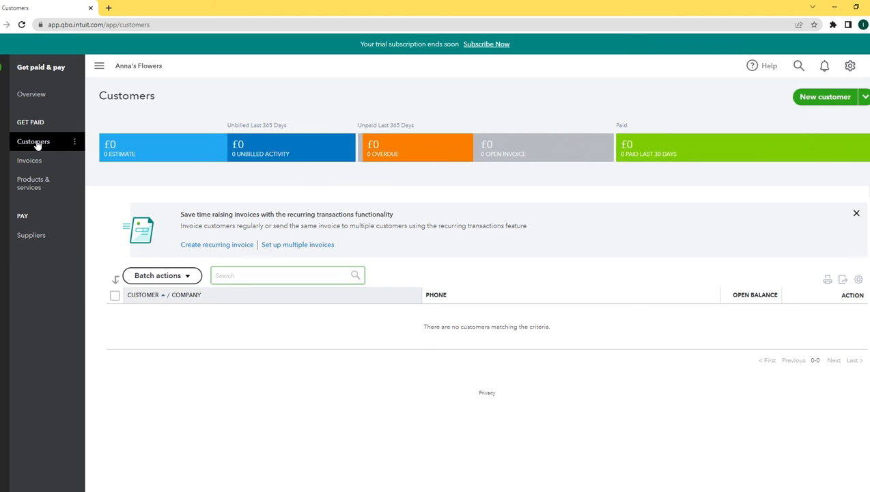
click(824, 99)
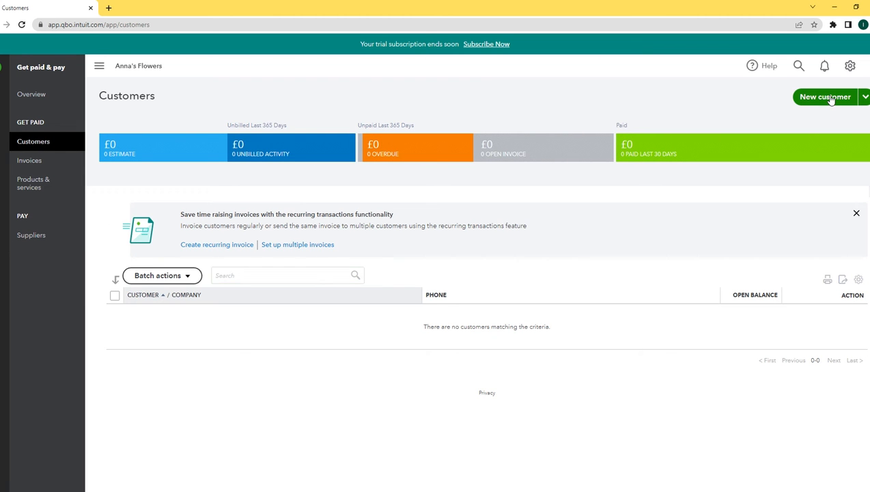
click(624, 163)
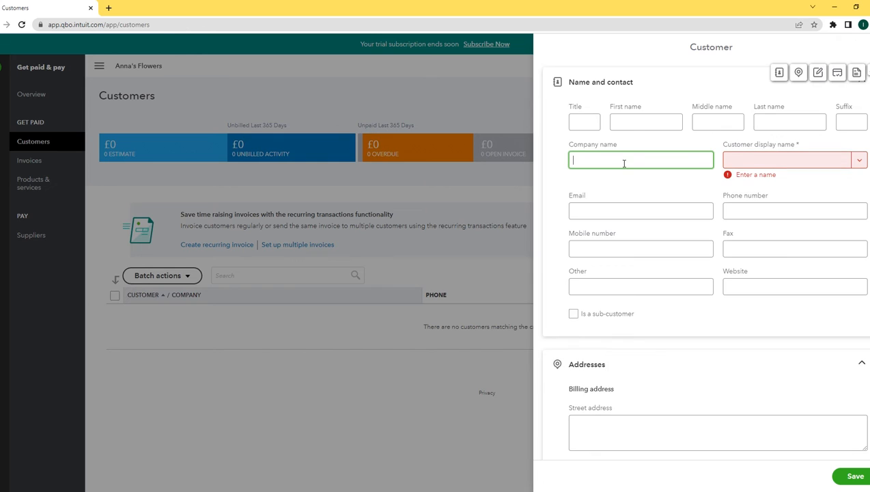
text(Tesco)
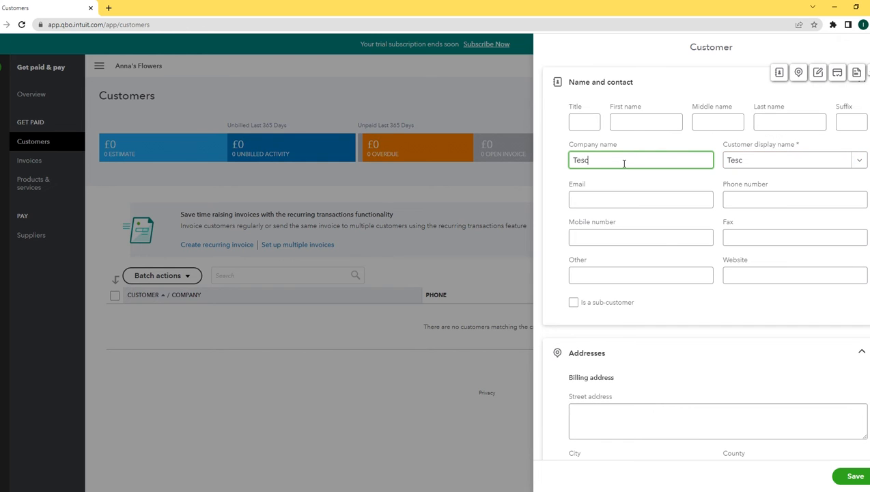
click(614, 207)
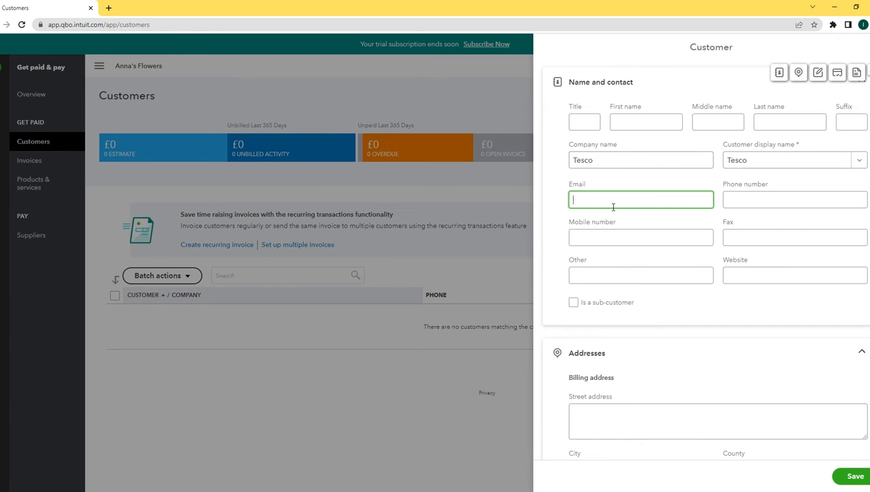
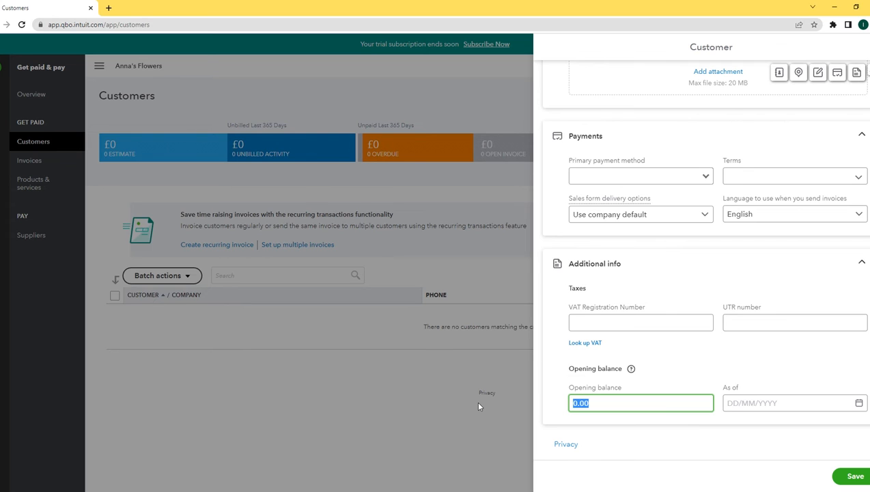
Give Tesco a 0.00 opening balance as of 15/02/2021, then begin another blank customer
text(0.00)
key(Tab)
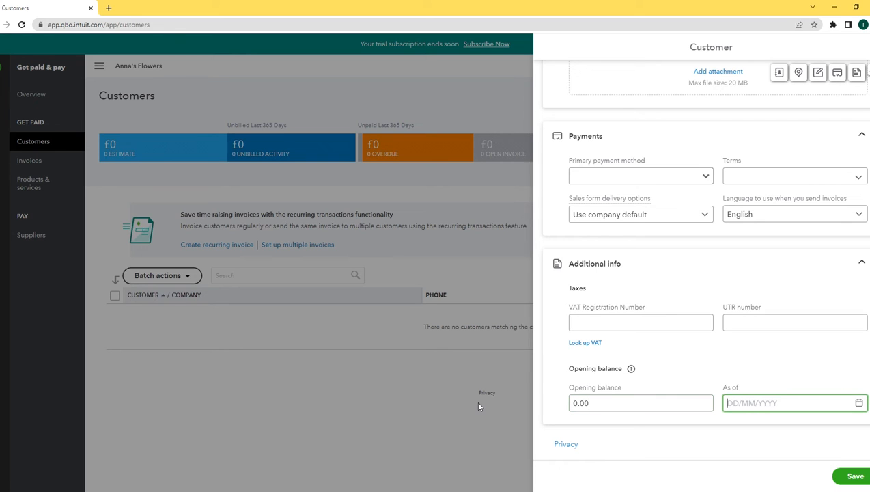
text(15/02/2021)
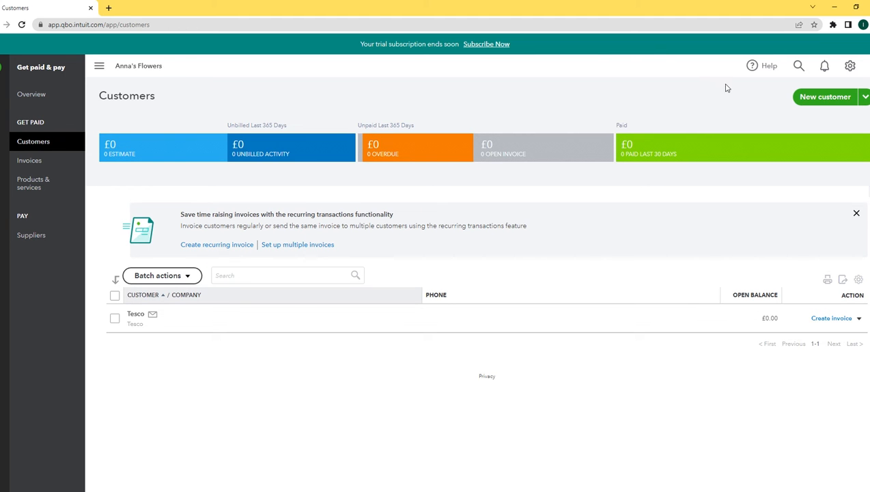
click(822, 100)
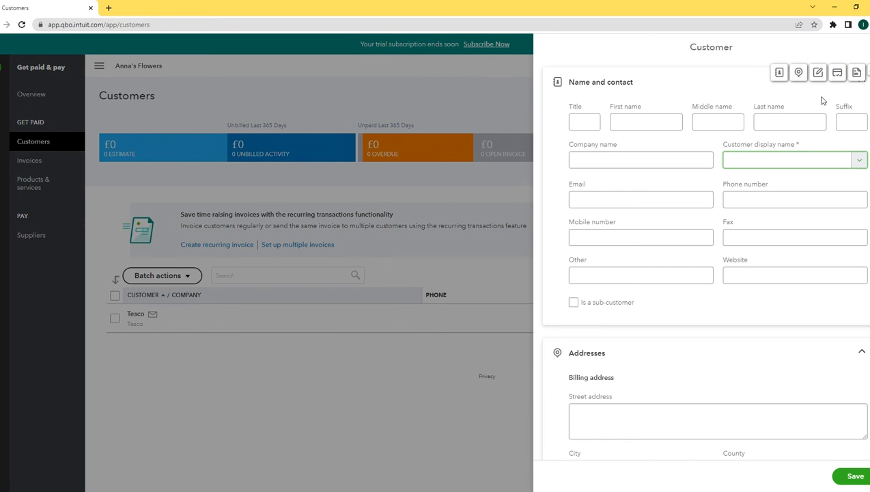
Enter Wallmart as the new customer's company name, with its accounts e-mail
click(636, 166)
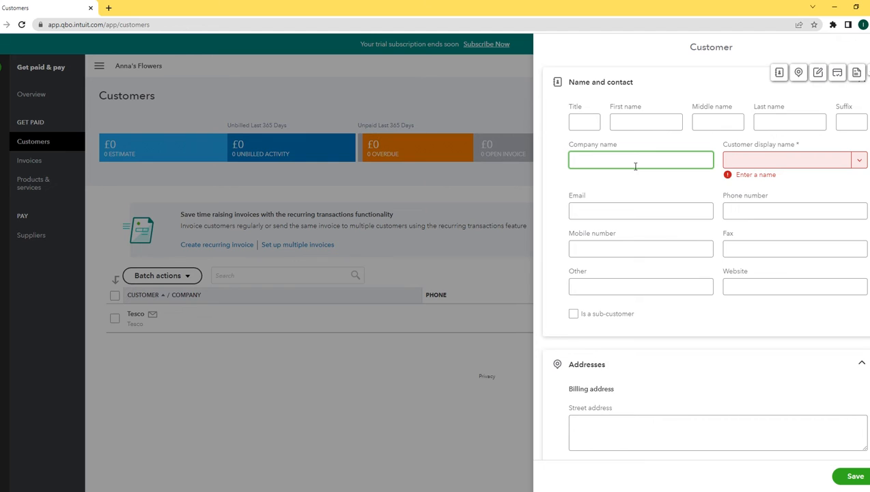
text(Wallmart)
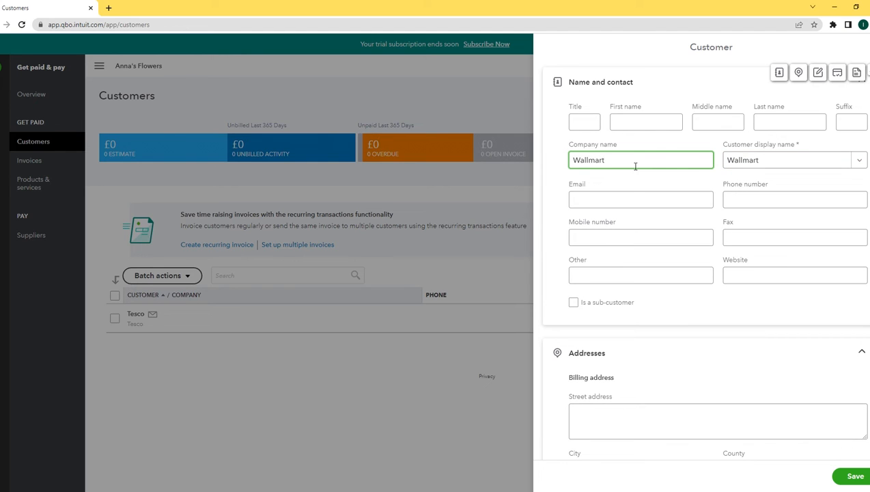
click(601, 202)
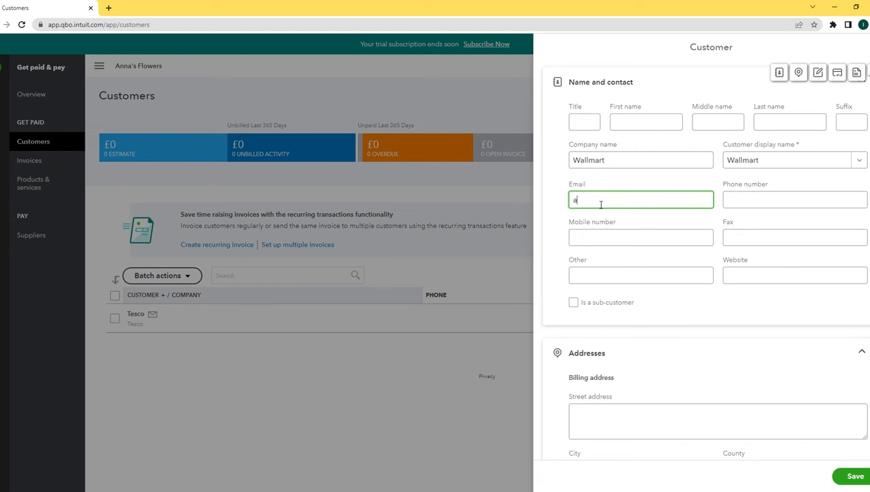
scroll(601, 203, down, 5)
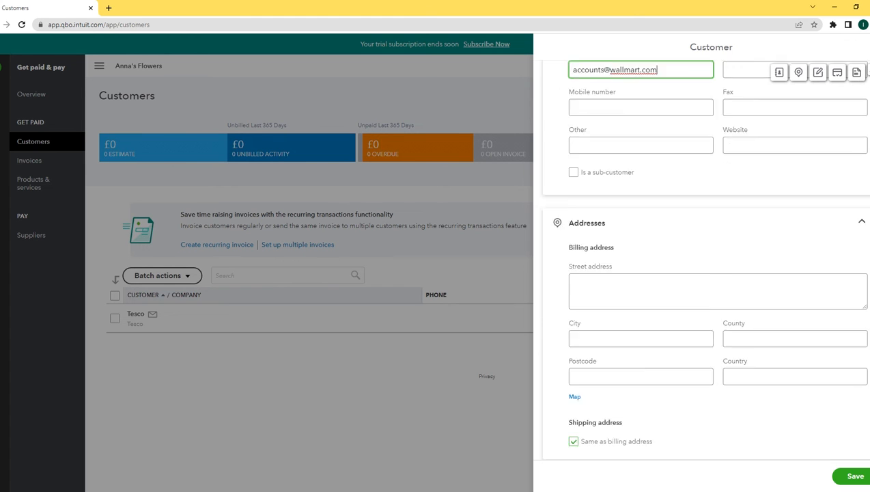
scroll(703, 273, down, 4)
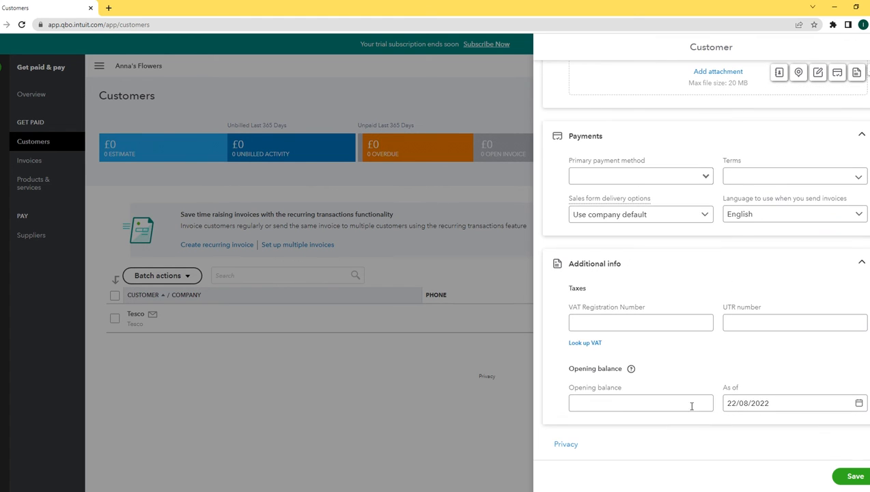
Set Wallmart's opening balance to 0.00 as of 31/03/2021 and save the customer
click(624, 402)
text(0.00)
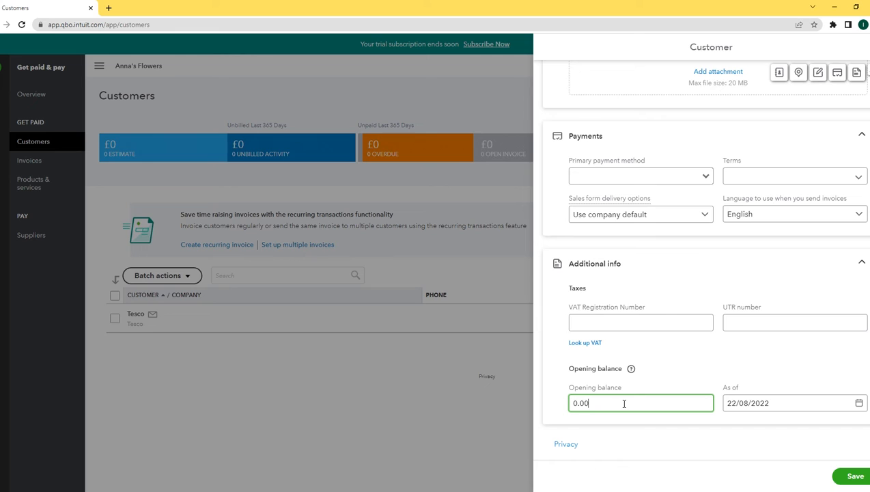
key(Tab)
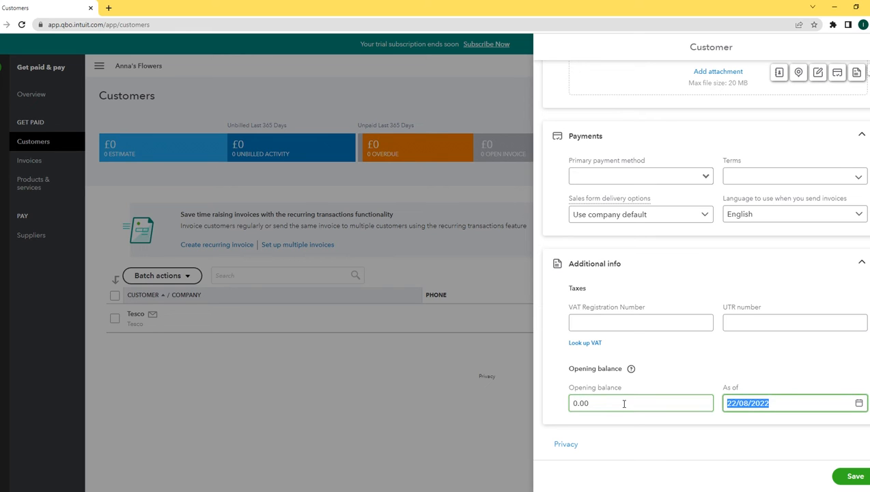
text(31/03/2021)
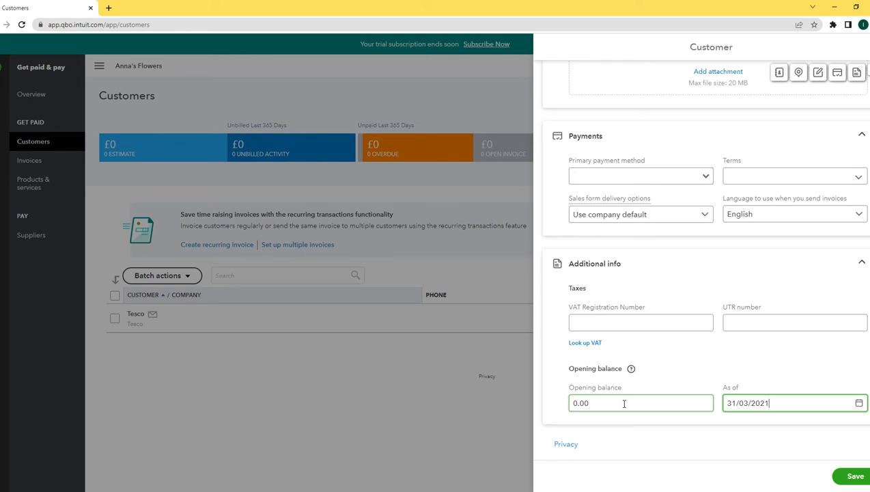
click(853, 477)
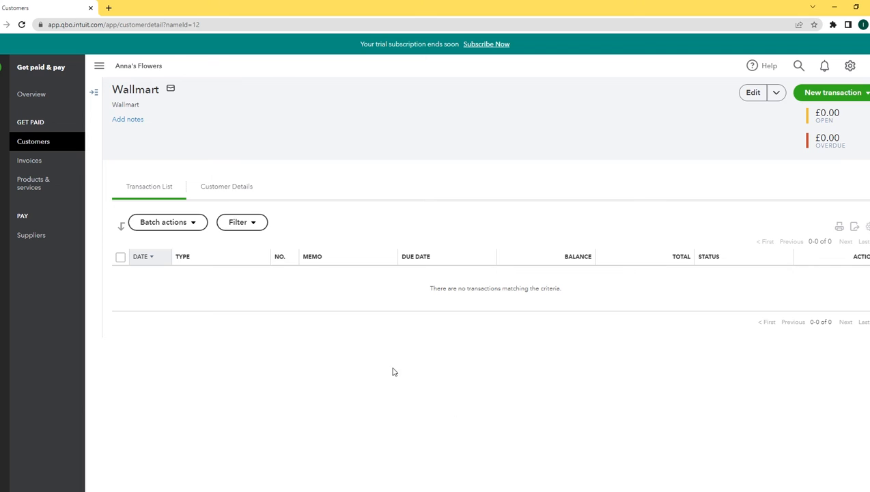
Start a new invoice billed to Tesco
click(49, 143)
click(43, 162)
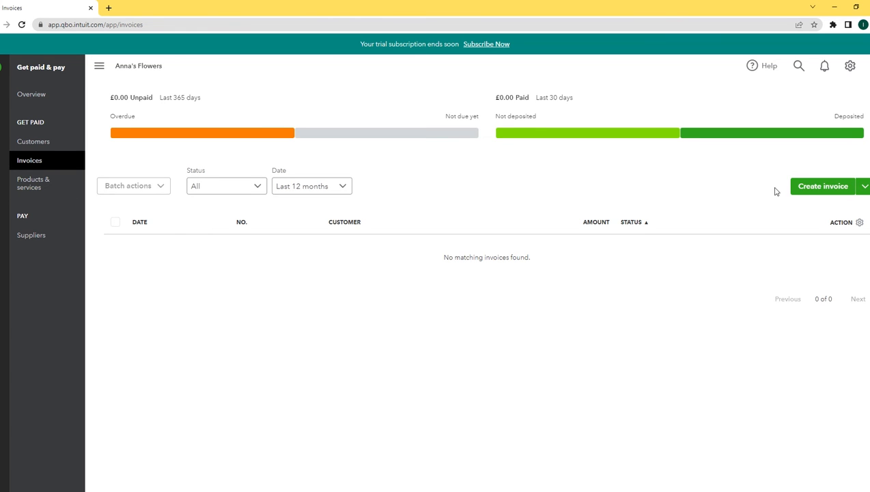
click(830, 188)
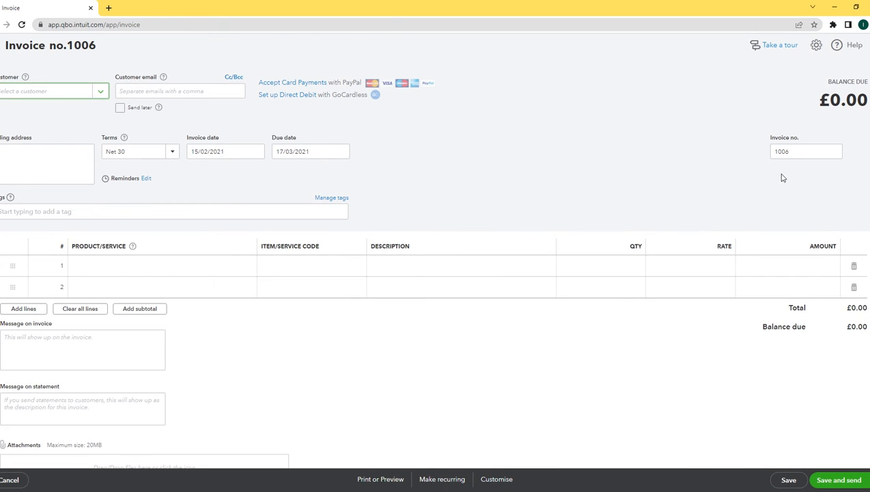
click(107, 94)
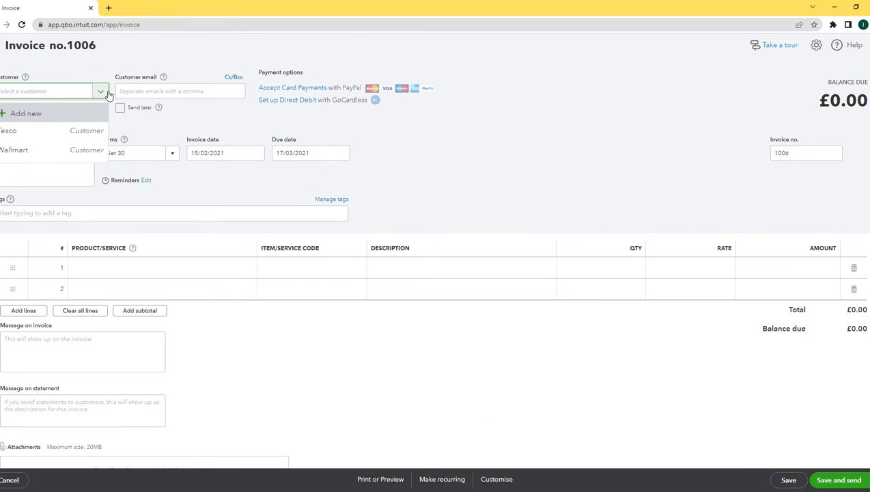
click(54, 132)
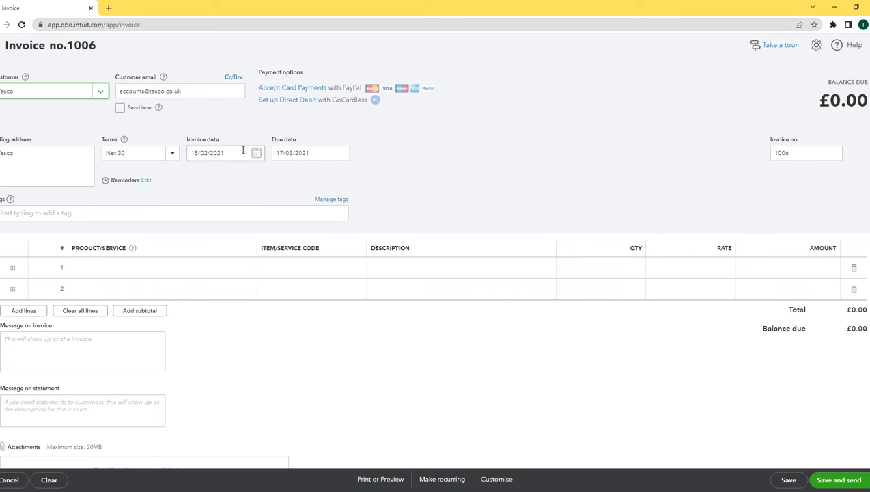
click(224, 185)
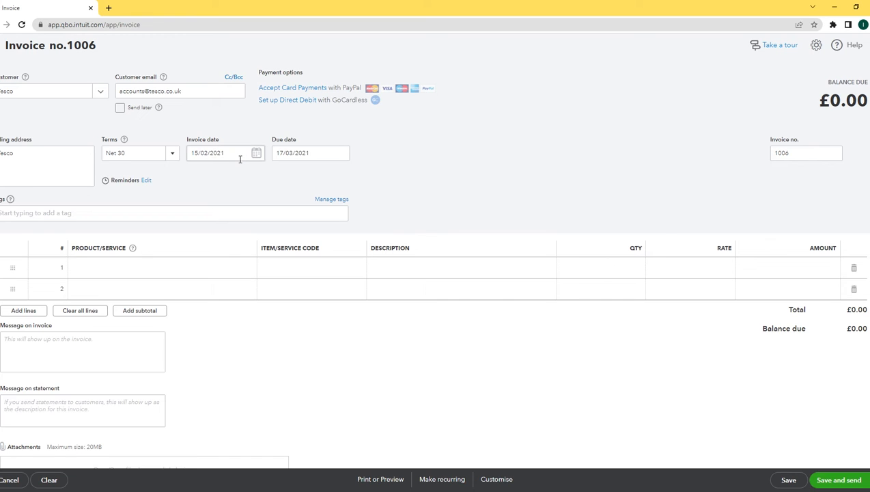
Add a Flowers line (description Flowers, qty 2, rate 3) and save invoice 1006 for sending
click(127, 267)
click(247, 268)
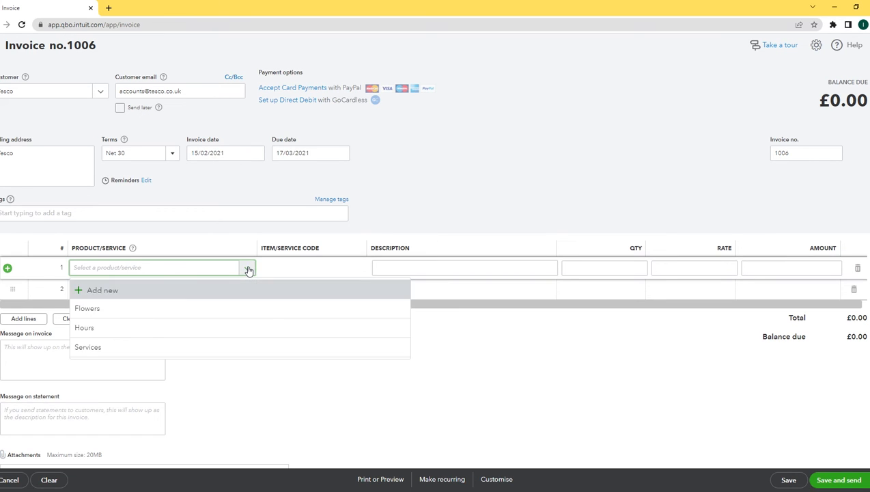
click(103, 311)
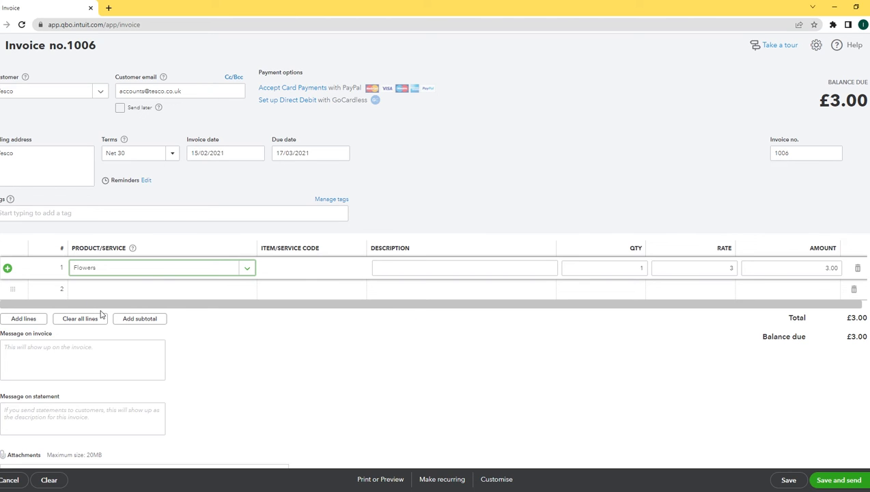
click(288, 265)
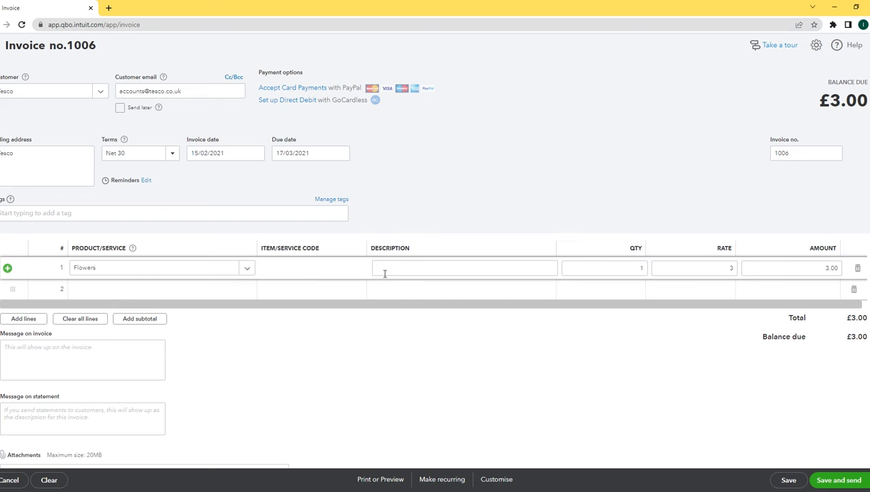
click(424, 275)
text(Flowers)
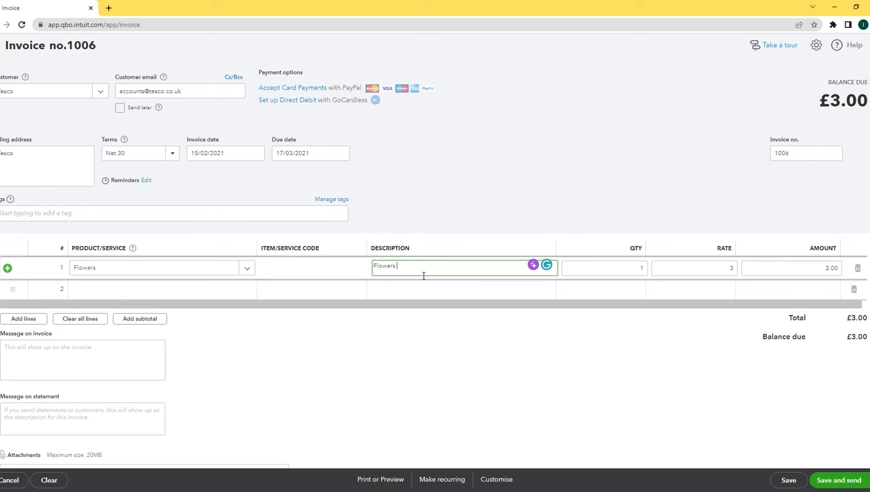
key(Tab)
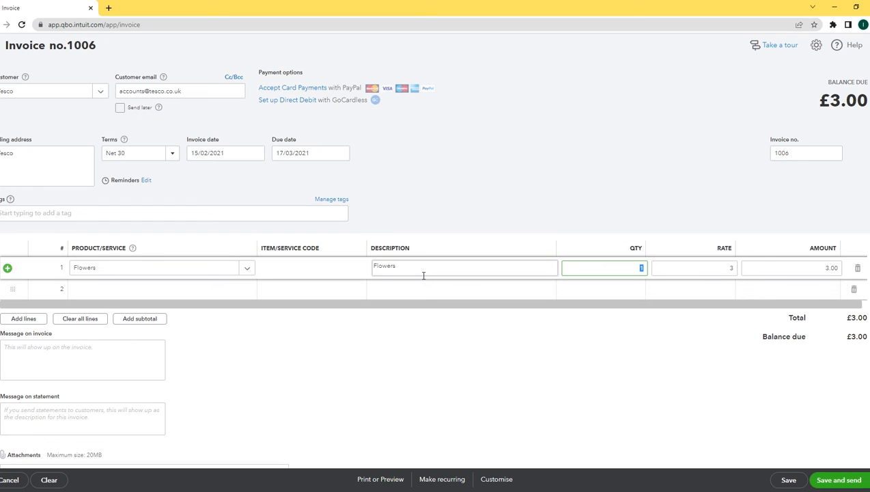
key(Tab)
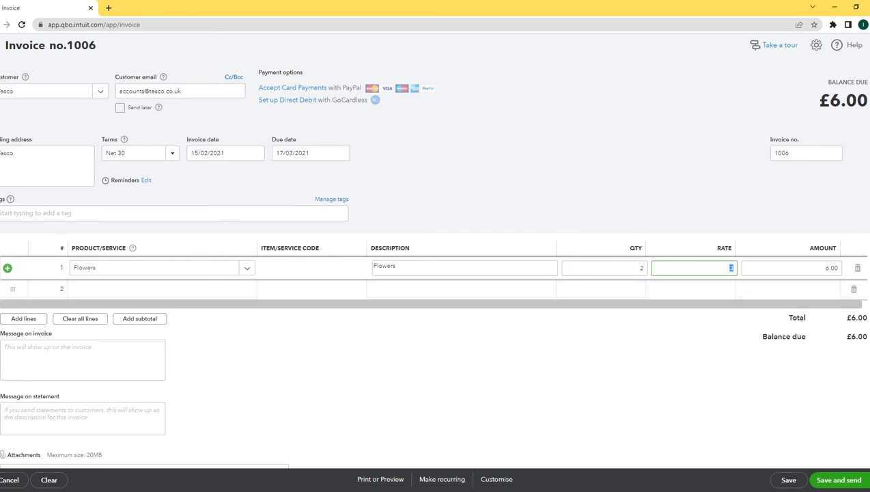
click(601, 382)
scroll(601, 383, down, 1)
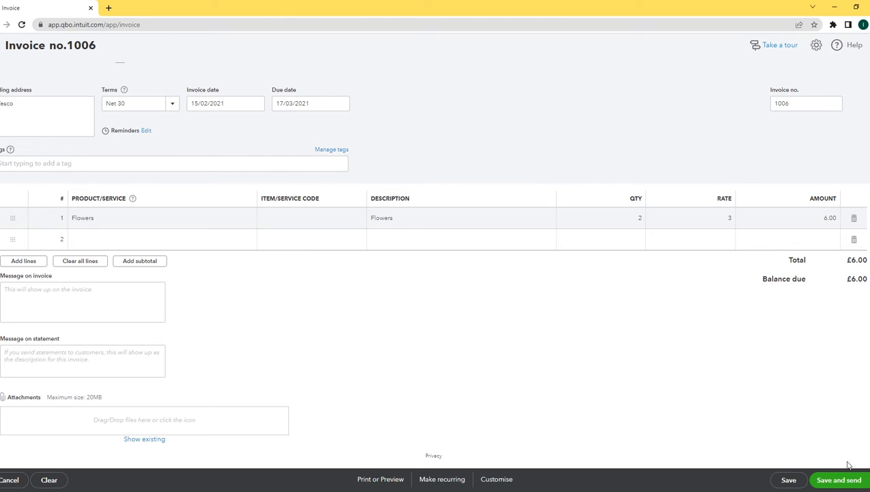
click(846, 483)
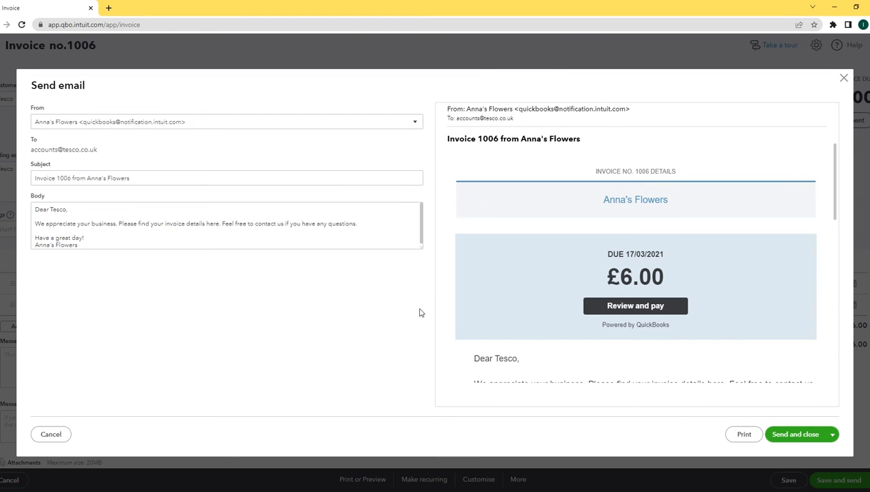
E-mail invoice 1006 to Tesco and continue past the online-payments setup prompt
click(796, 435)
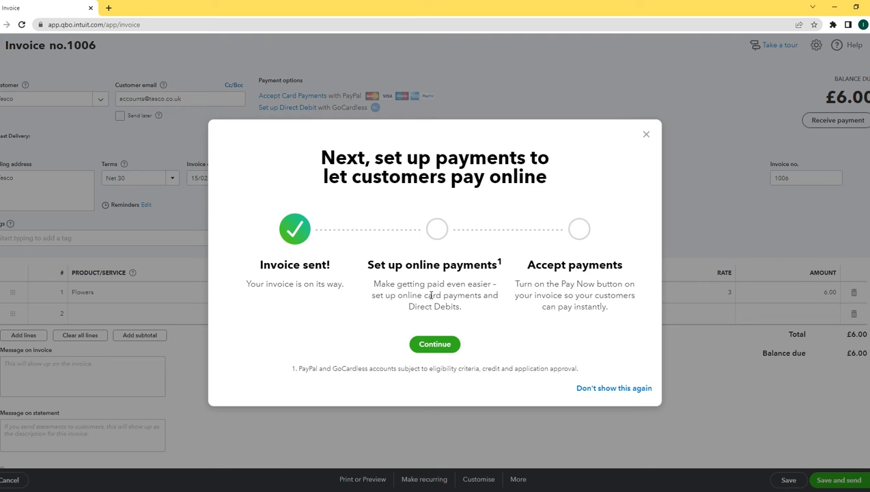
click(438, 343)
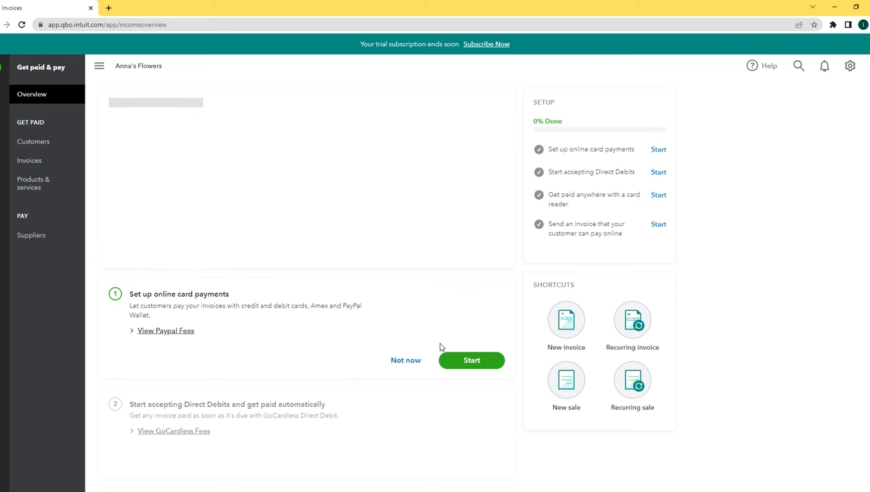
Fill Wallmart's invoice line with Flowers, description Flowers, quantity 3
click(44, 163)
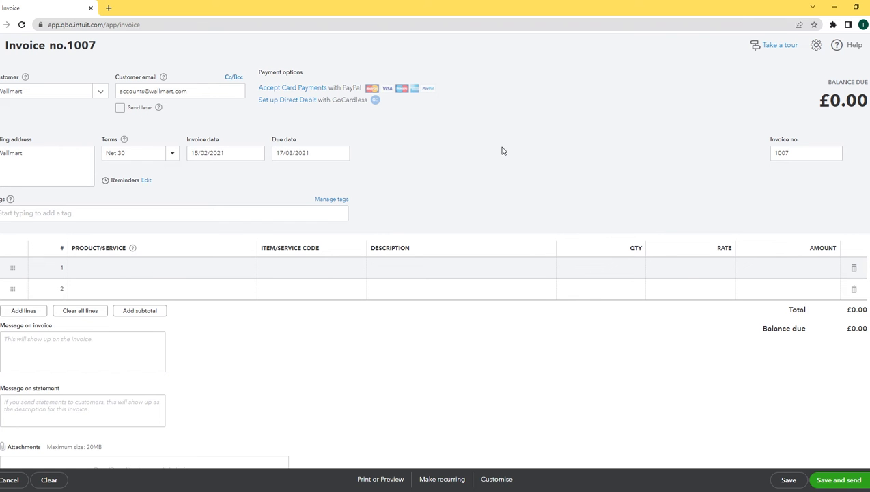
click(185, 274)
click(249, 271)
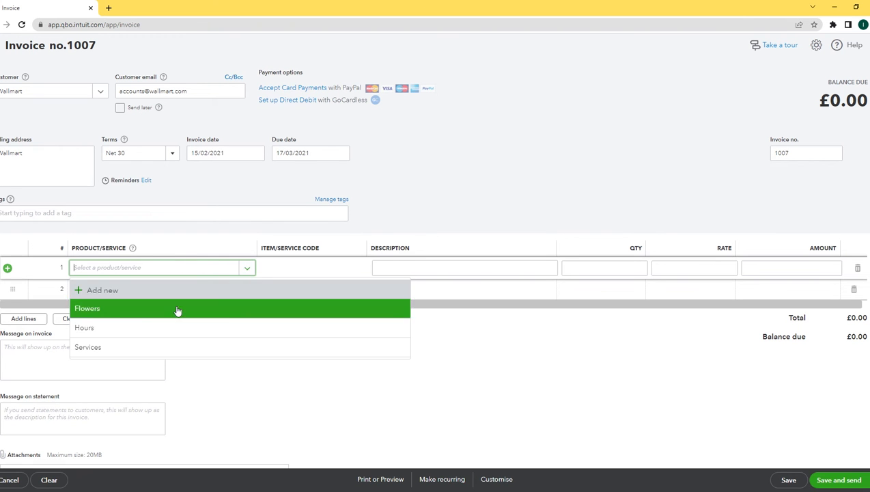
click(127, 314)
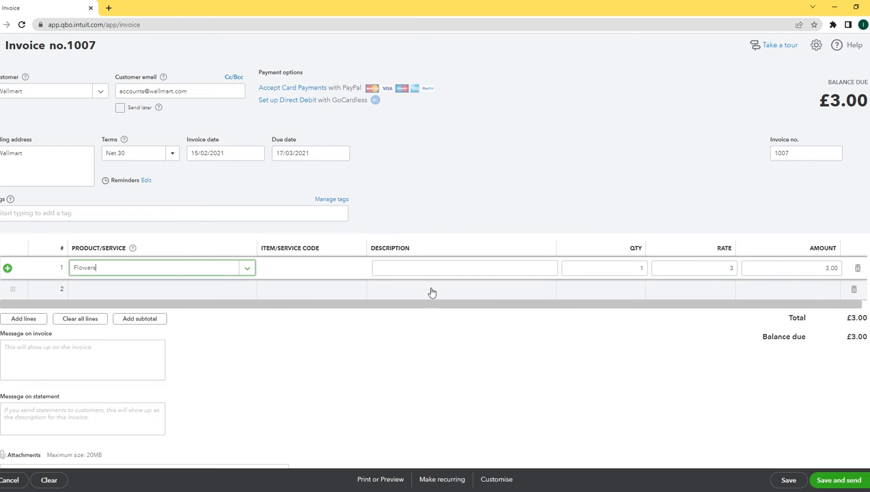
click(416, 272)
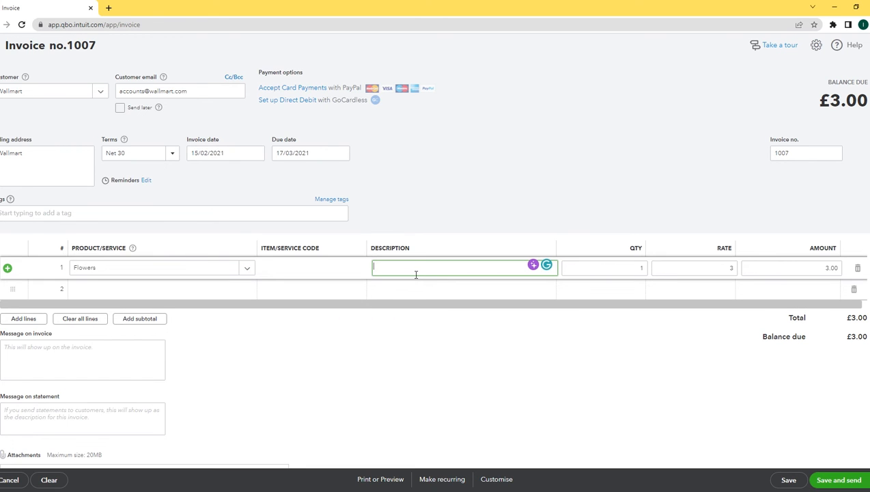
text(Flowers)
key(Tab)
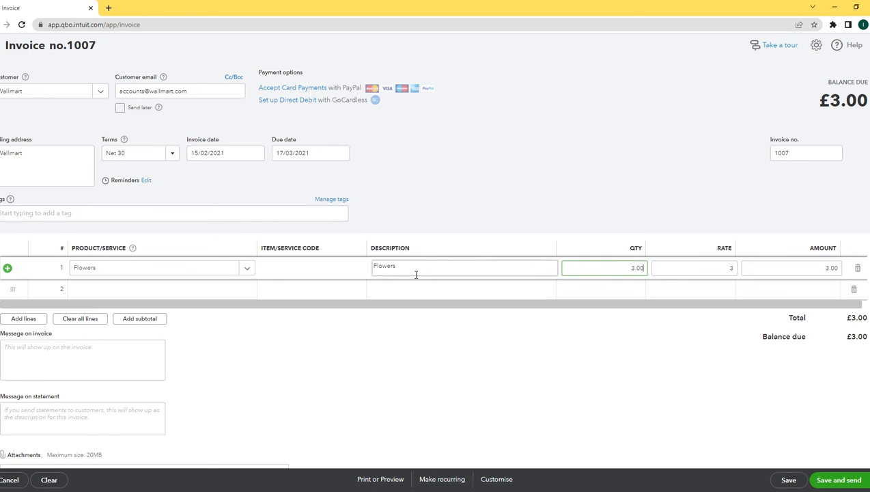
key(Tab)
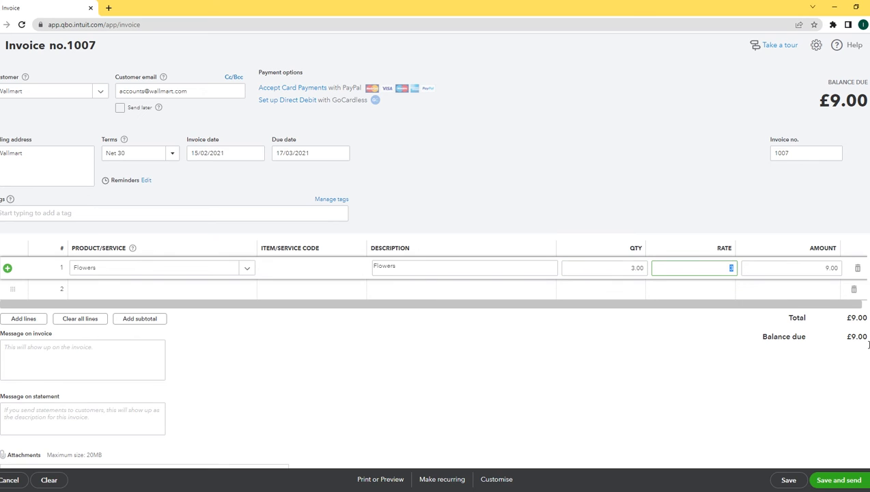
Save invoice 1007 (£9.00), e-mail it to Wallmart and dismiss the payments prompt
click(839, 482)
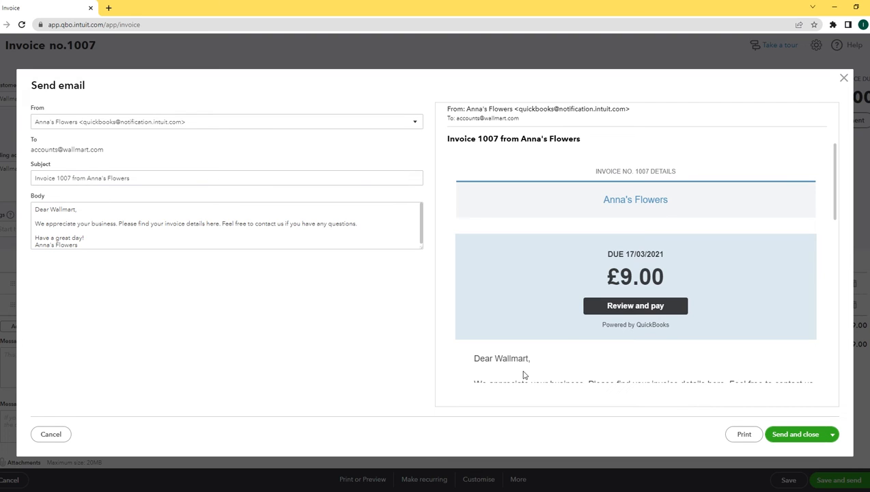
click(793, 435)
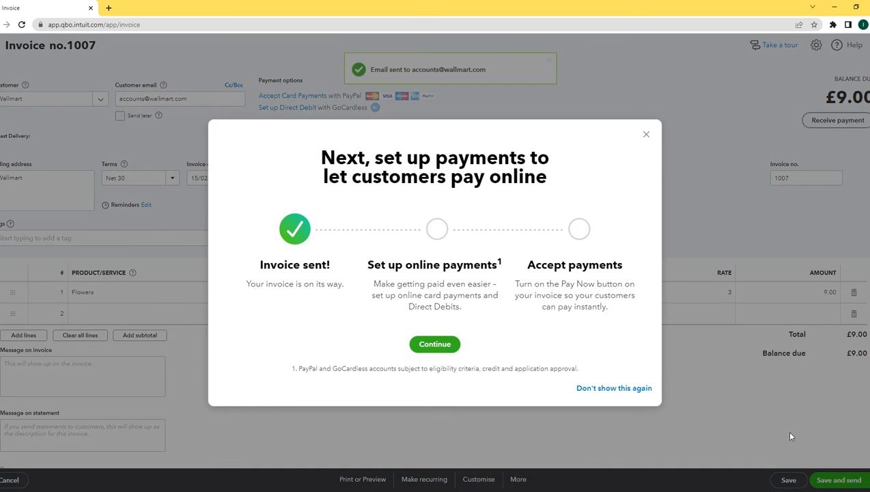
click(446, 345)
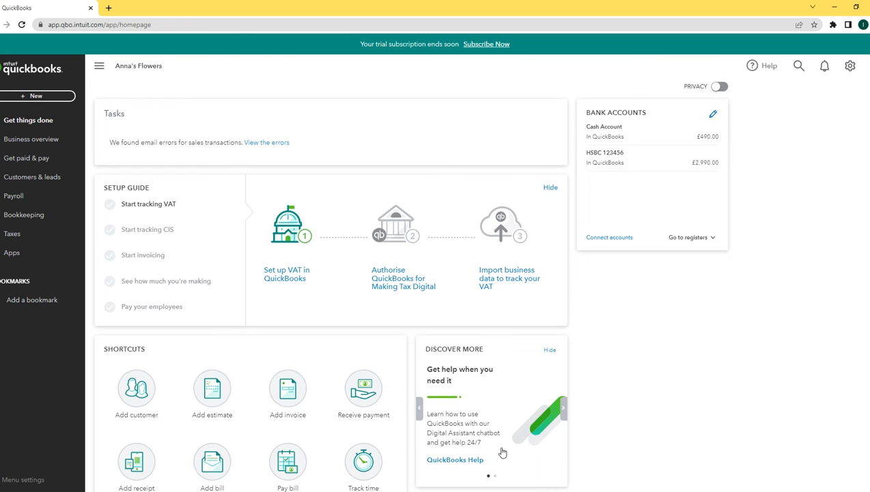
Receive Tesco's £6.00 payment on invoice 1006 into the Cash Account, then save and new
click(31, 162)
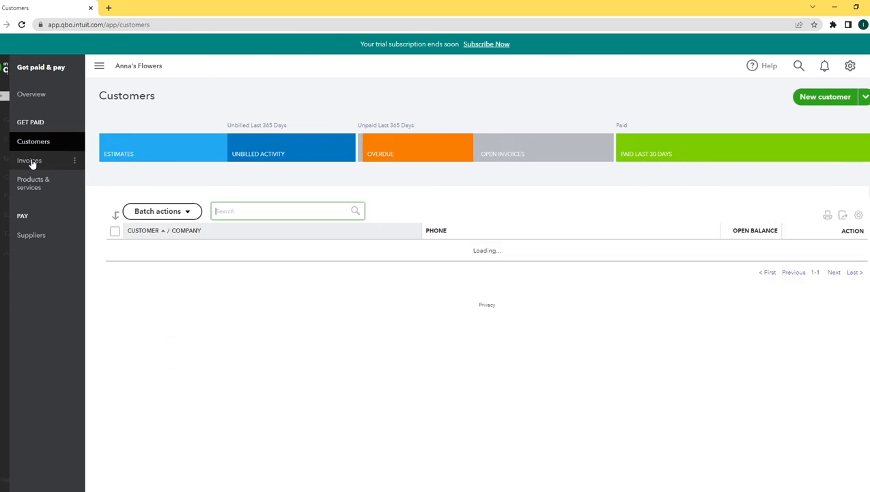
click(45, 145)
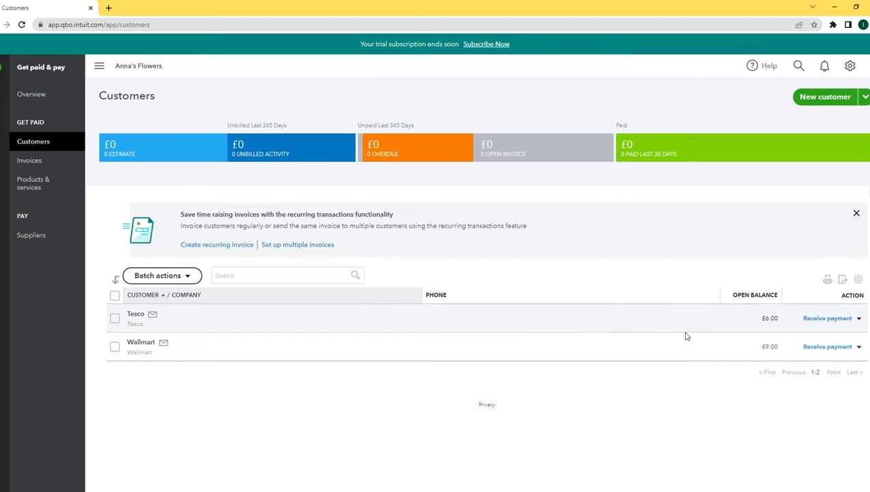
click(828, 318)
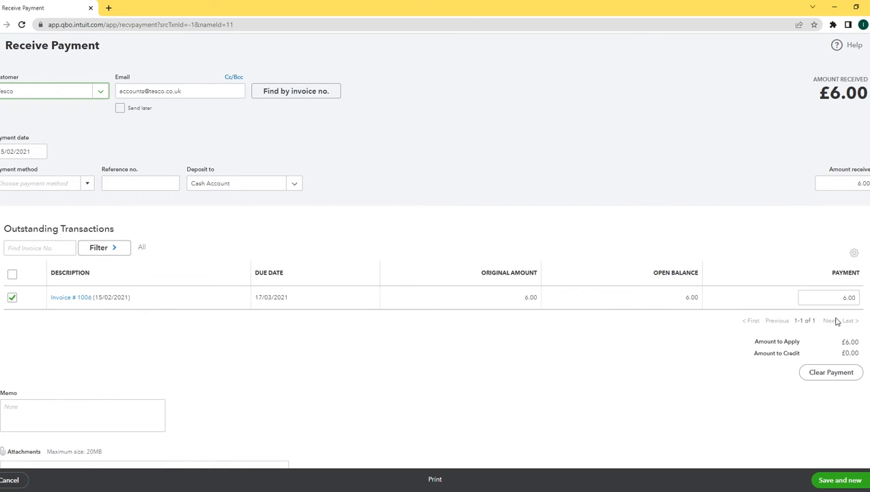
click(295, 184)
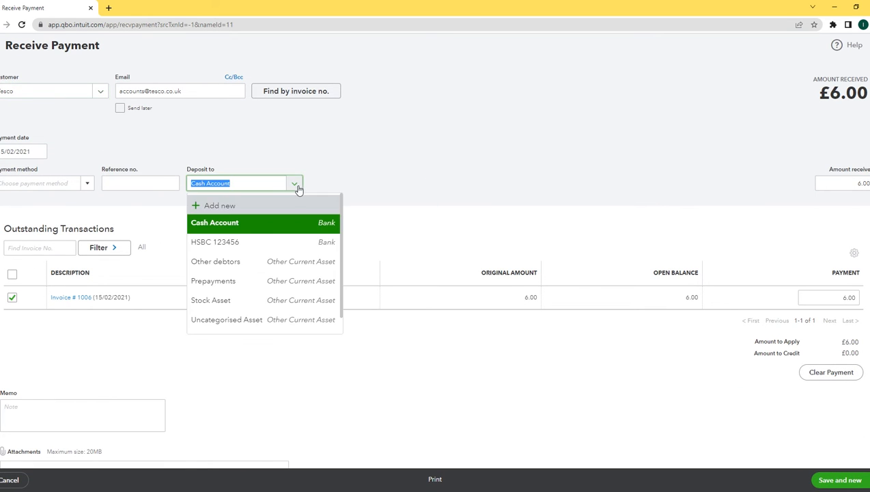
click(235, 227)
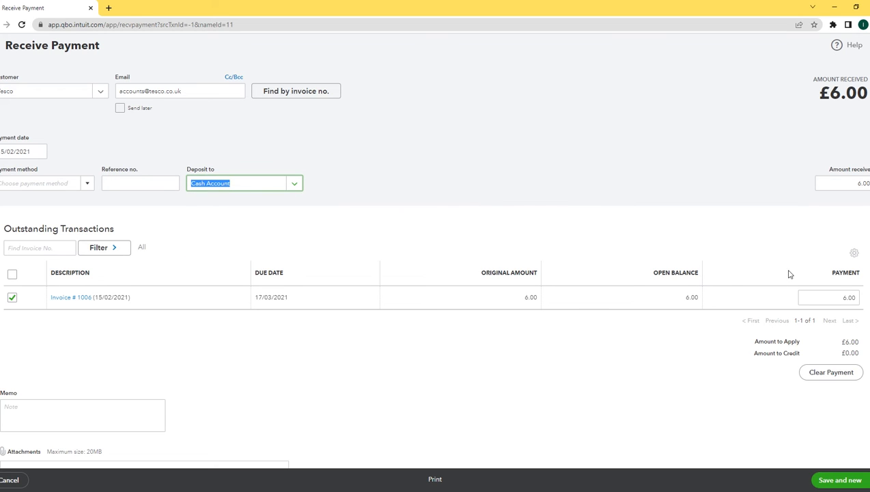
click(723, 213)
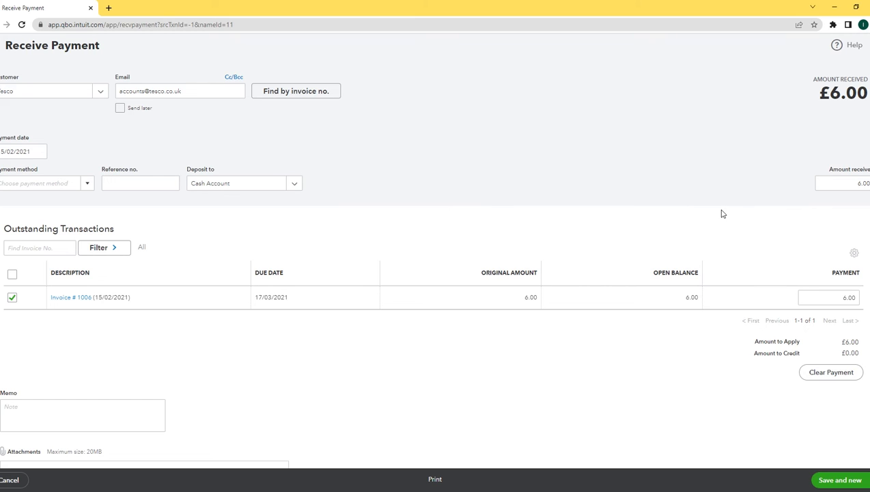
scroll(435, 252, down, 1)
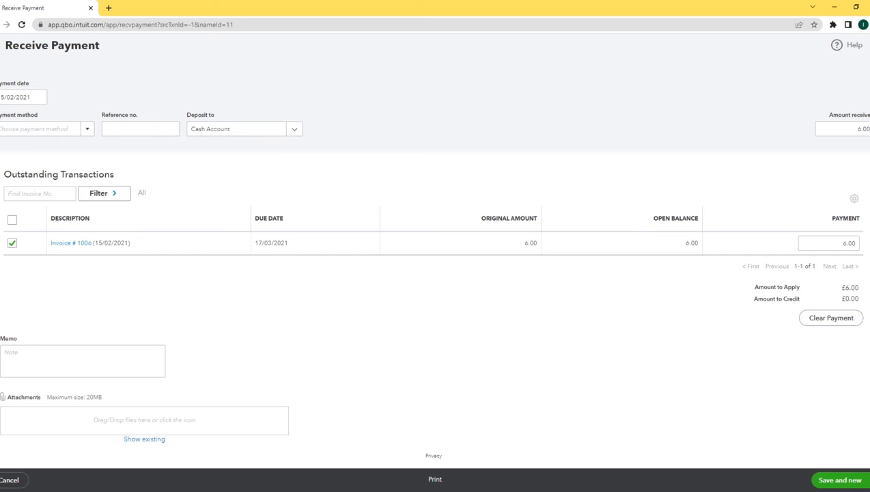
click(839, 480)
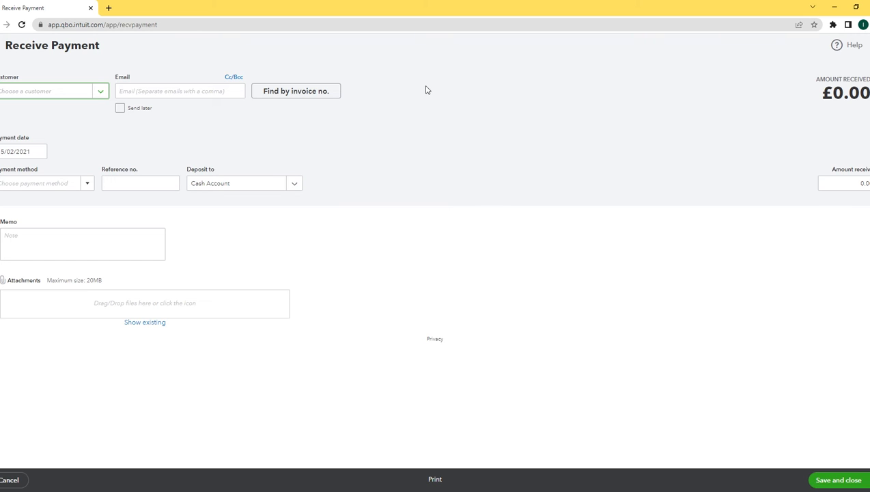
Apply Wallmart's 9.00 payment to invoice 1007, deposited to HSBC 123456, and save and close
click(103, 93)
click(52, 149)
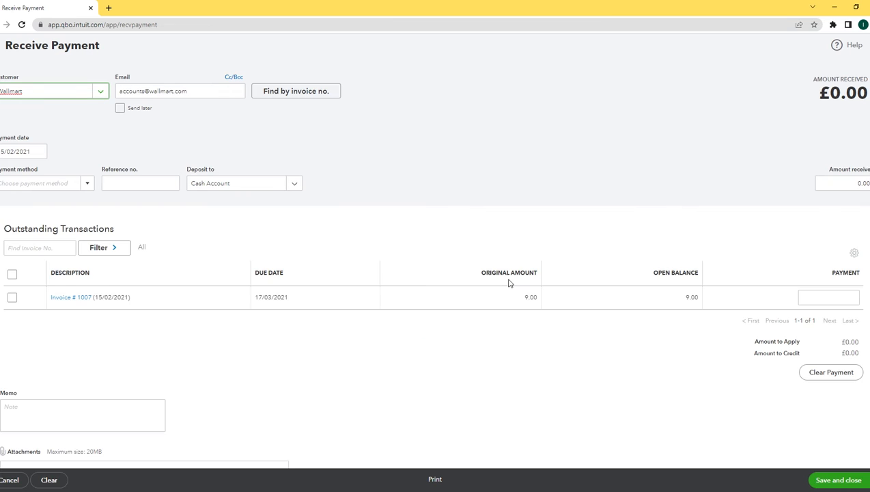
click(295, 187)
click(228, 242)
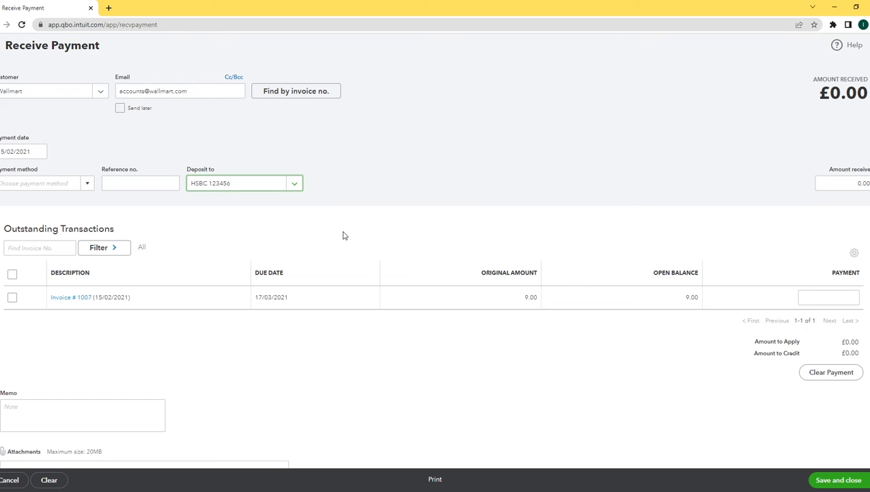
click(845, 300)
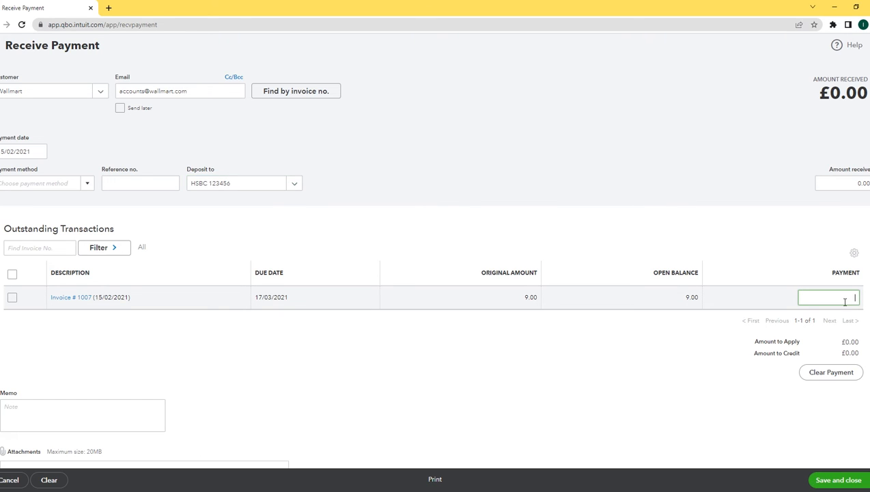
text(9.00)
click(750, 240)
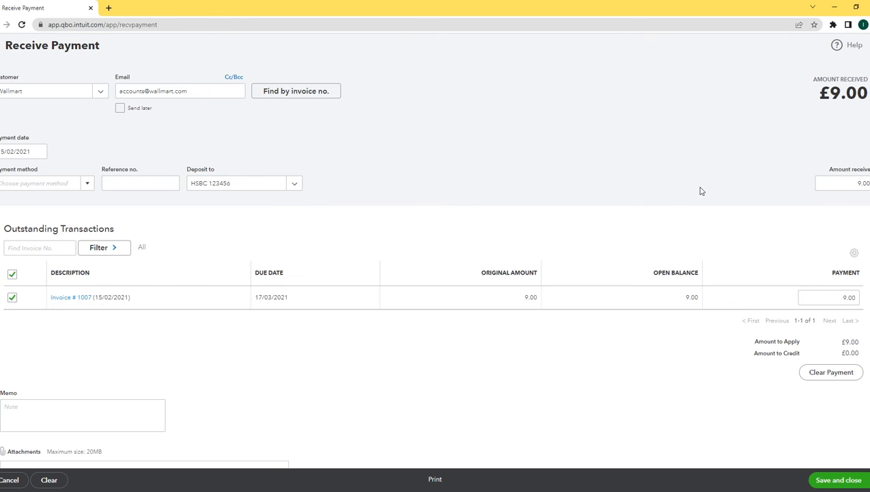
scroll(435, 273, down, 1)
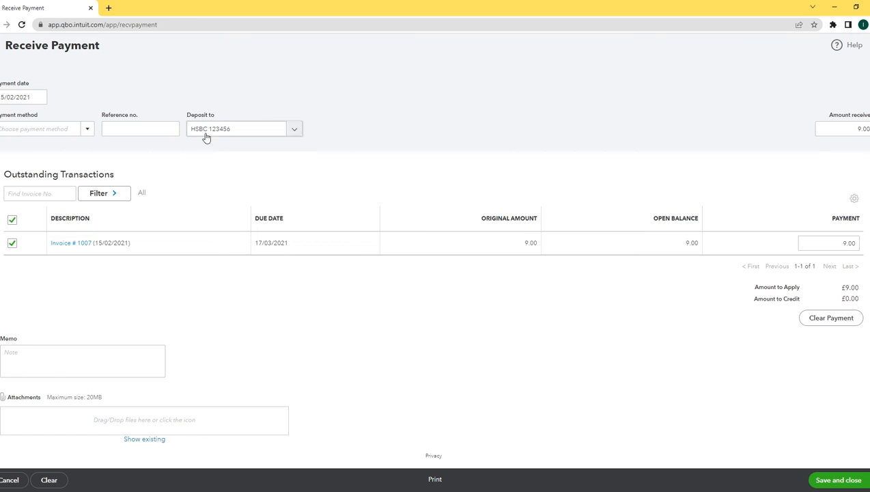
click(839, 480)
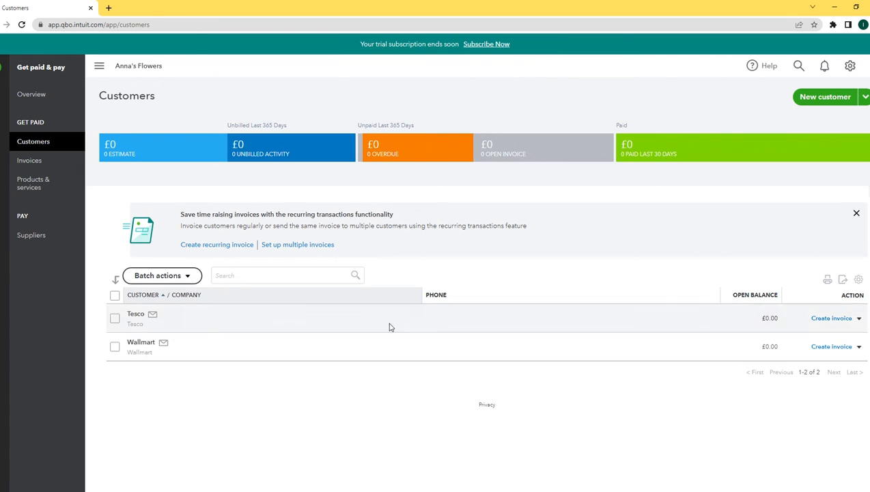
Review the Cash Account register (£496.00), then HSBC 123456 (£2,999.00), and go back home
click(2, 68)
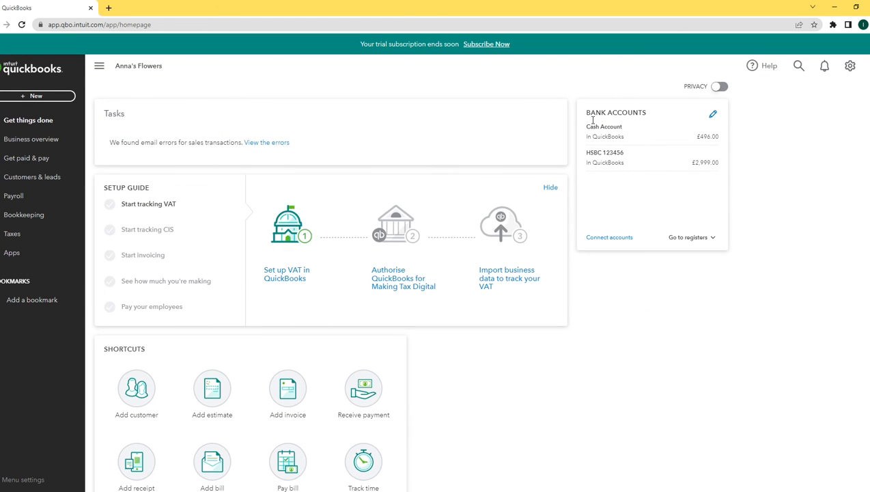
click(623, 130)
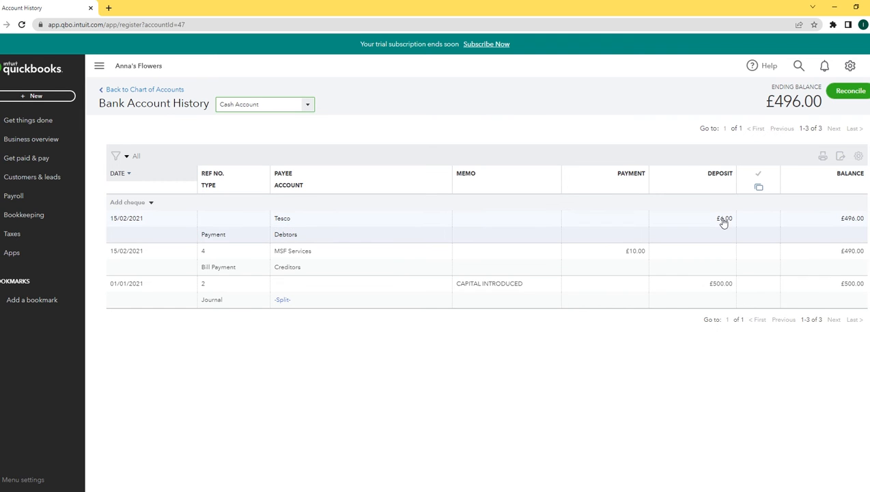
click(308, 105)
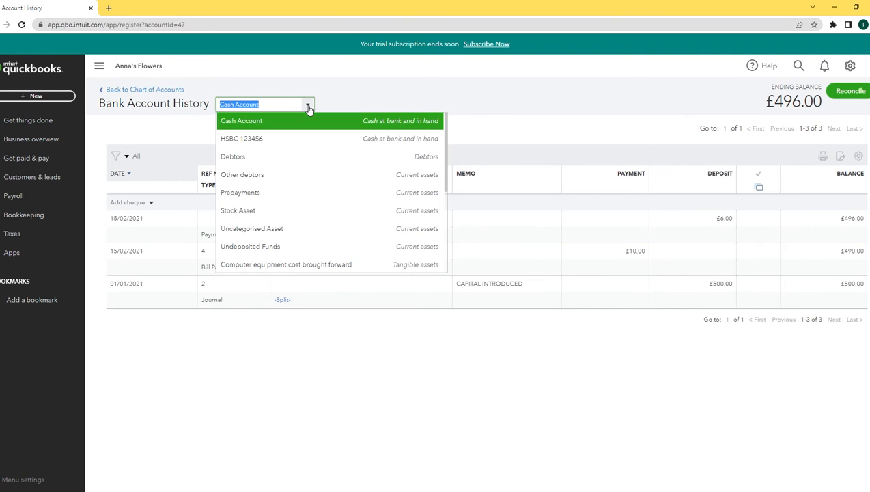
click(252, 138)
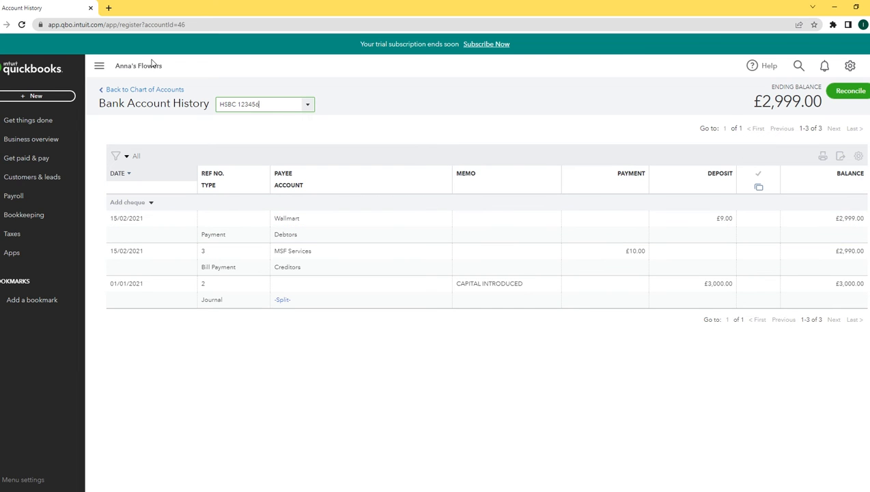
click(6, 70)
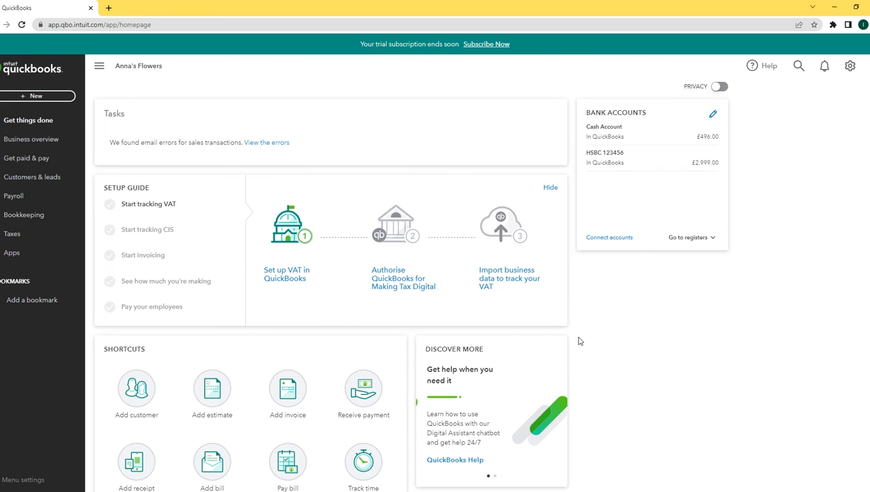
Start a new supplier named ABC Telecom with its accounts e-mail
click(37, 161)
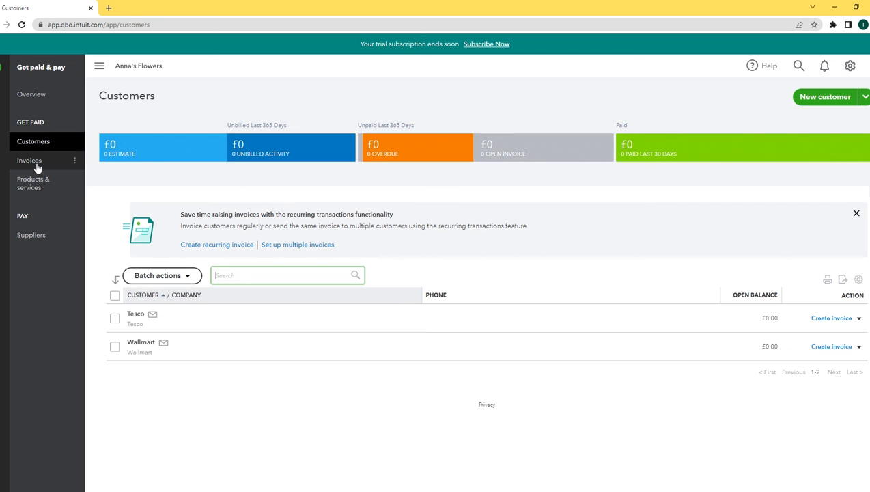
click(38, 235)
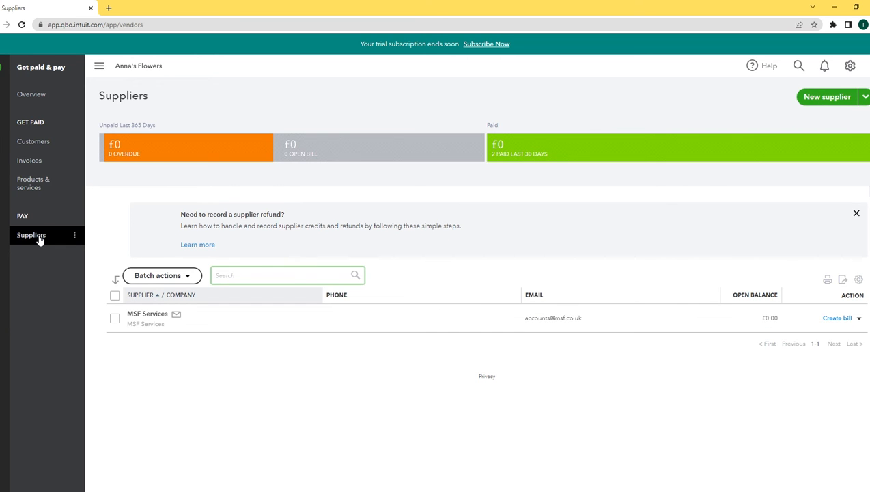
click(820, 97)
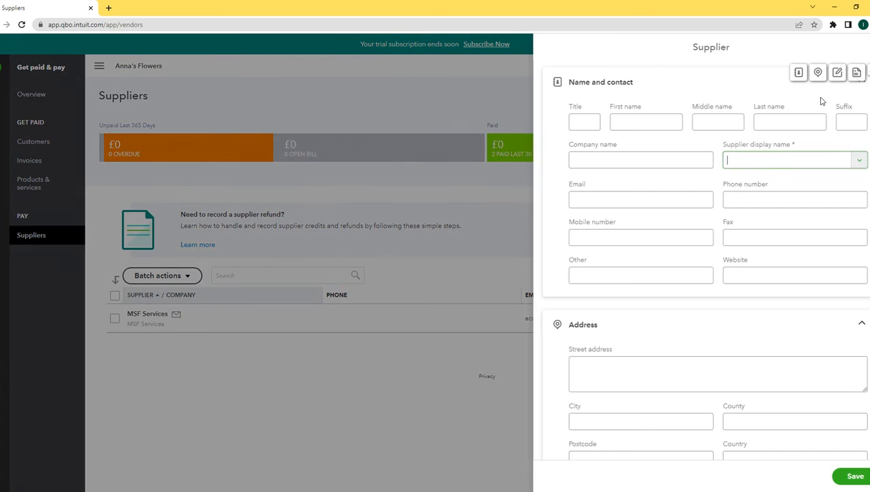
click(594, 166)
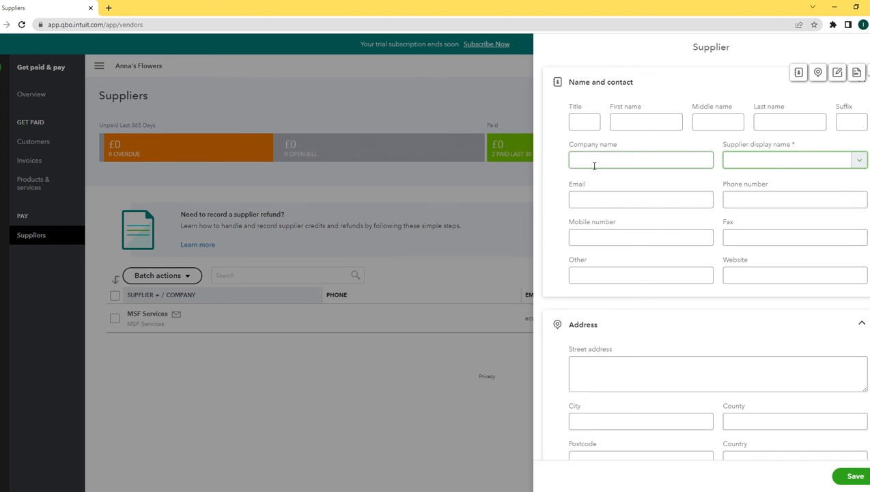
text(ABC)
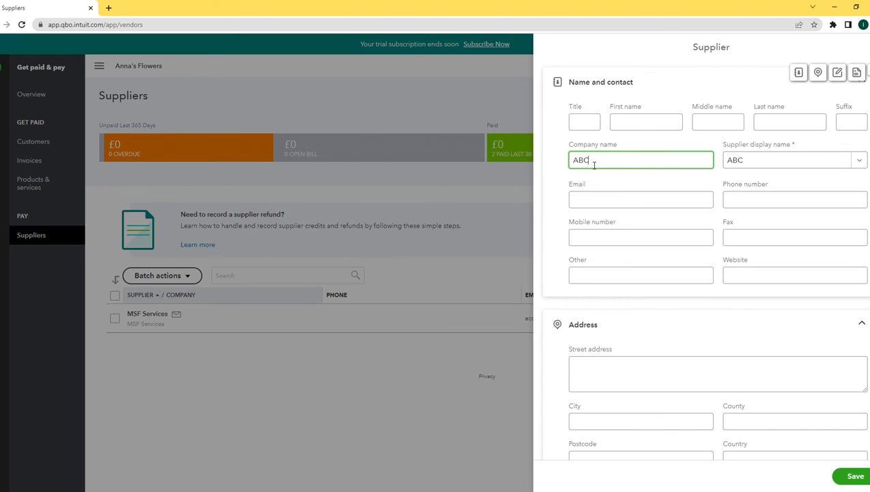
text( Telecom)
click(631, 204)
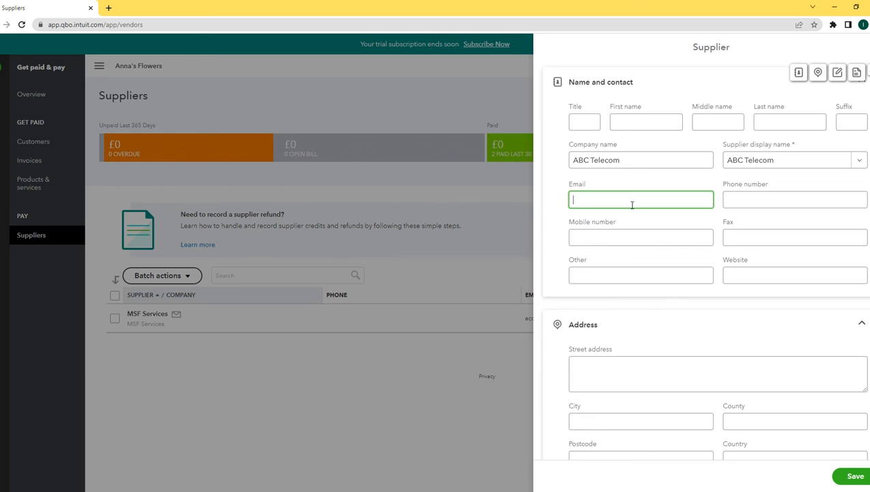
double_click(632, 200)
Set ABC Telecom's opening balance date to 31/03/2021 and save the supplier
scroll(632, 204, down, 7)
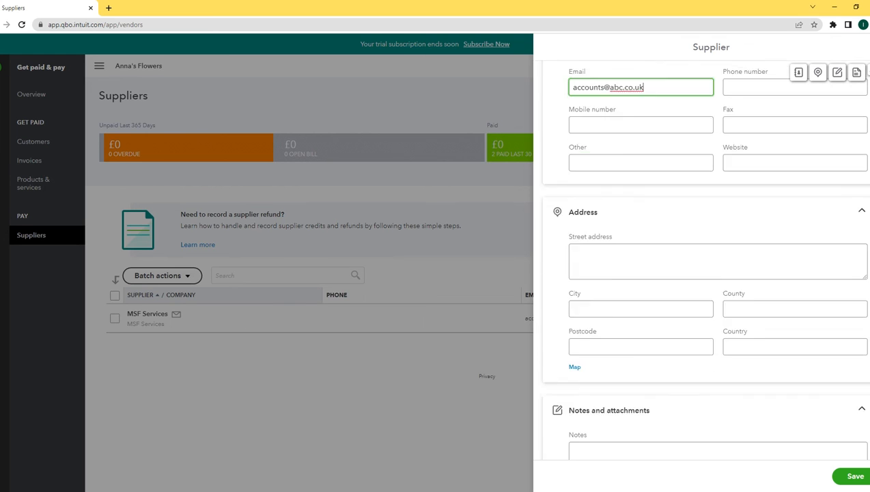
scroll(745, 429, down, 3)
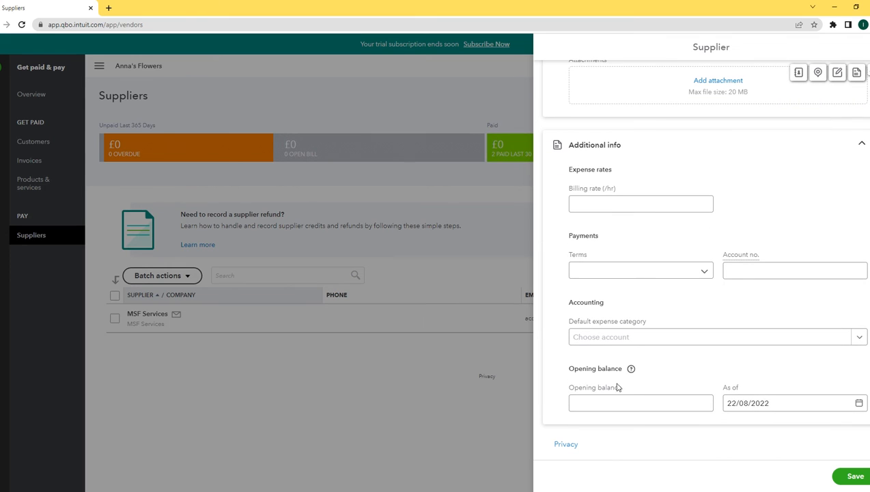
click(603, 403)
drag(778, 410, 658, 408)
text(31/0)
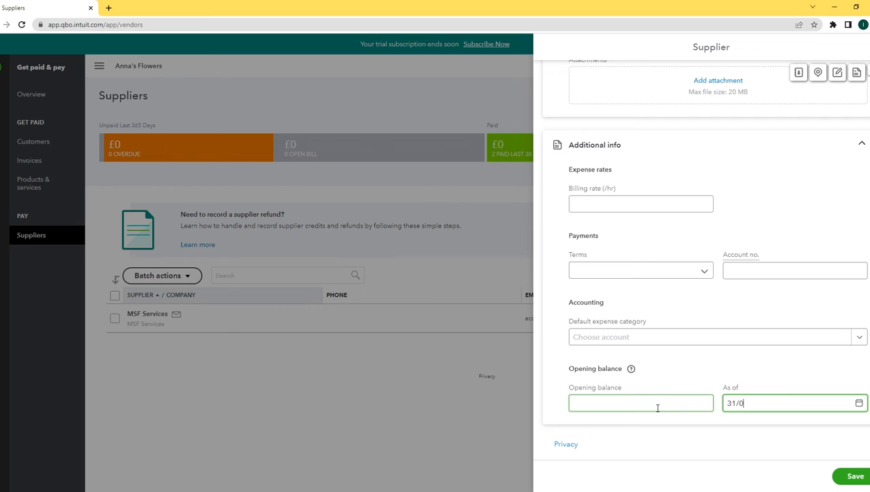
text(3/2021)
click(854, 476)
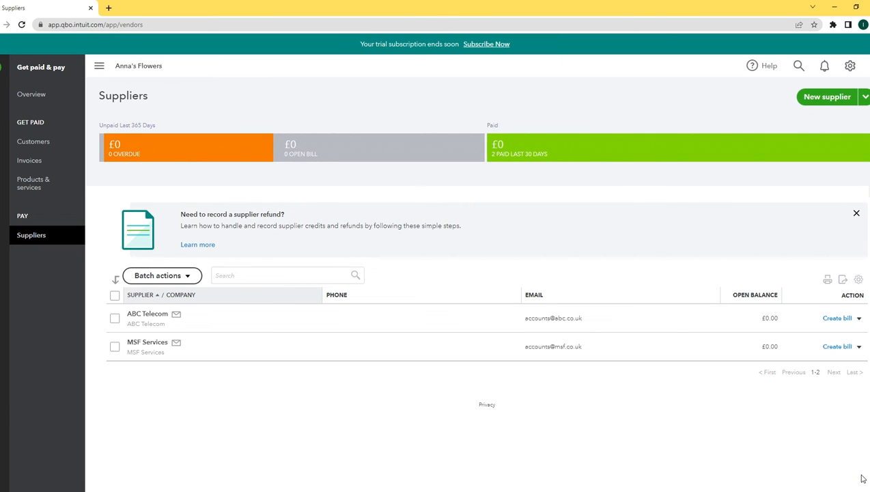
Start another new supplier named B Direct with its accounts e-mail
click(828, 98)
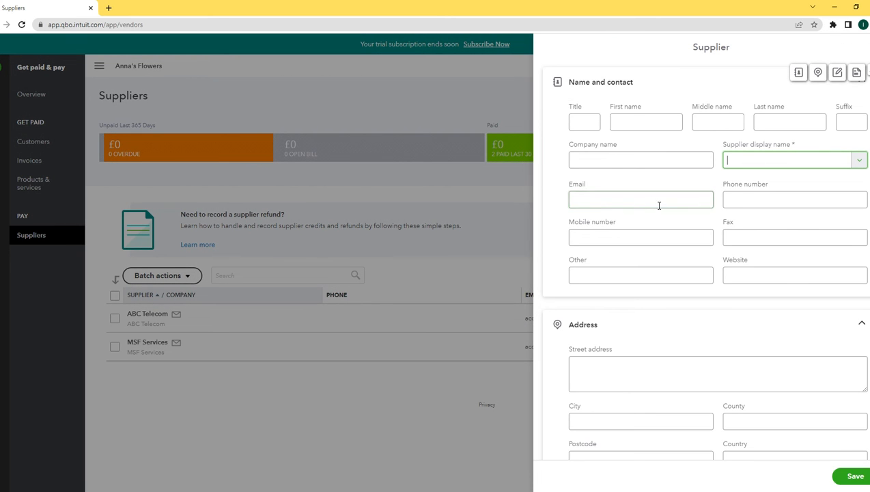
click(613, 166)
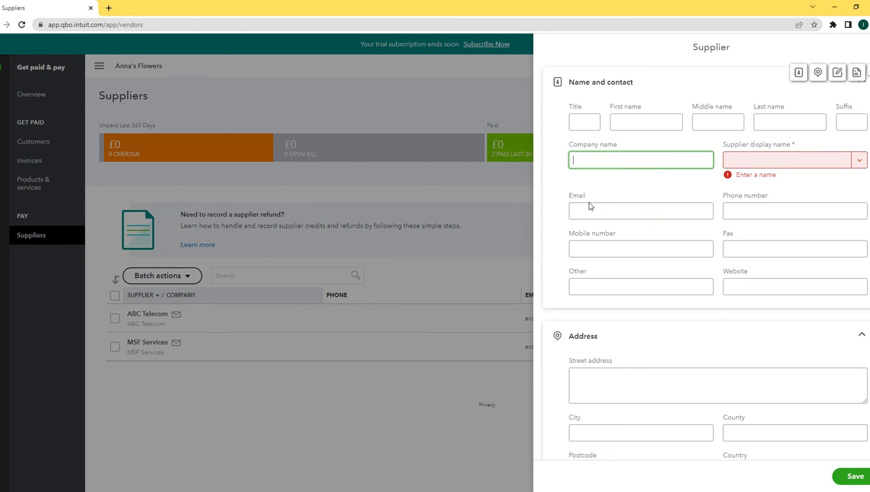
text(B D)
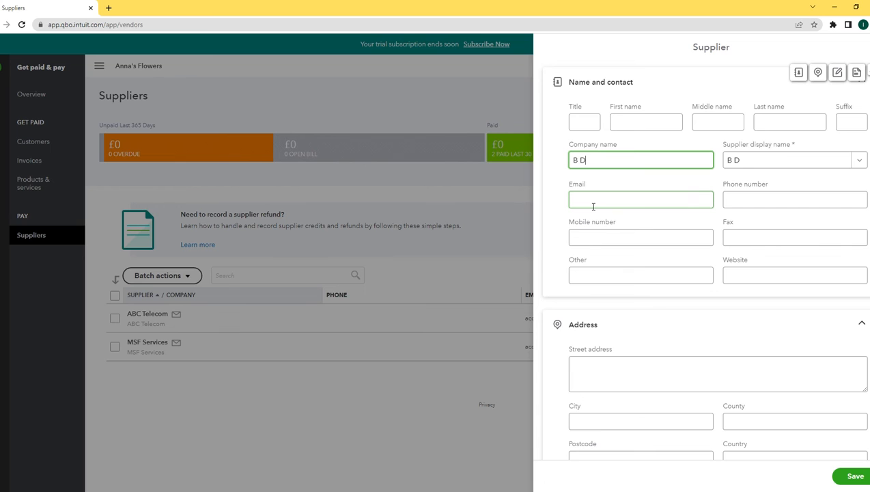
text(irect)
click(606, 208)
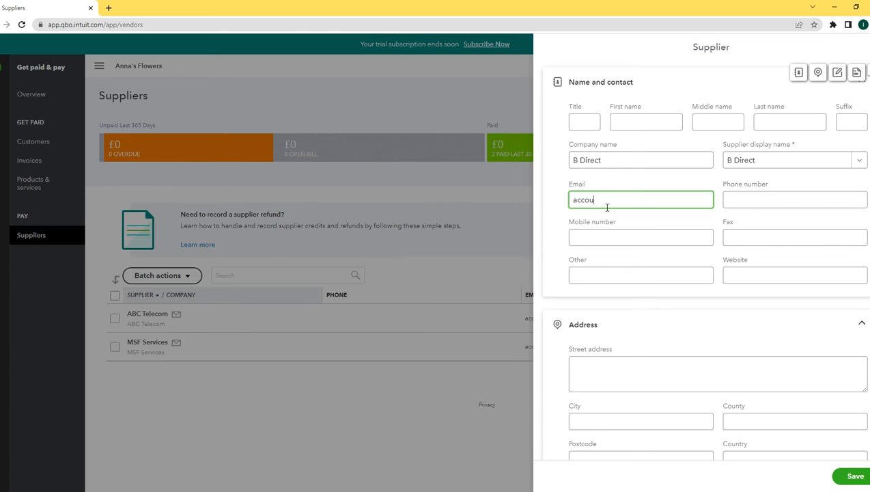
click(665, 221)
scroll(682, 430, down, 10)
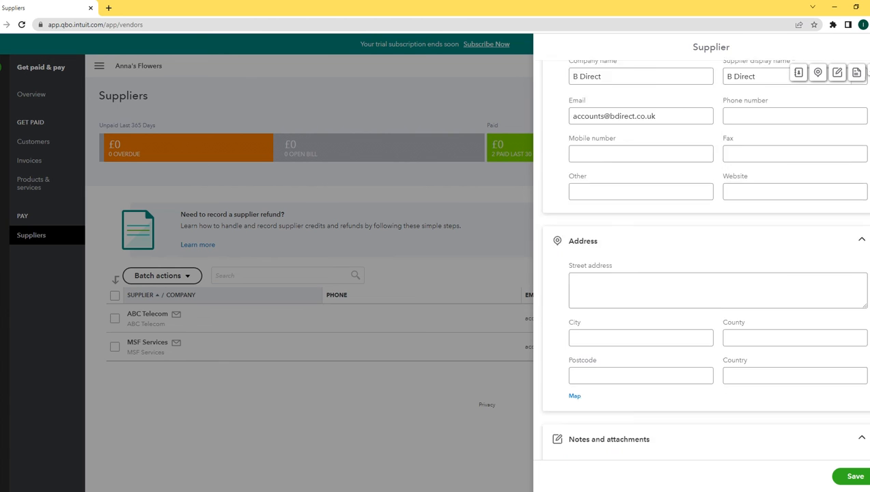
Give B Direct a 0 opening balance as of 30/04/2021, save it, and start an ABC Telecom bill
click(652, 406)
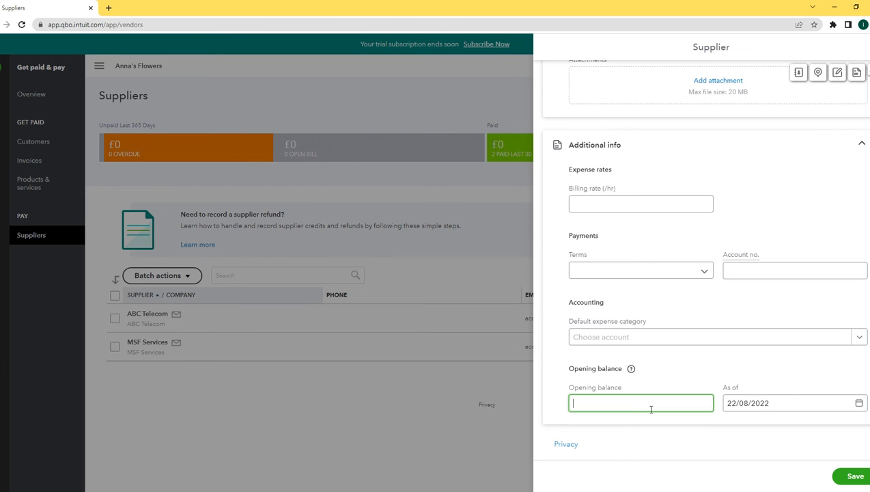
text(0)
key(Tab)
key(BackSpace)
key(BackSpace)
key(BackSpace)
key(BackSpace)
key(BackSpace)
key(BackSpace)
key(BackSpace)
key(BackSpace)
key(BackSpace)
key(BackSpace)
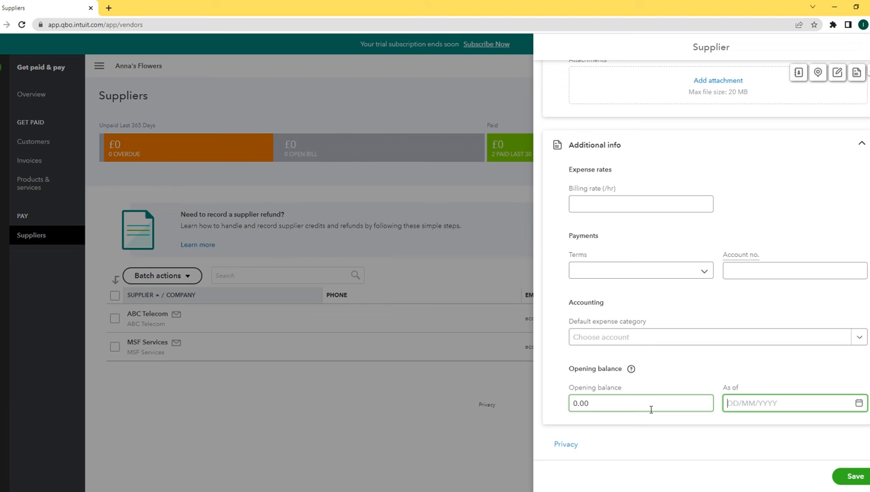
text(30/04/2021)
click(849, 477)
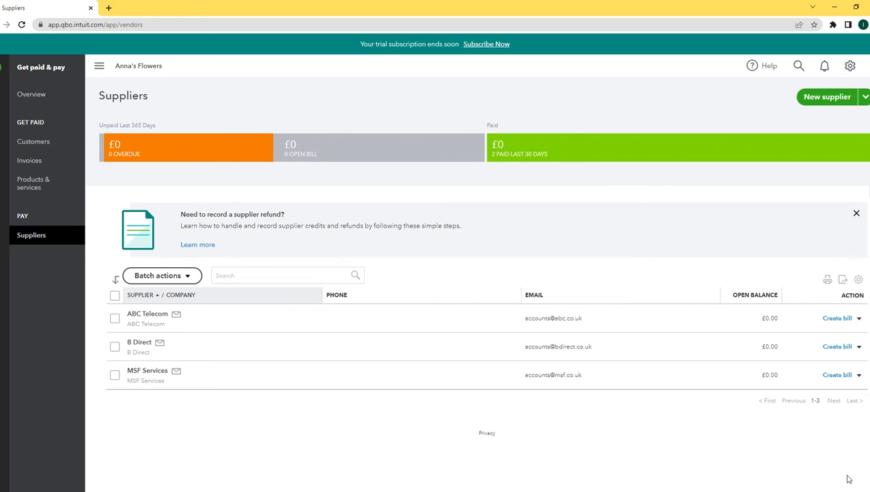
click(839, 319)
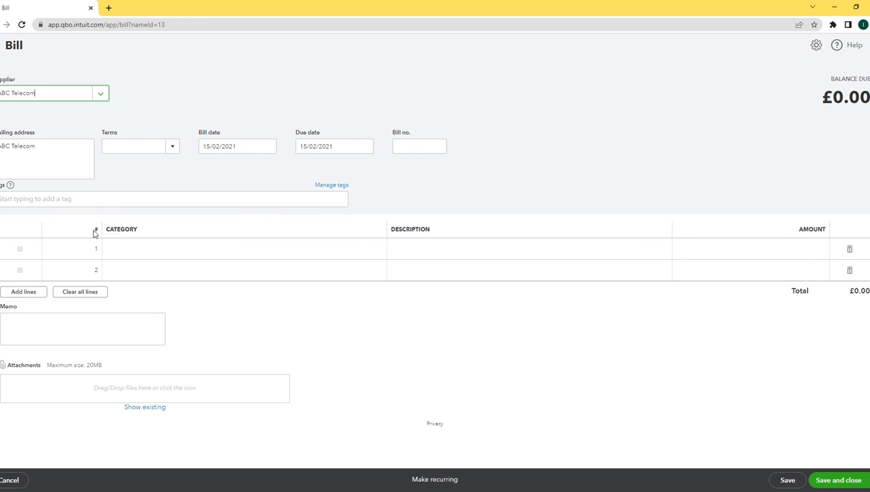
Fill line 1 with category Telephone, description 'Telecom Services', amount 5.00, and save the bill
click(182, 250)
text(tele)
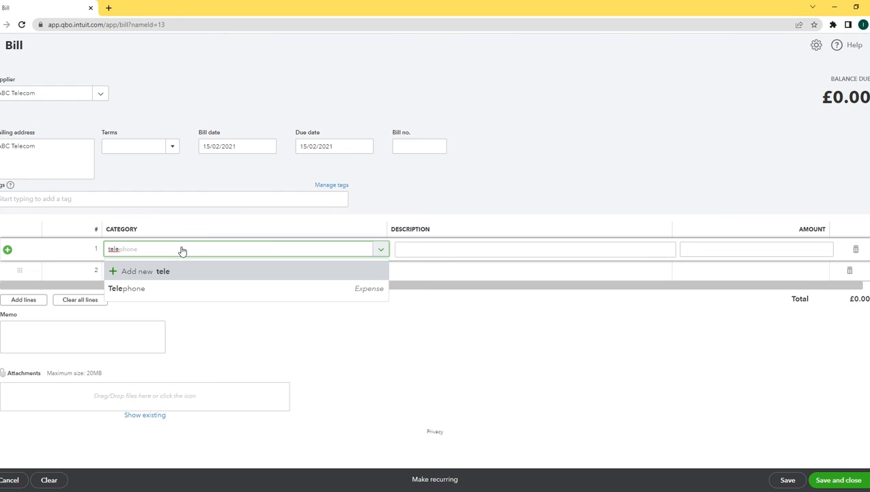
click(142, 290)
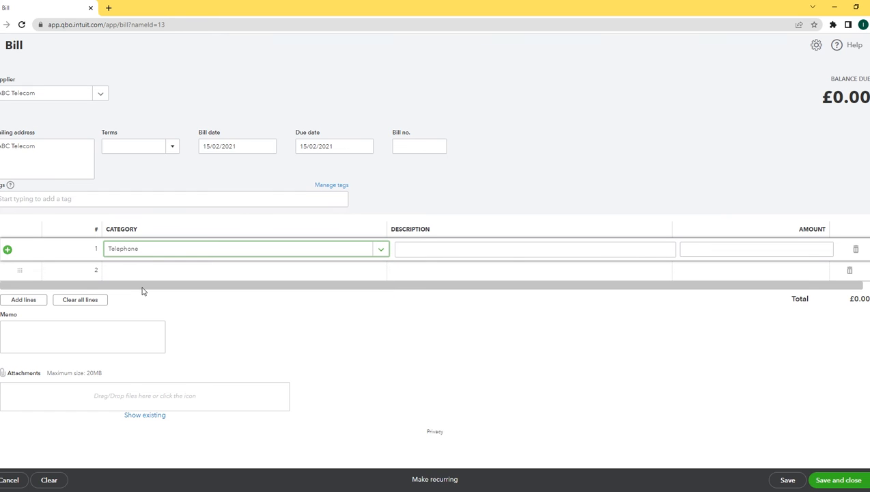
click(418, 254)
text(T)
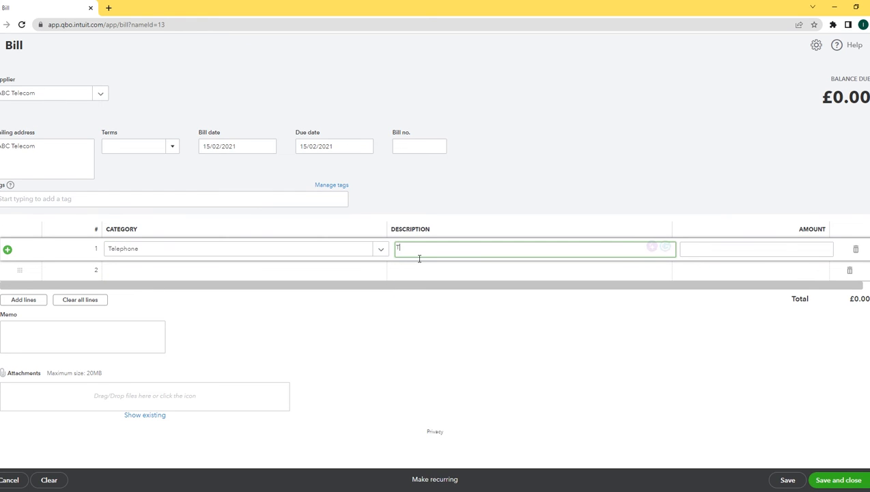
text(elecom Services)
key(Tab)
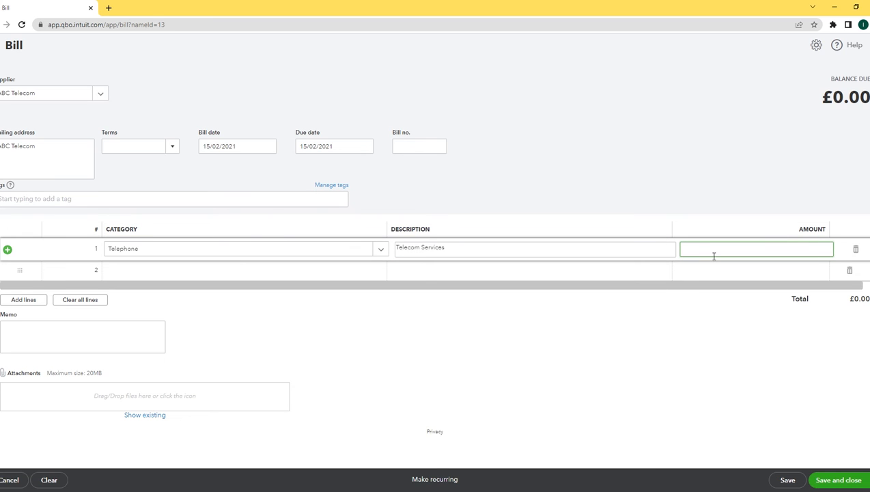
text(5.00)
key(Tab)
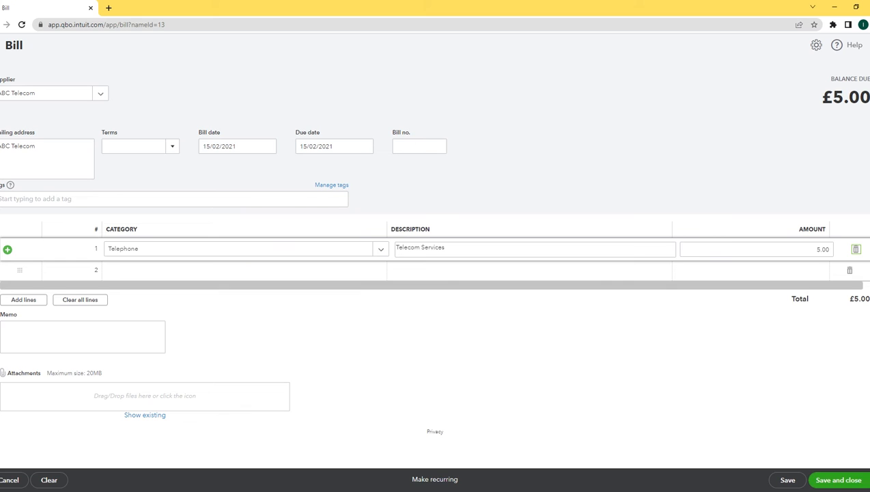
click(837, 482)
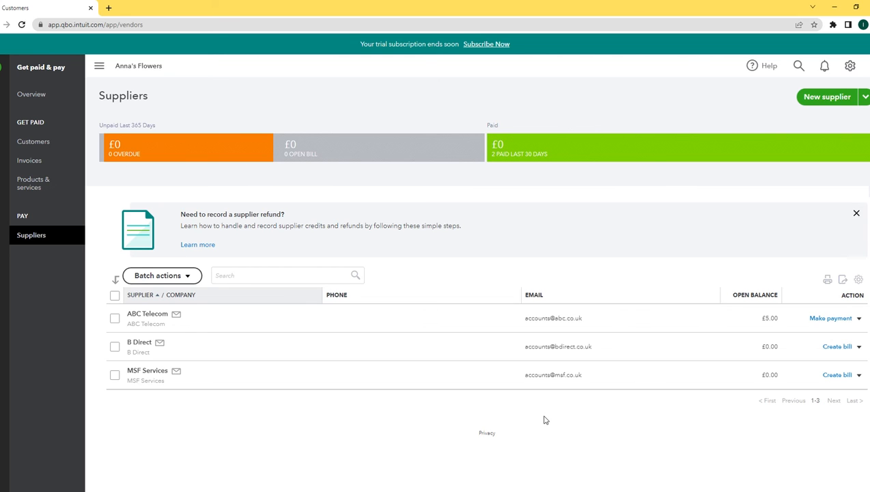
Start a B Direct bill and add a new category from the typed 'utili' in line 1
click(838, 347)
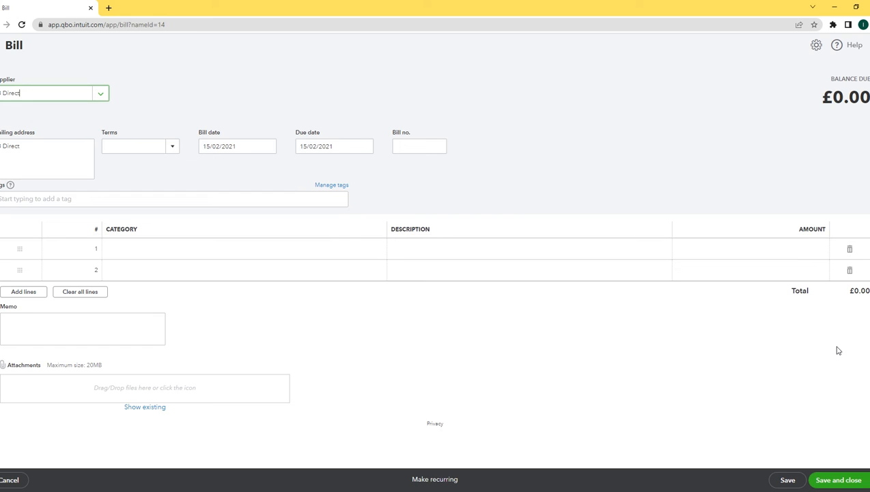
text(u)
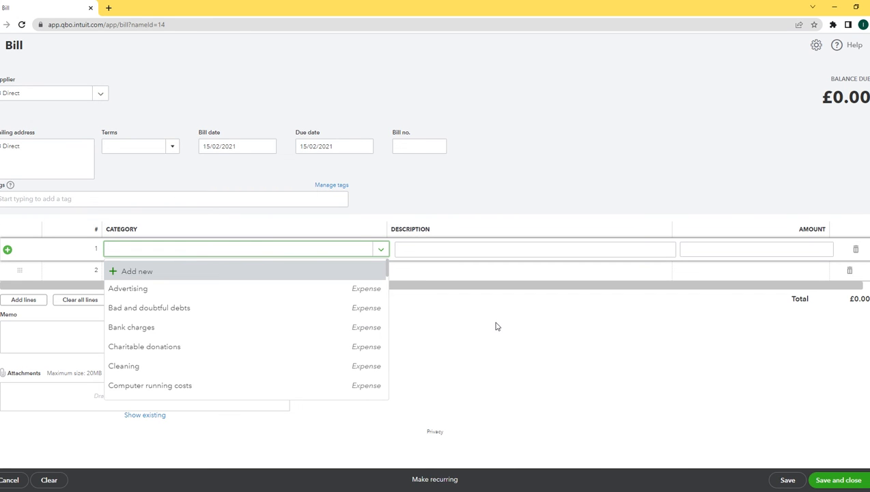
text(utili)
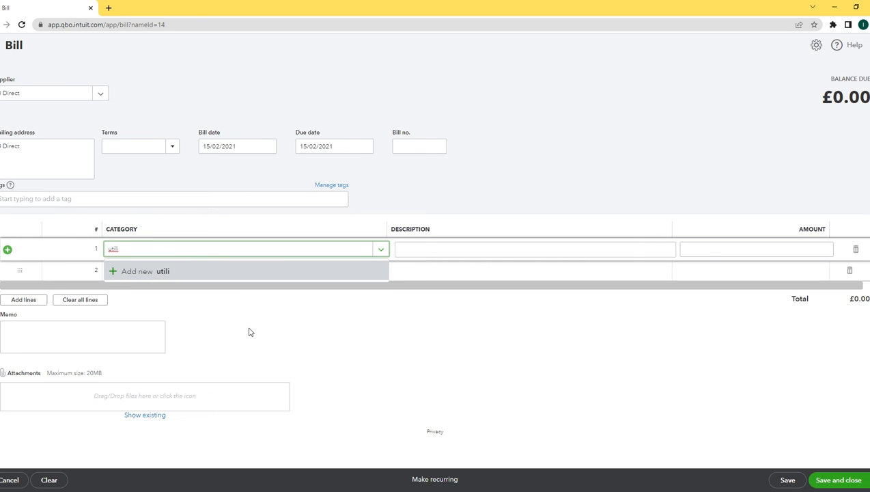
click(123, 272)
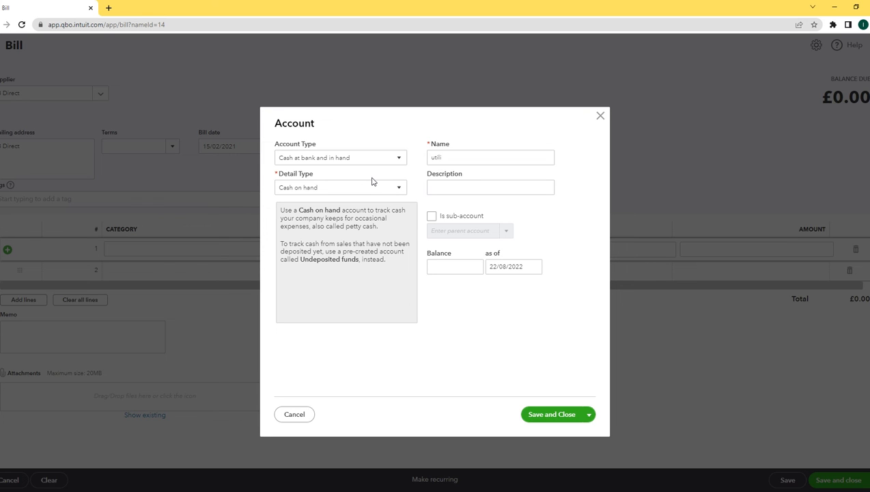
Save a new Expenses account 'B Direct', detail type Utilities, description 'Electricity Services'
click(380, 159)
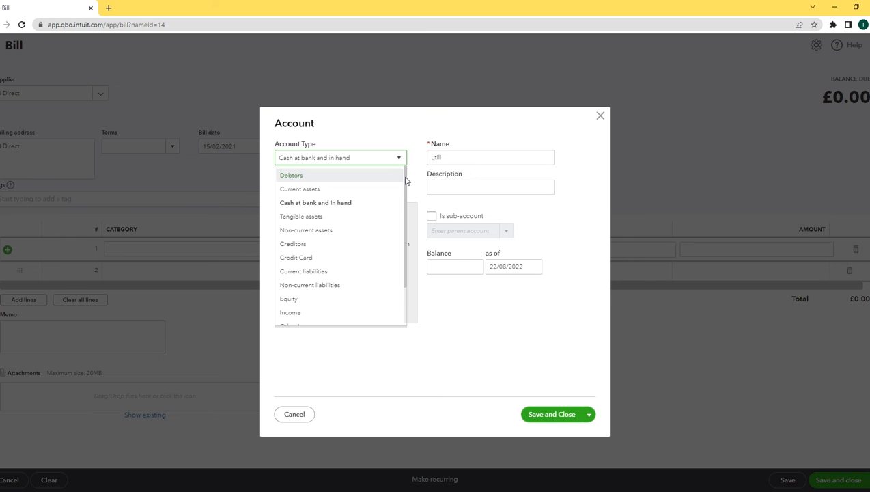
scroll(404, 205, down, 2)
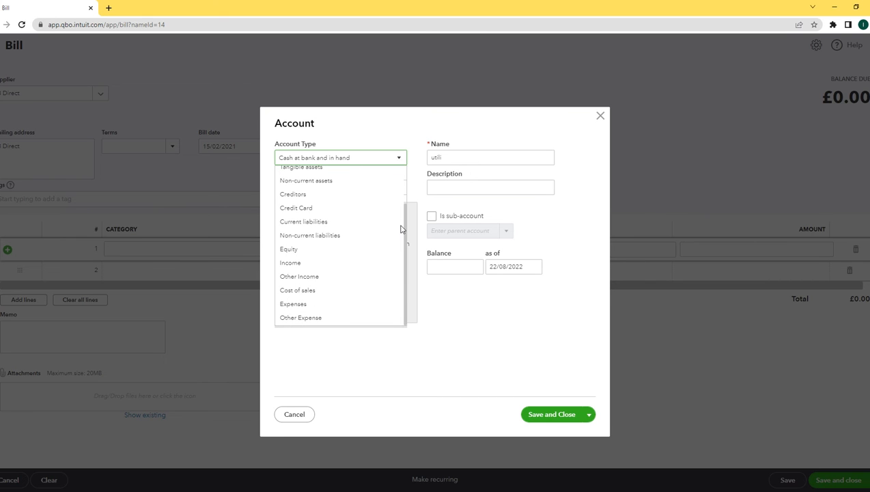
click(334, 303)
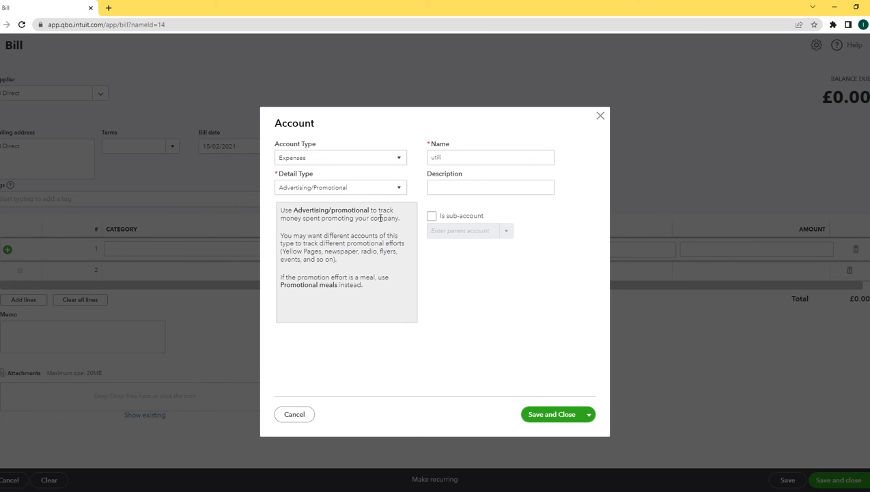
click(400, 190)
scroll(403, 220, down, 4)
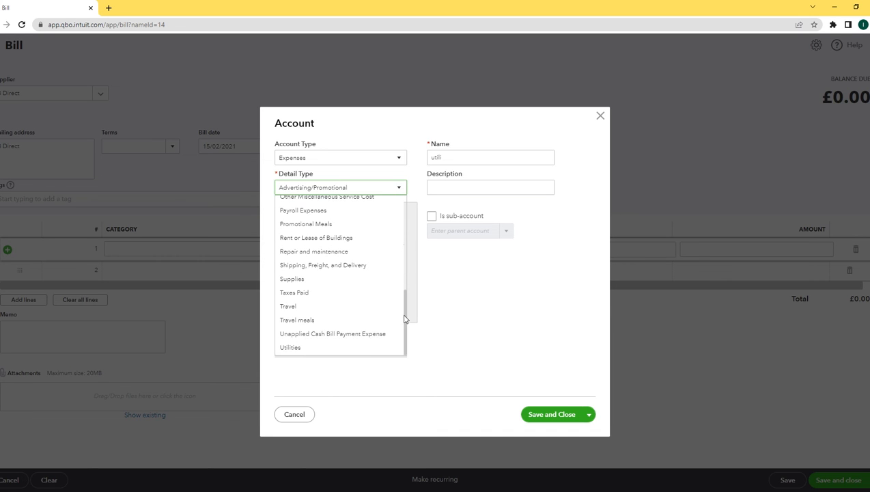
click(326, 348)
click(457, 164)
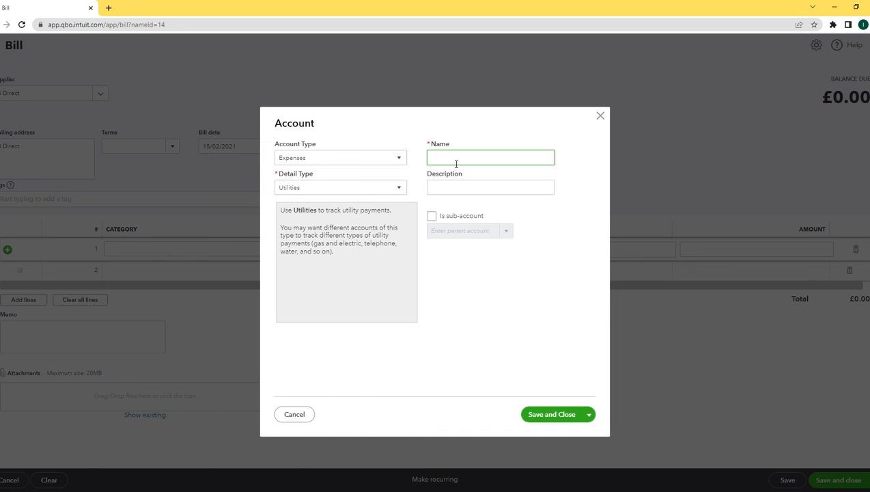
text(B Direct)
click(486, 195)
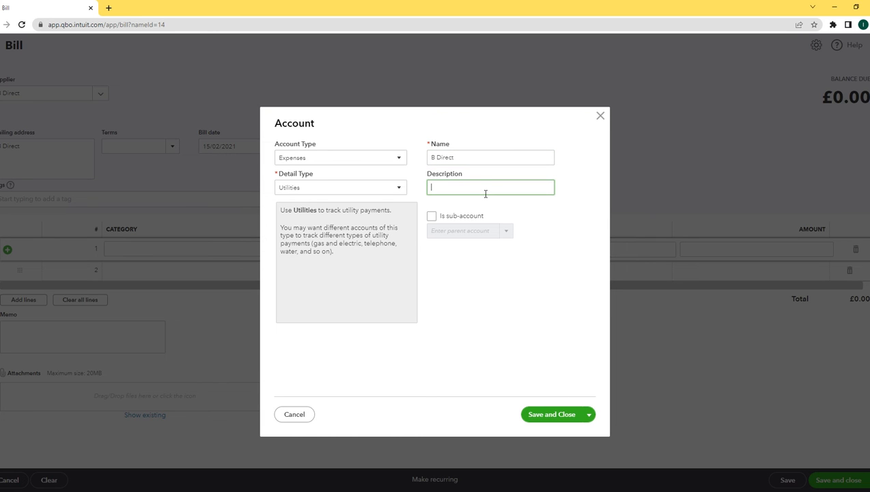
text(Electricity Services)
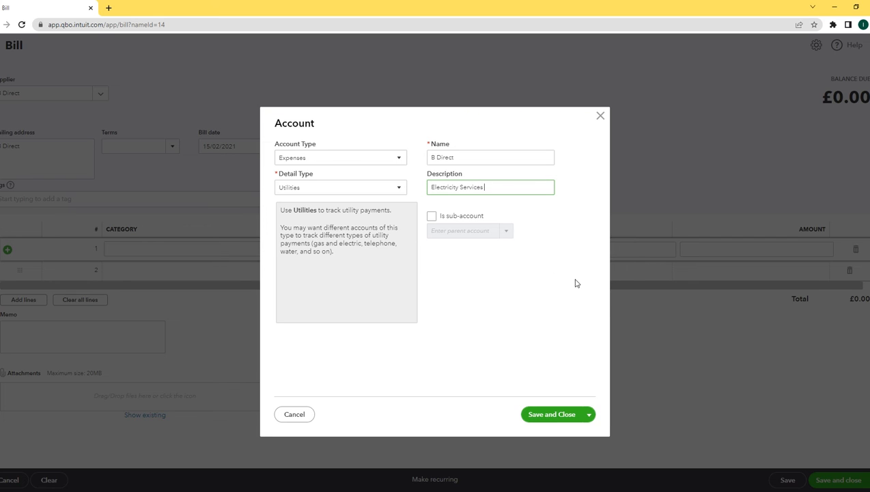
click(561, 417)
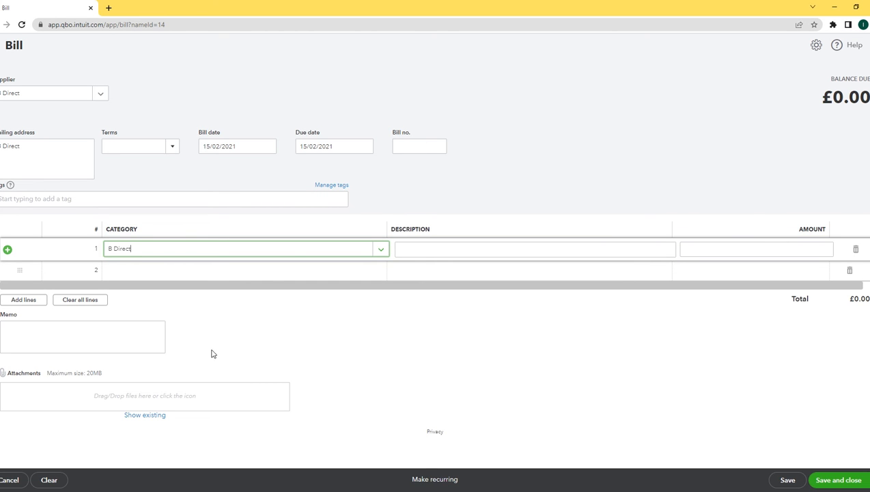
Enter 'Electricity Services' for 7.00 on B Direct's bill line and save the bill
click(492, 252)
text(Ele)
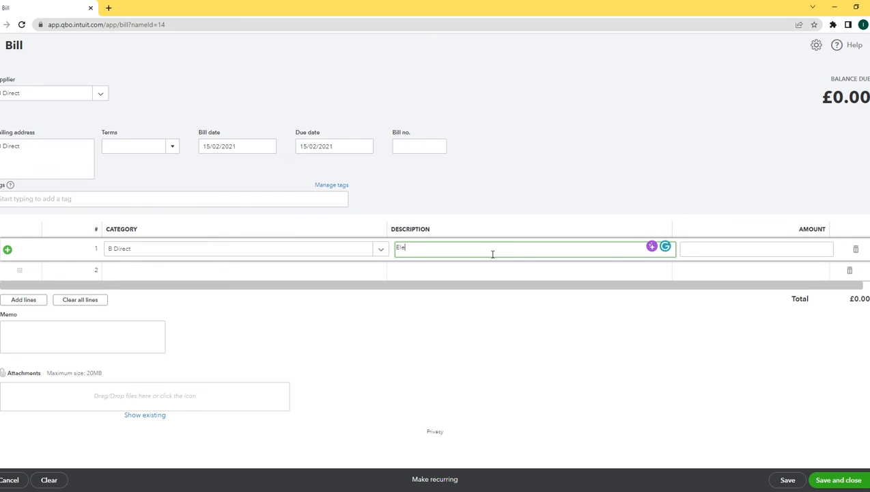
text(ctricity Services)
click(799, 252)
text(7.00)
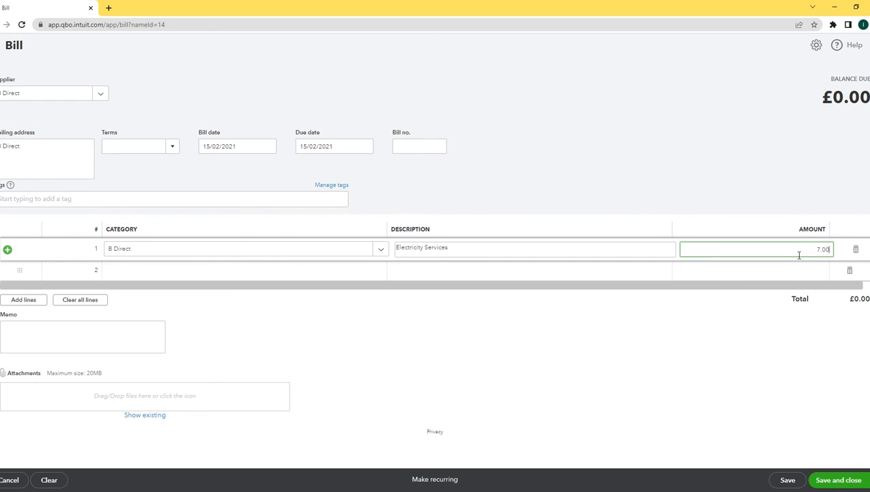
key(Tab)
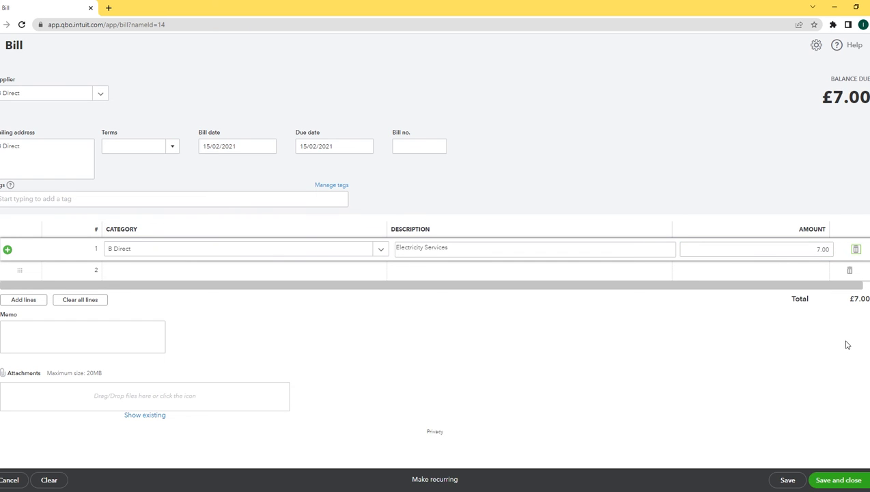
click(839, 481)
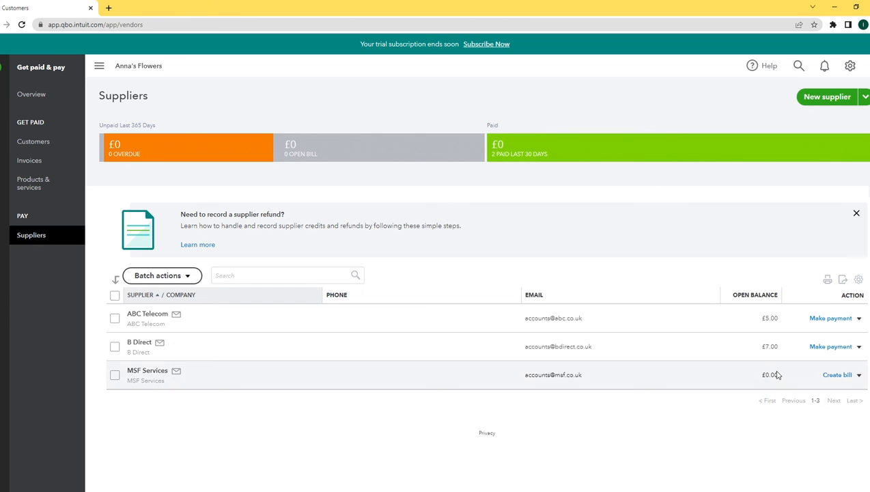
click(840, 321)
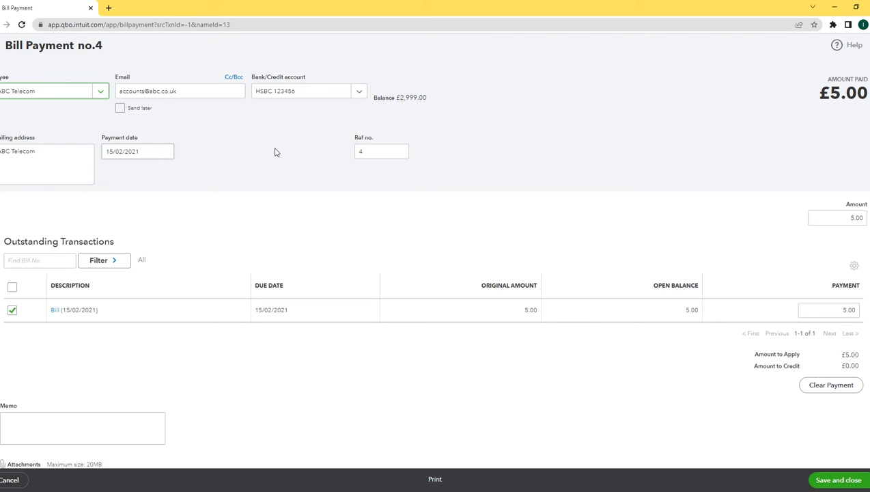
Switch the payment account to Cash Account and save ABC Telecom's £5.00 payment
click(360, 92)
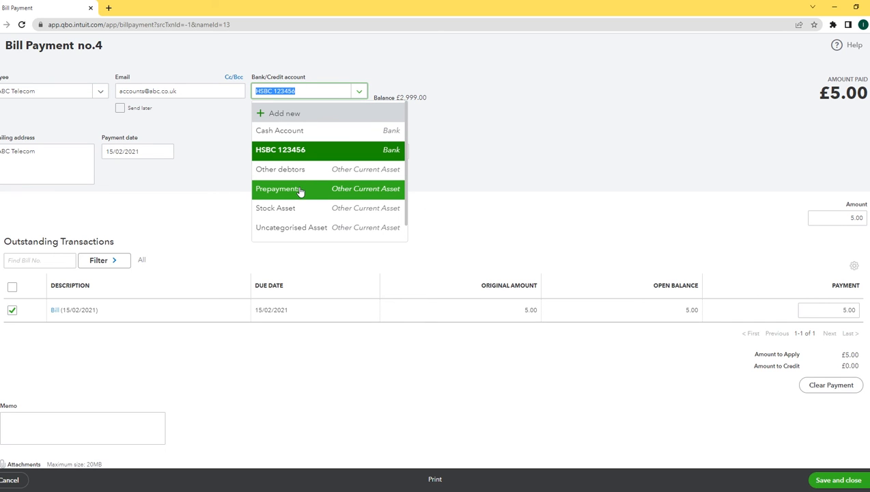
click(282, 132)
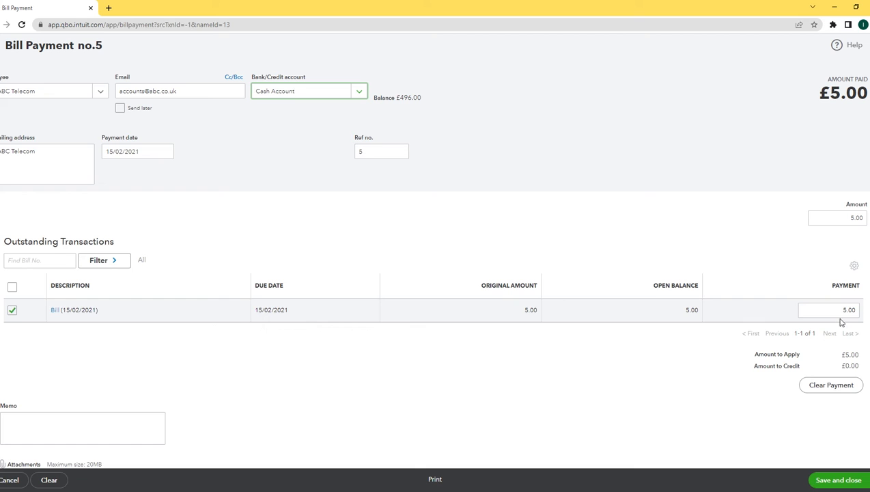
scroll(821, 243, down, 1)
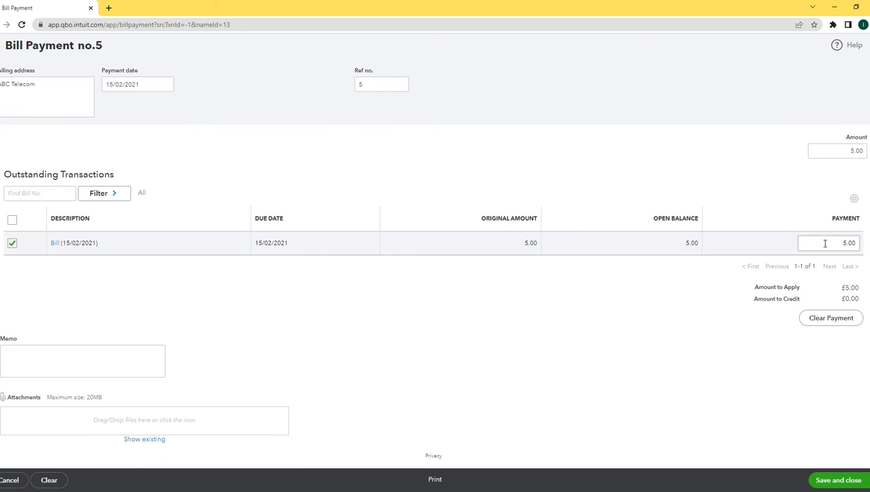
click(839, 481)
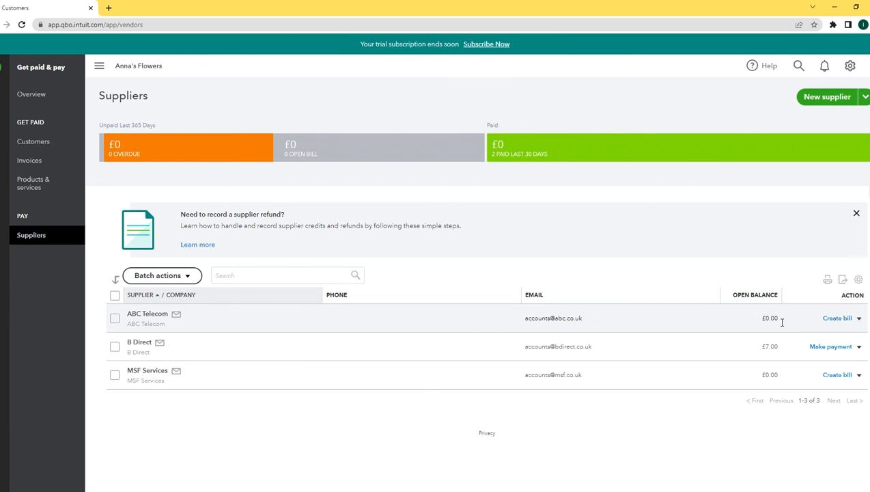
Make B Direct's £7.00 payment from the HSBC account and save it
click(833, 347)
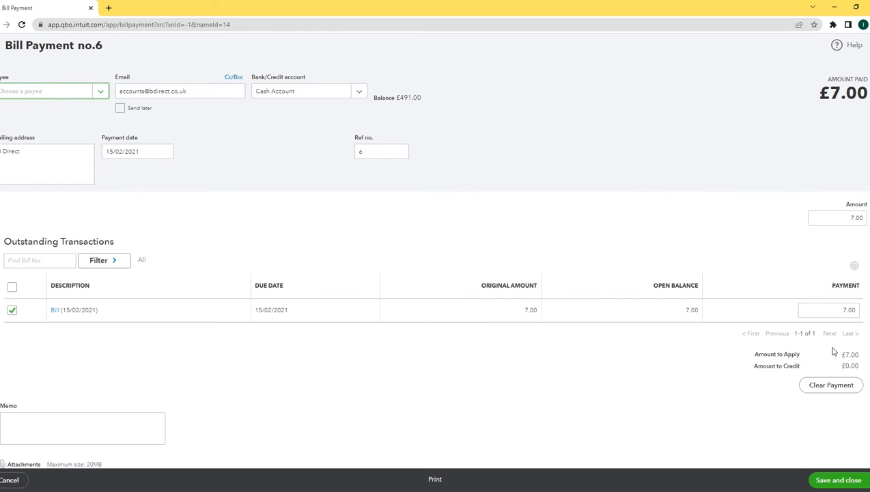
click(359, 92)
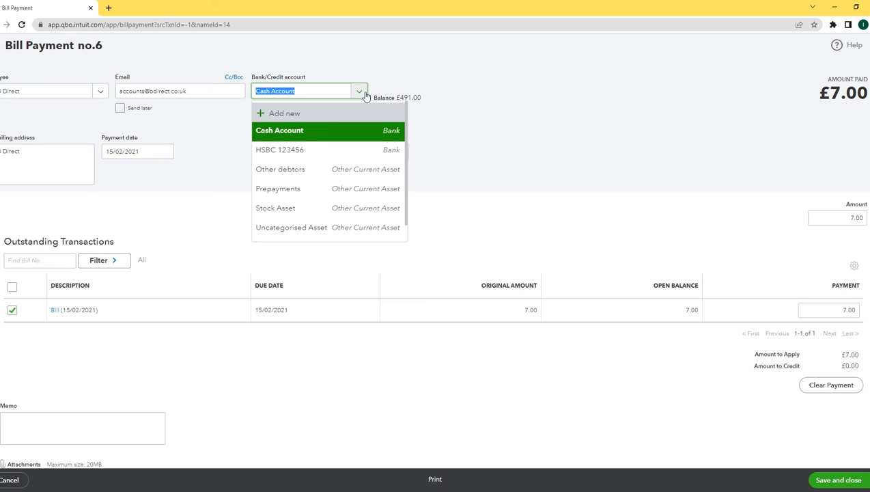
click(293, 150)
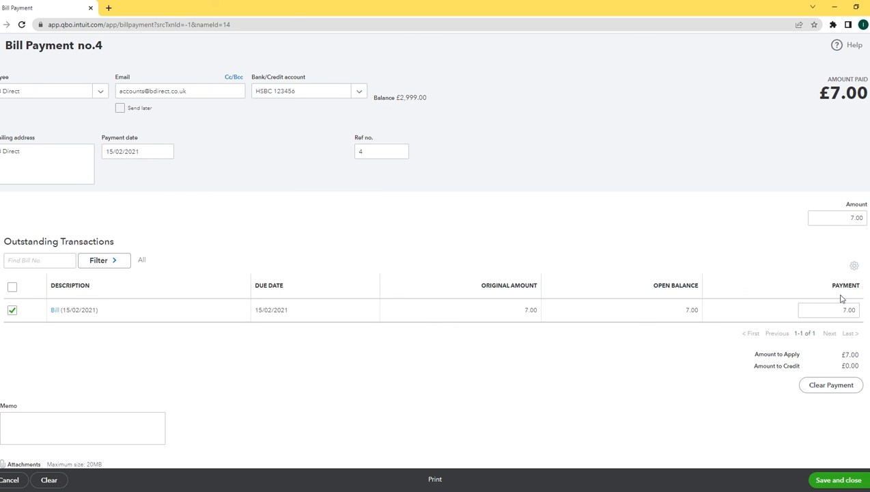
scroll(435, 273, down, 2)
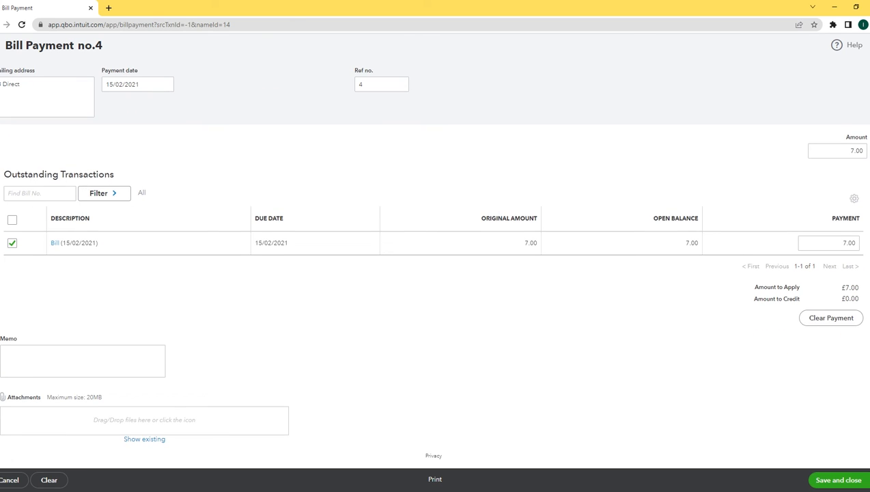
click(841, 480)
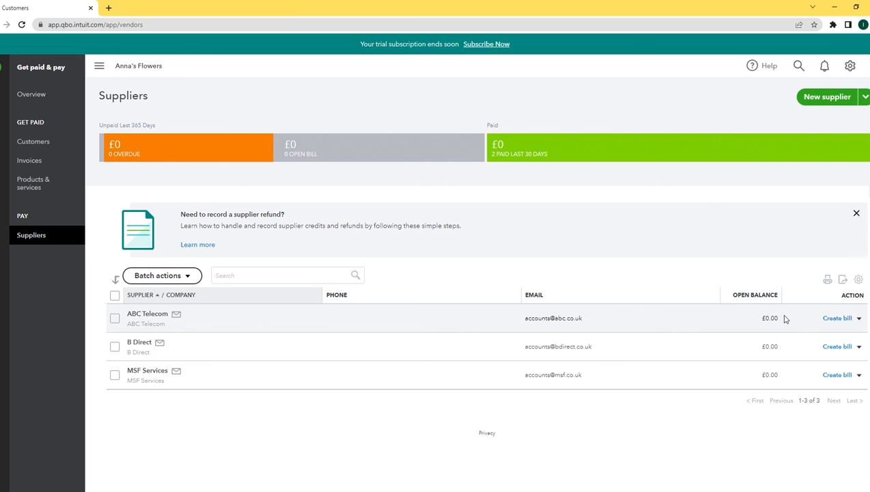
View the Cash Account register, then the HSBC register, and return to the homepage
click(2, 71)
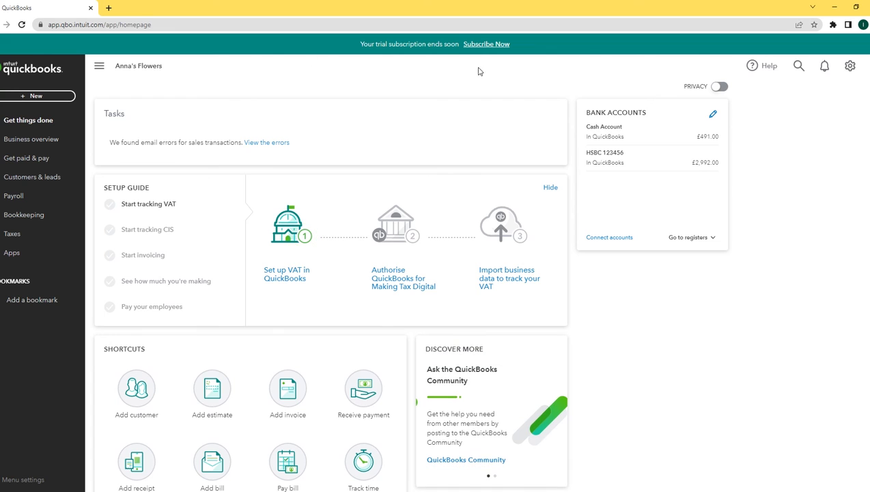
click(628, 131)
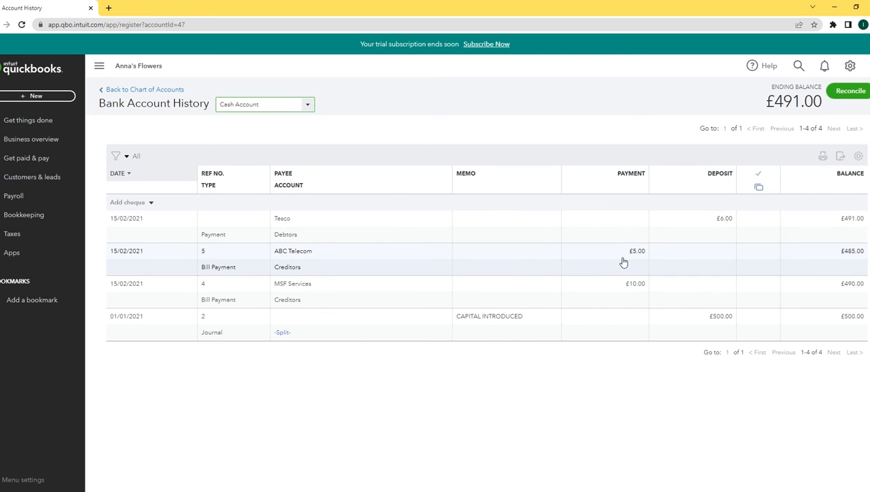
click(308, 106)
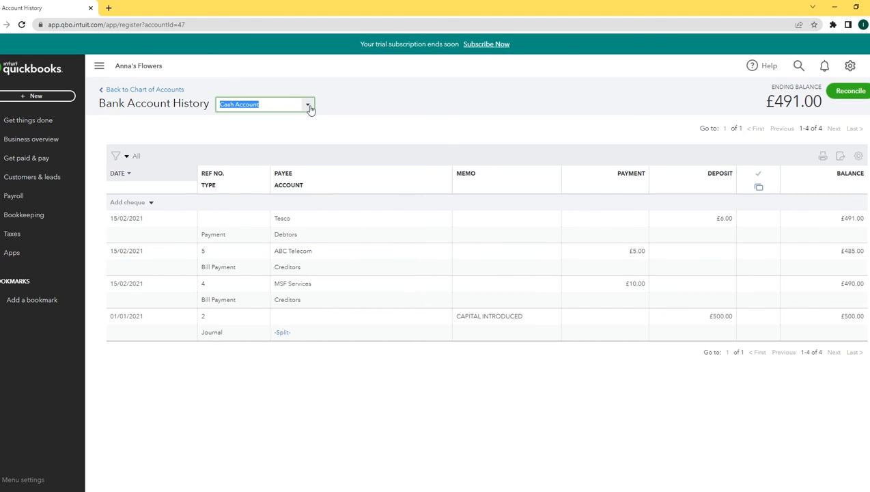
click(263, 140)
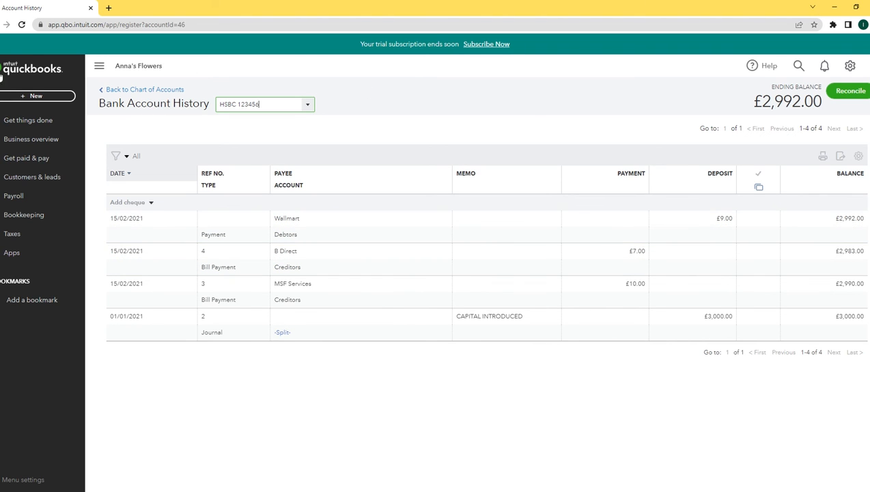
click(8, 71)
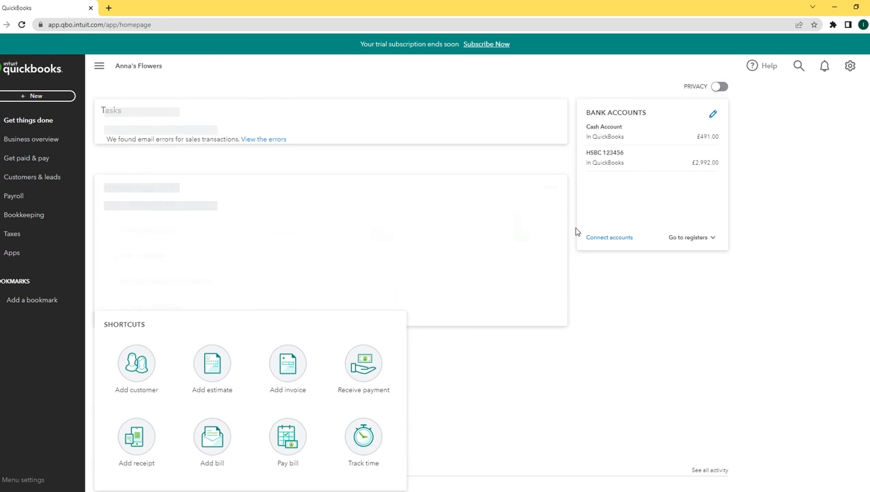
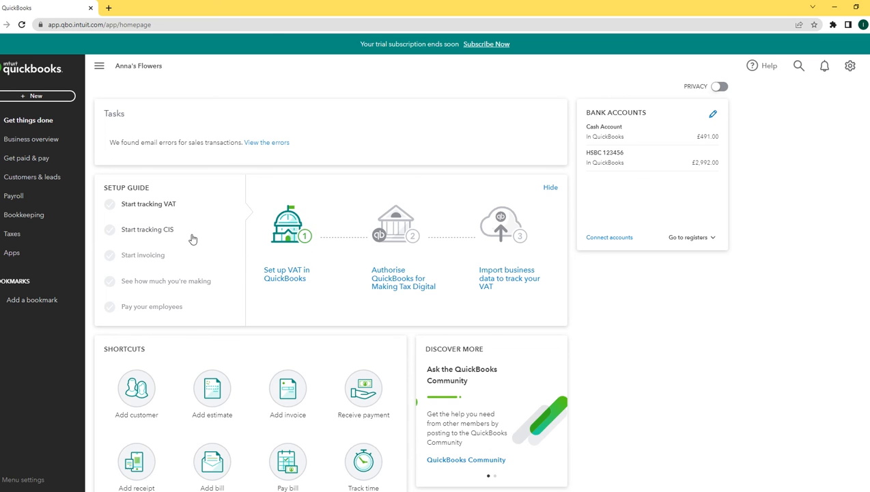
Go to Suppliers under Get paid & pay to list the three suppliers
click(39, 160)
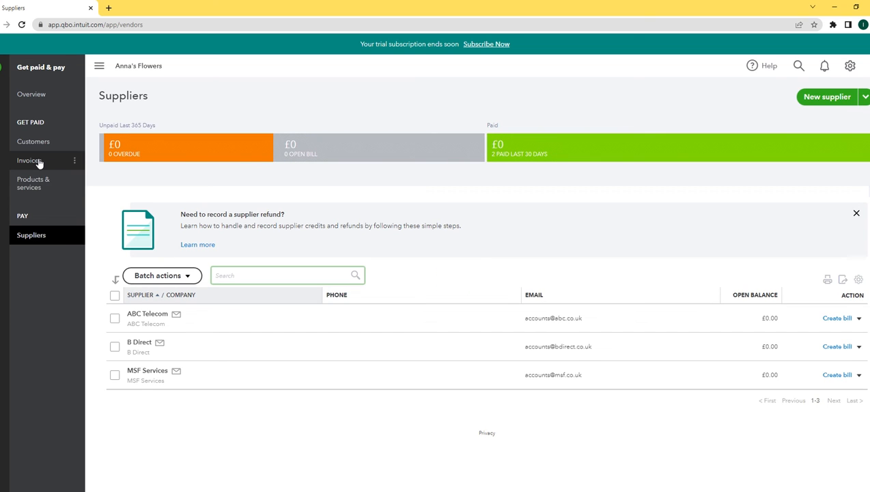
click(37, 237)
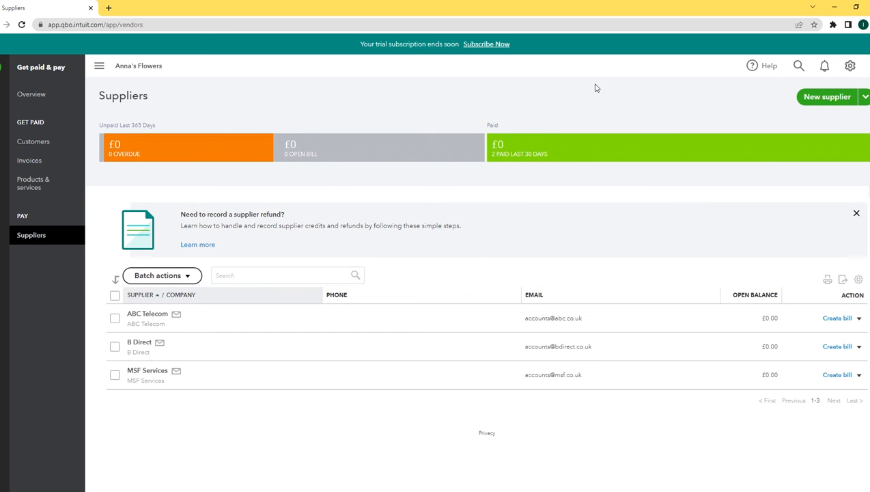
Create supplier TT Limited with its accounts e-mail and a 0.00 opening balance dated 30/04/2021
click(831, 99)
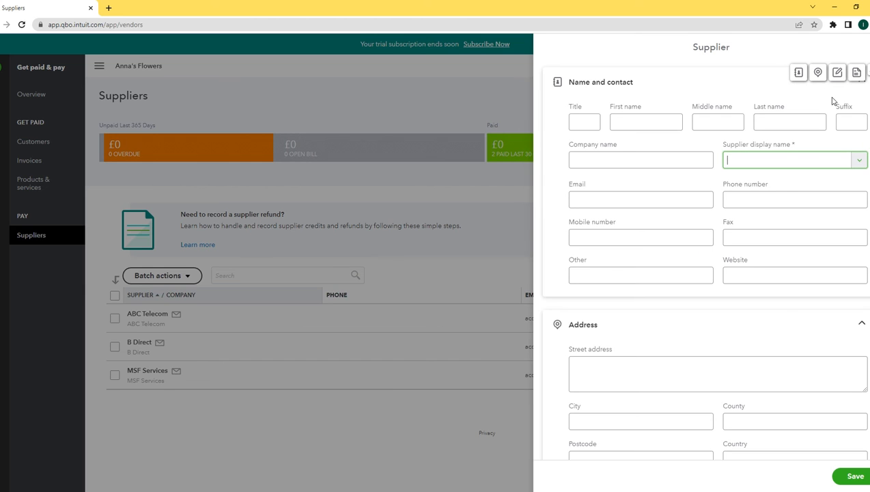
click(621, 163)
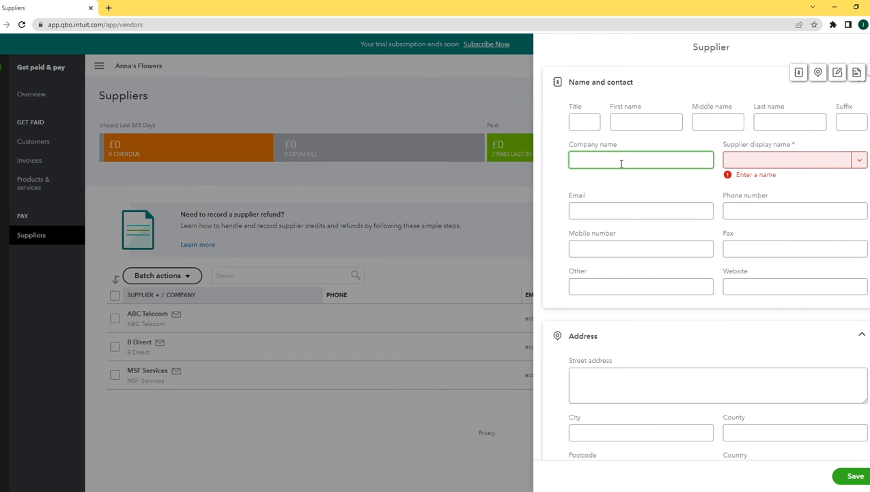
text(TT)
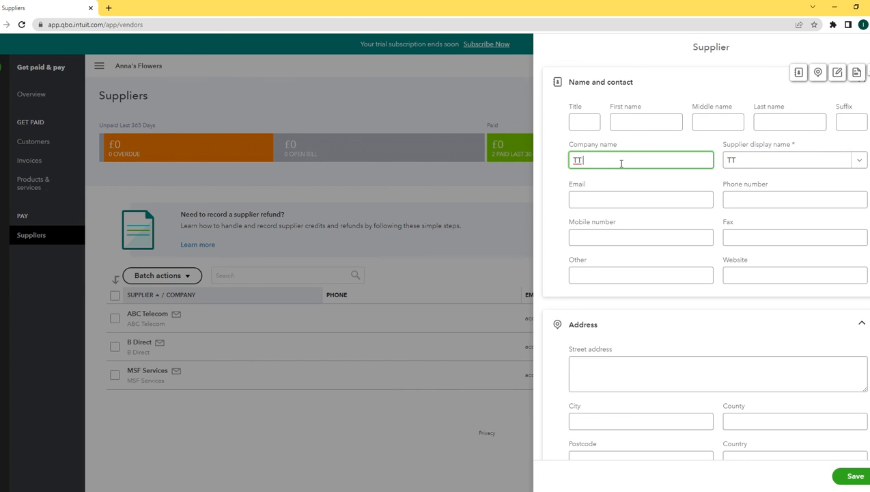
text( Limited)
click(605, 204)
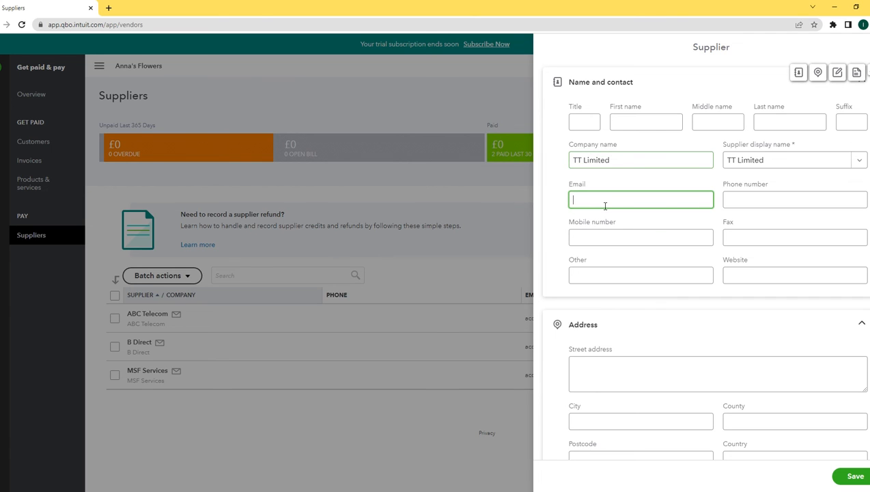
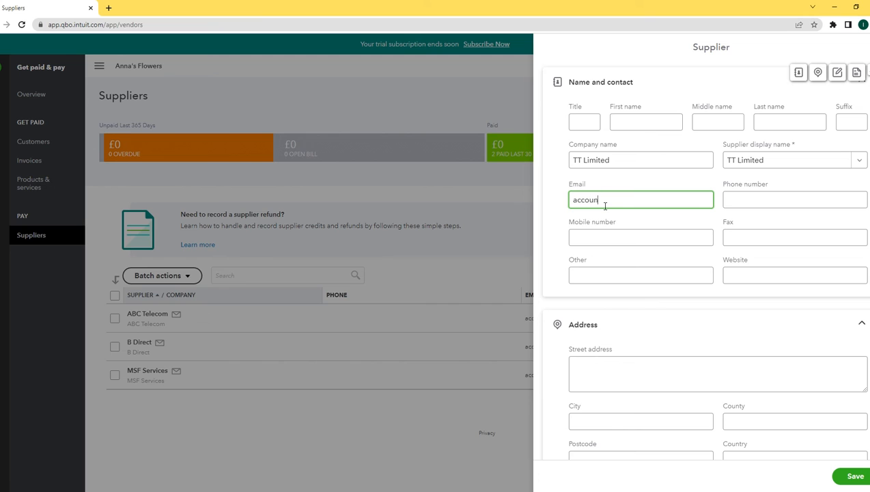
scroll(713, 412, down, 10)
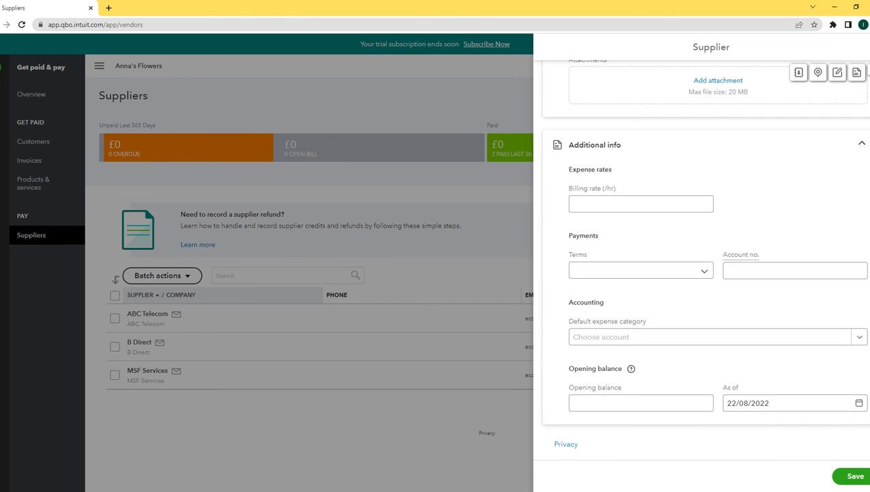
click(651, 412)
text(0.00)
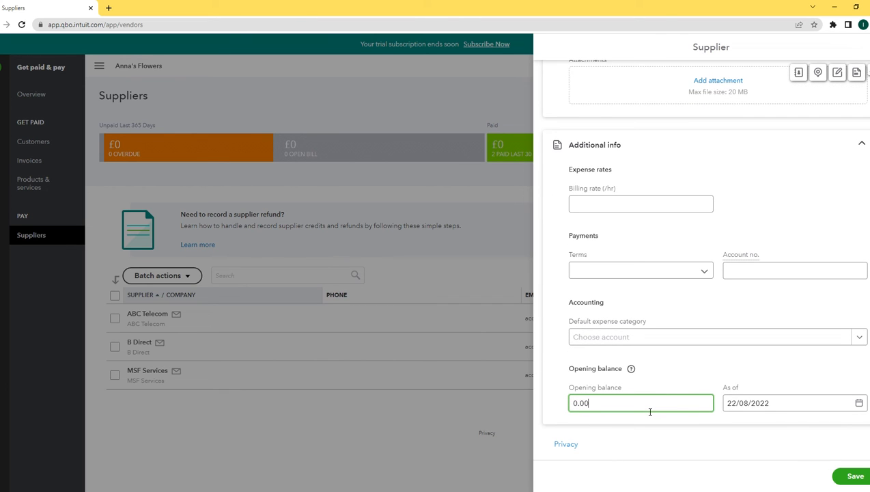
key(Tab)
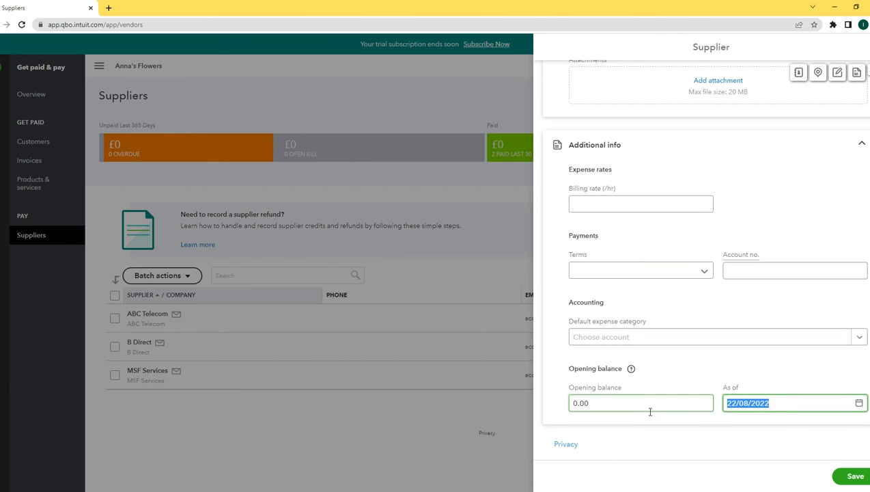
text(30/04/202)
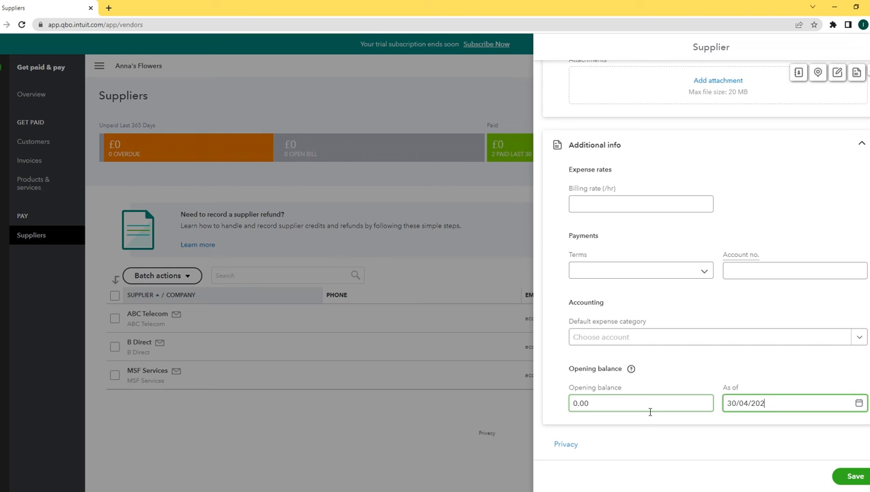
text(1)
click(853, 478)
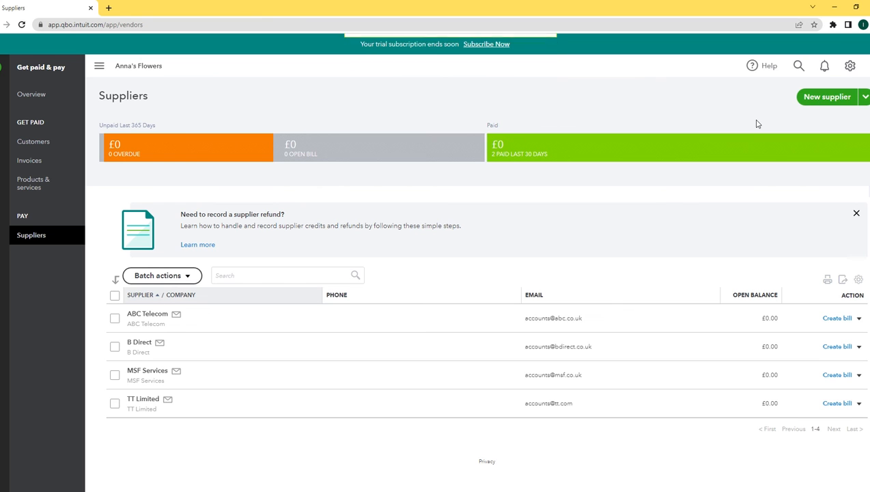
Create supplier LKT Limited with its accounts e-mail and a 0.00 opening balance dated 31/05/2021
click(828, 97)
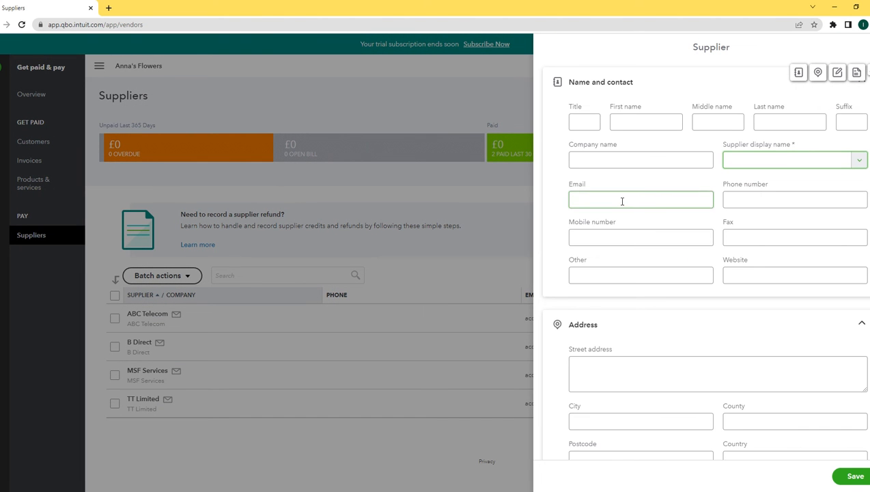
click(616, 162)
text(L)
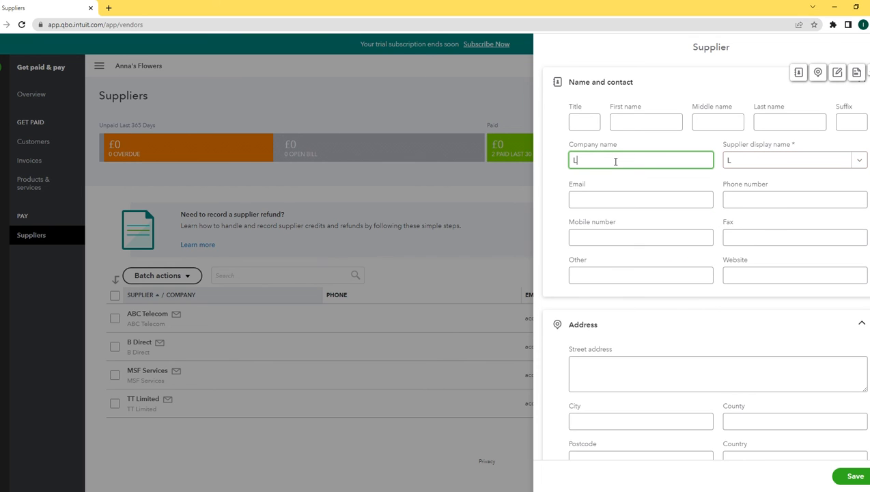
text(KT Limited)
click(605, 203)
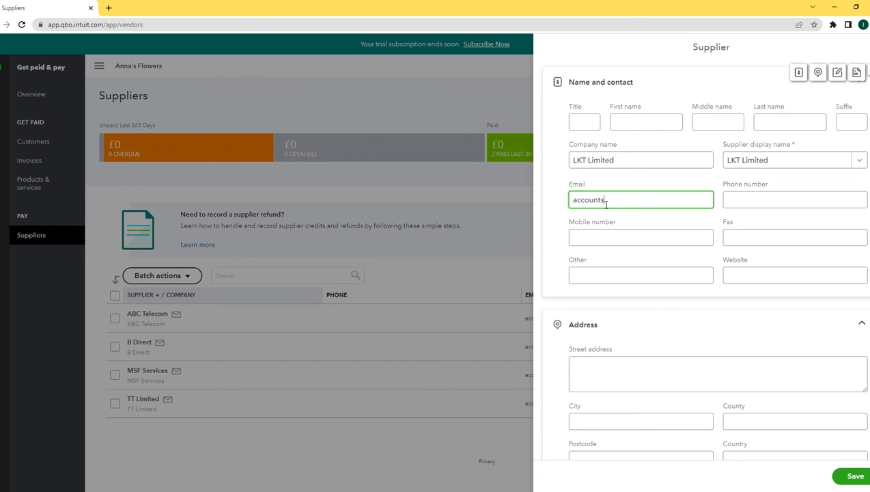
scroll(704, 274, down, 10)
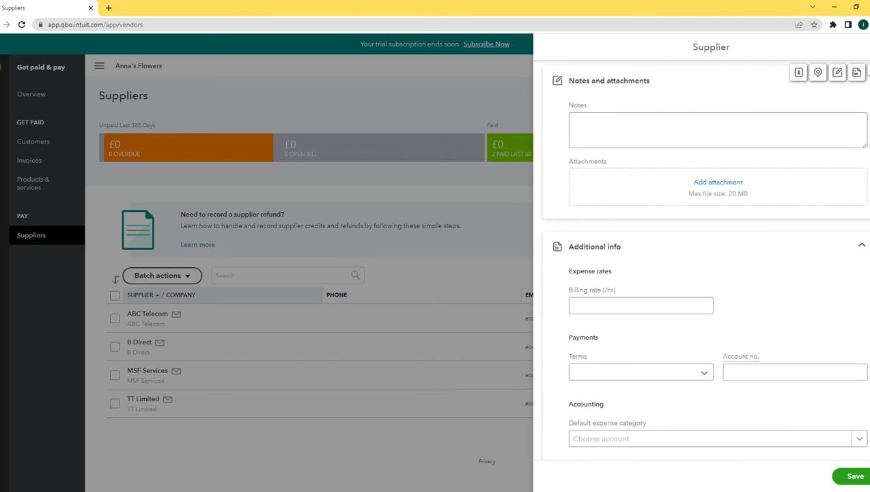
click(616, 409)
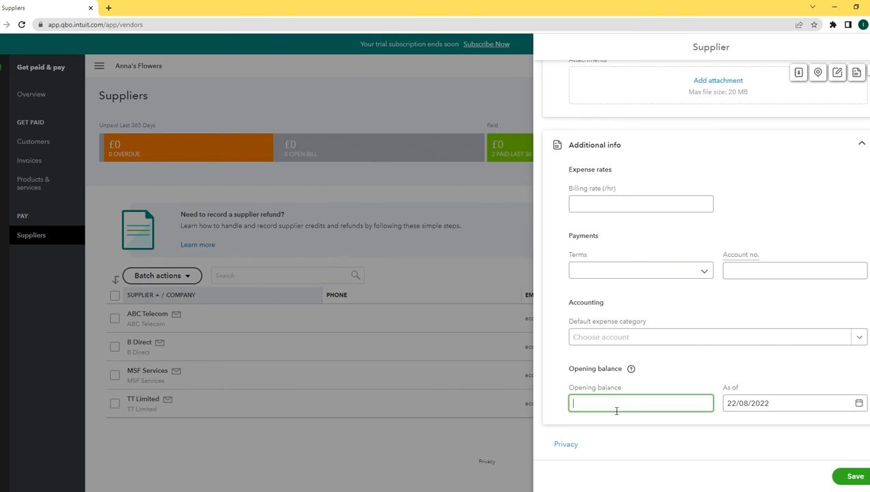
text(0.00)
key(Tab)
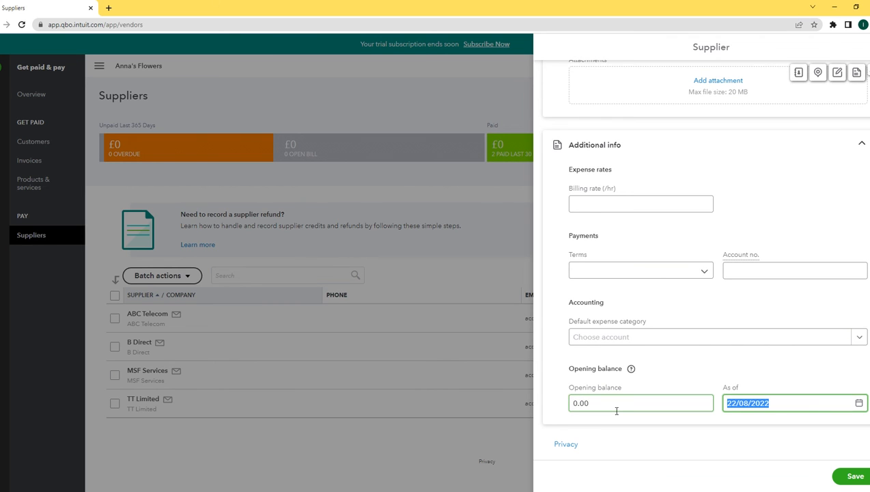
text(31/05/)
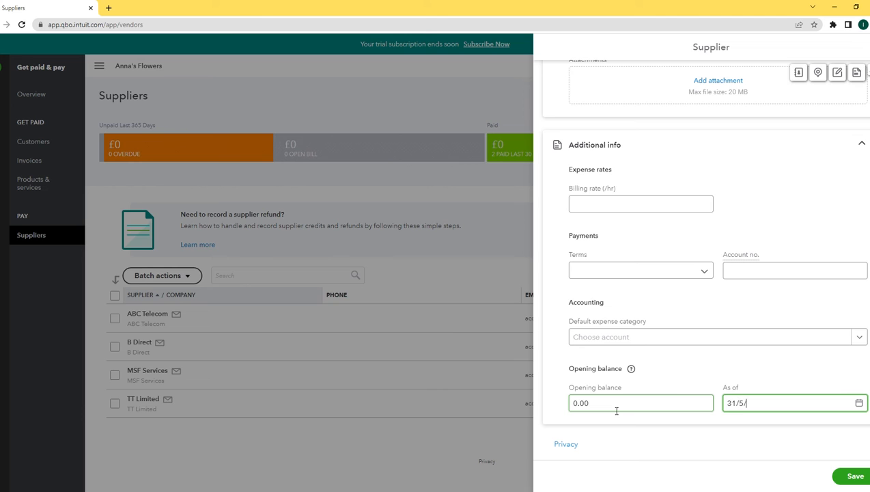
text(2021)
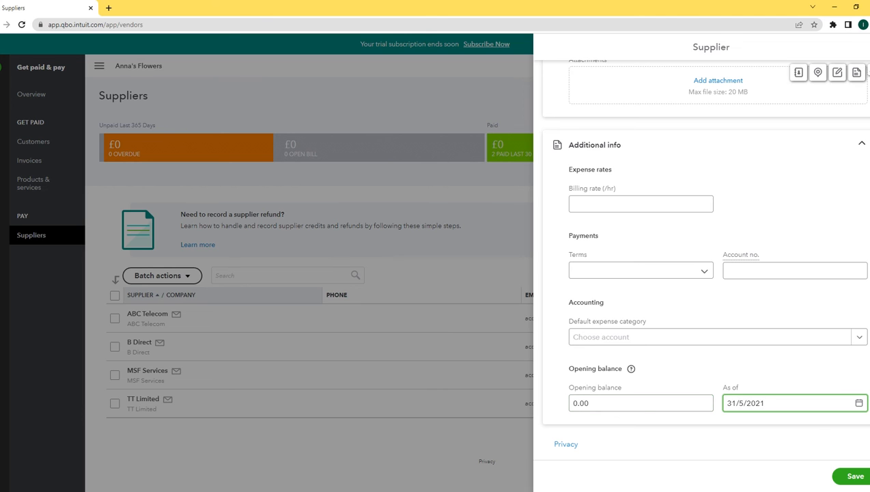
click(859, 476)
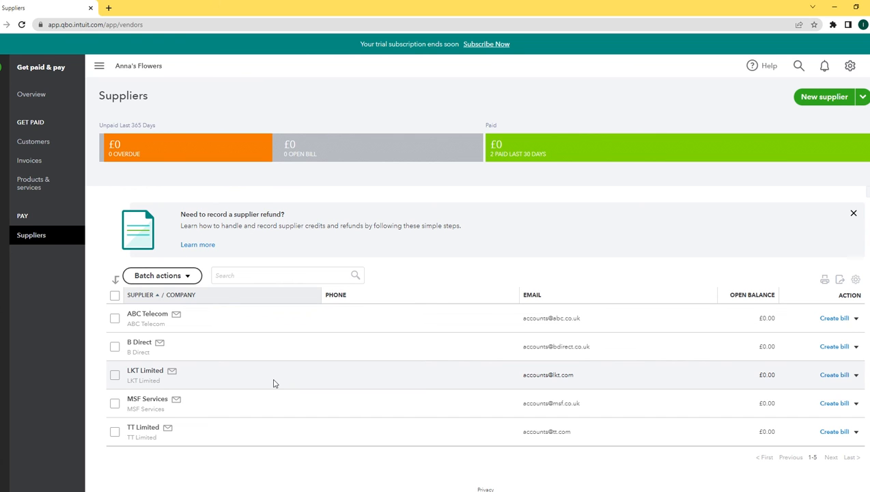
Save a £250.00 LKT Limited bill for 'New laptop for business' under Computer equipment cost brought forward
click(836, 376)
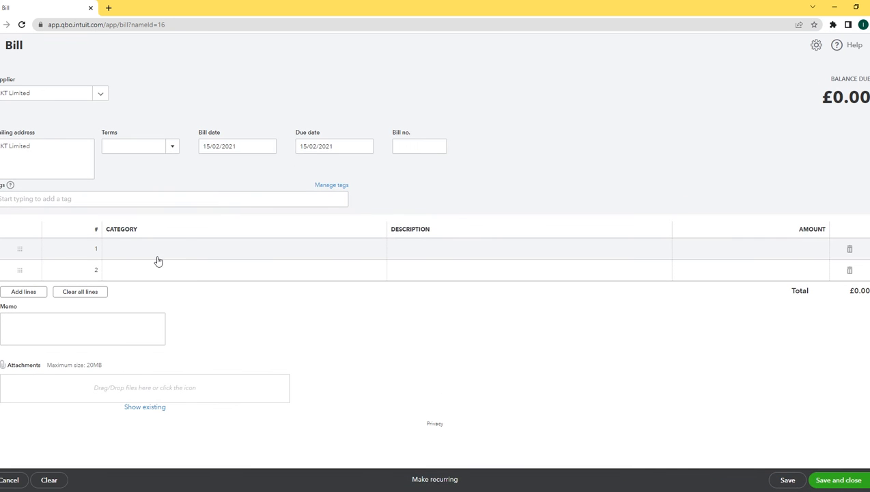
click(191, 248)
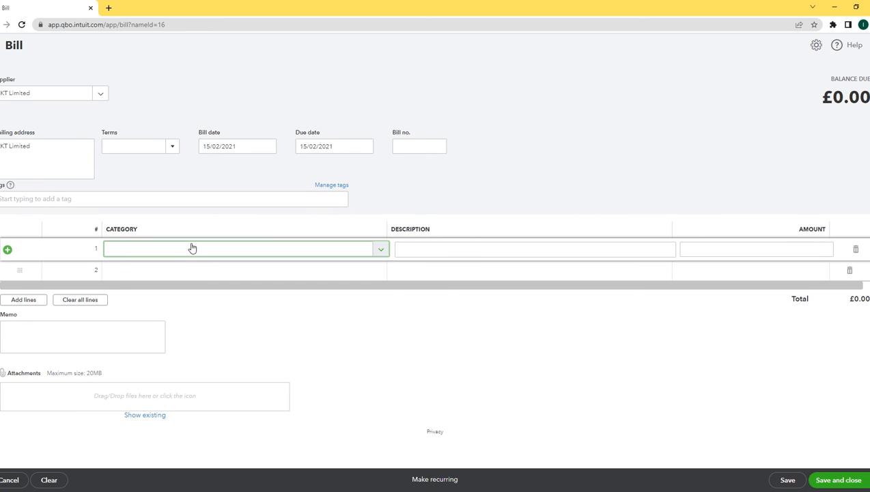
text(computer)
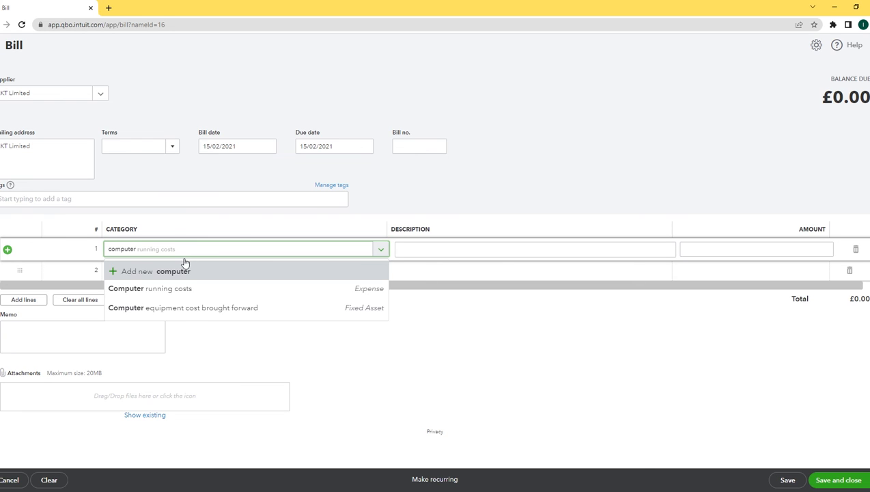
click(165, 308)
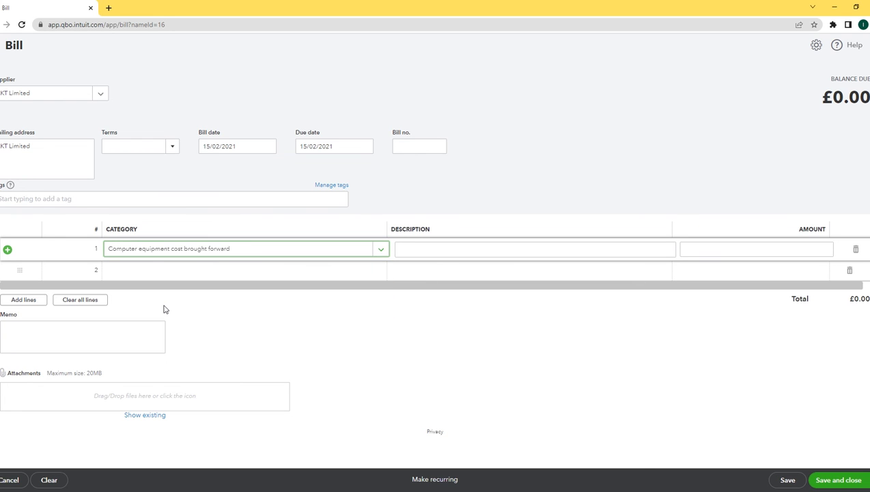
click(462, 252)
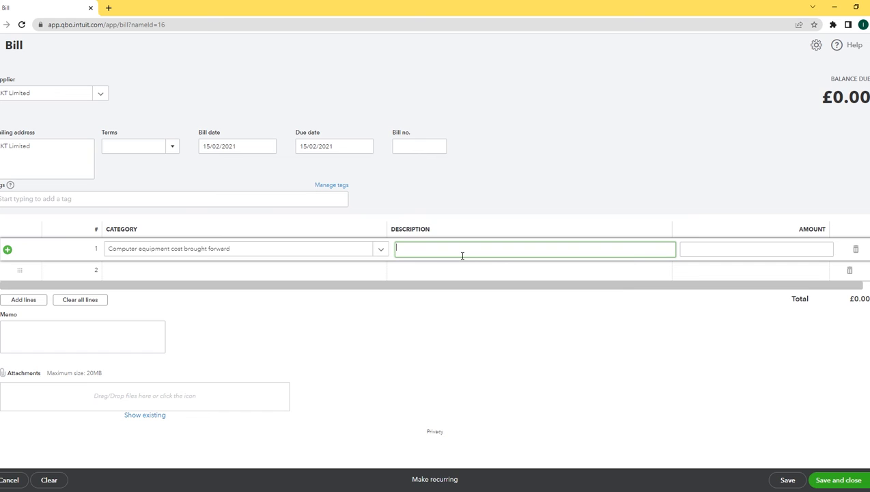
text(New laptop fo)
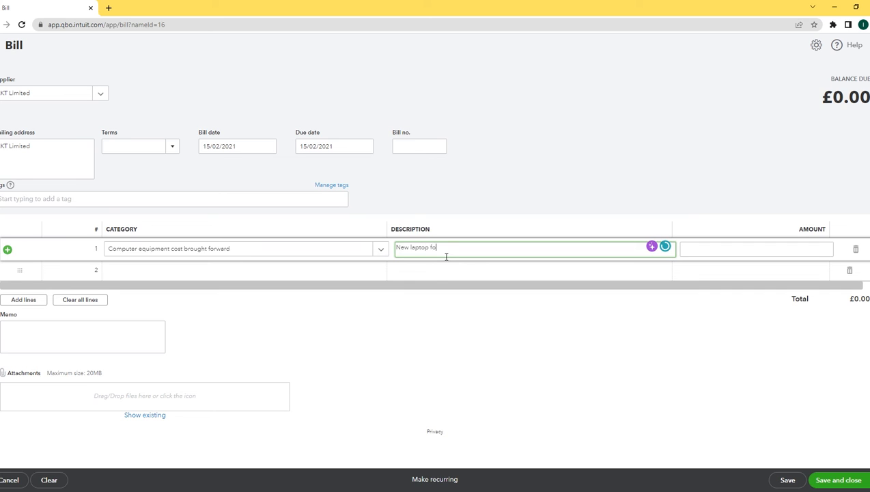
text(r business)
click(712, 257)
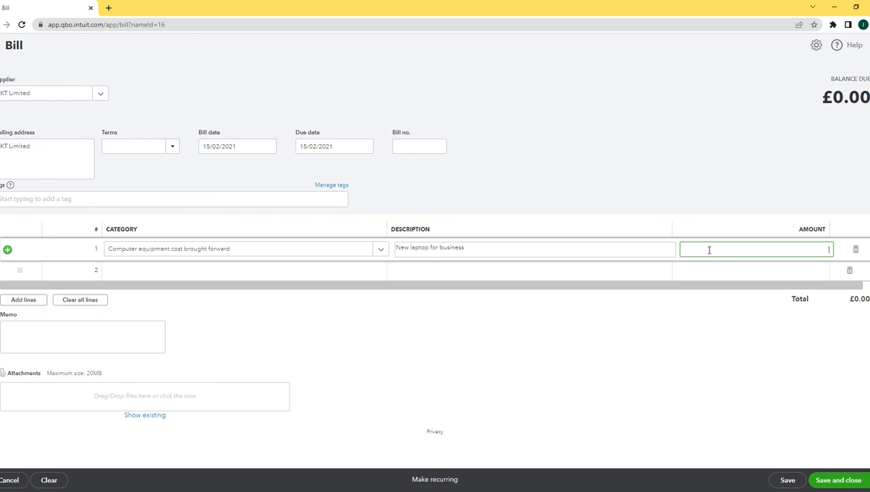
text(250.00)
key(Tab)
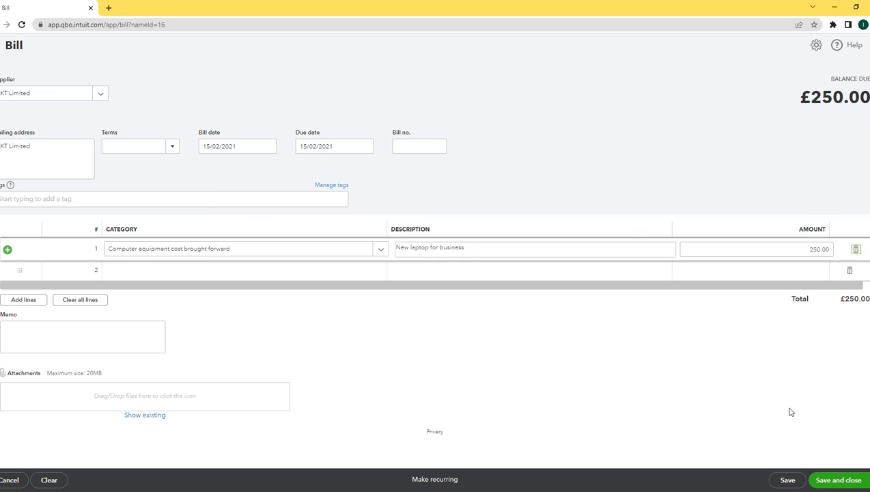
click(844, 480)
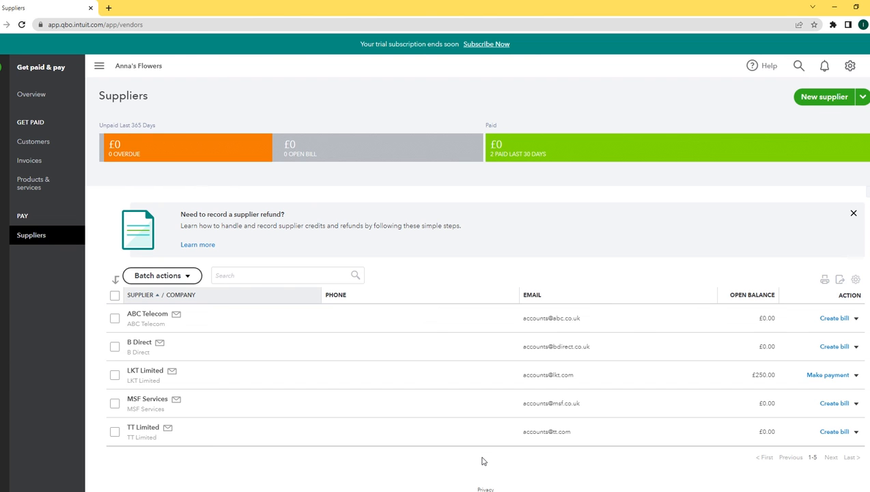
Start a TT Limited bill with a £300.00 'New table for laptop' office furniture fittings line
click(834, 433)
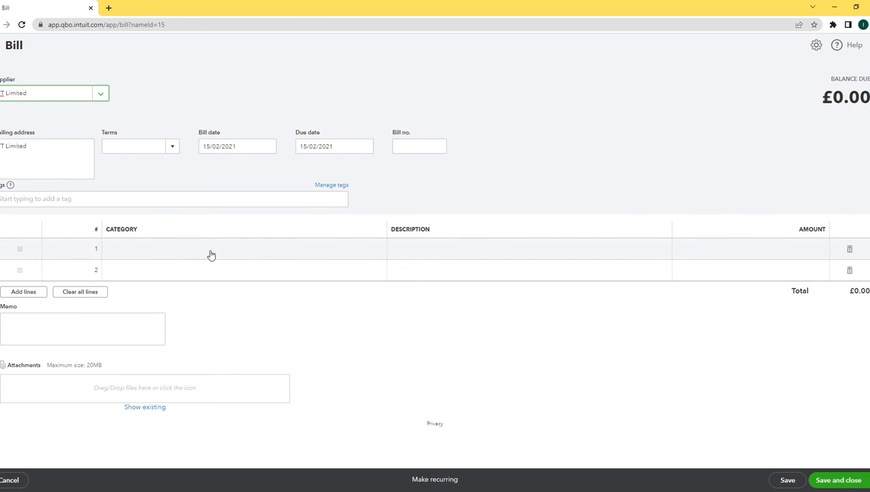
click(164, 247)
text(furni)
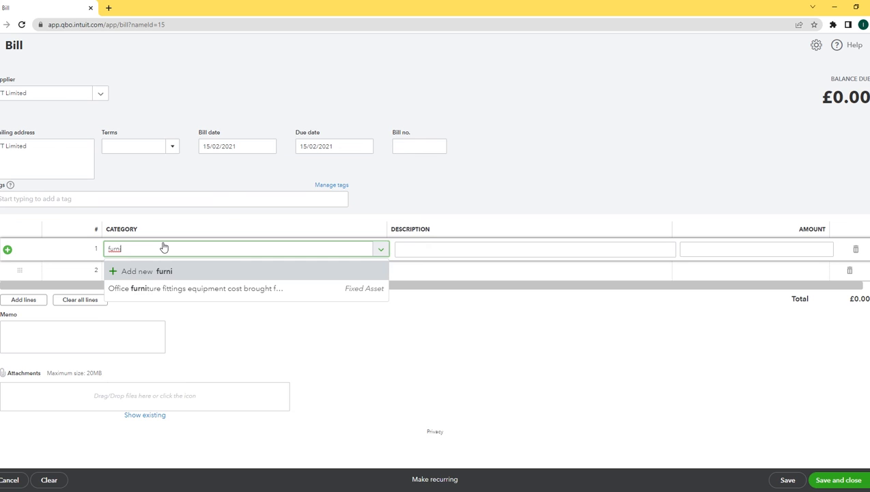
click(275, 287)
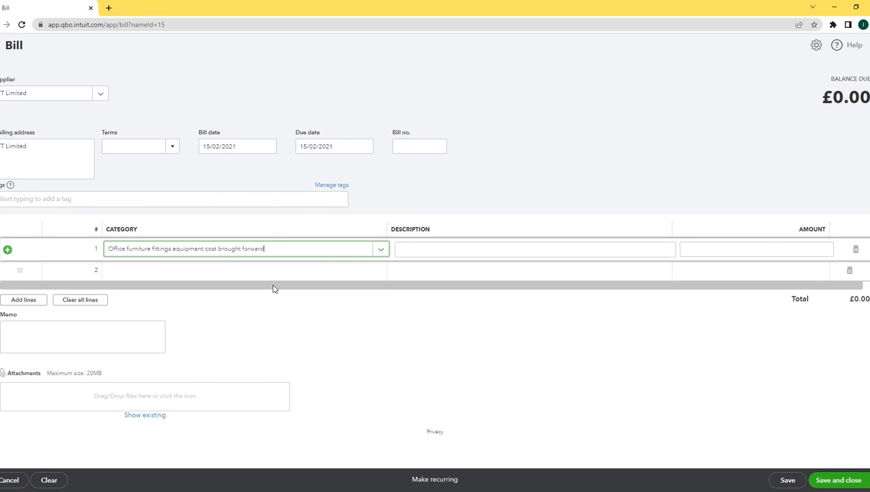
click(446, 254)
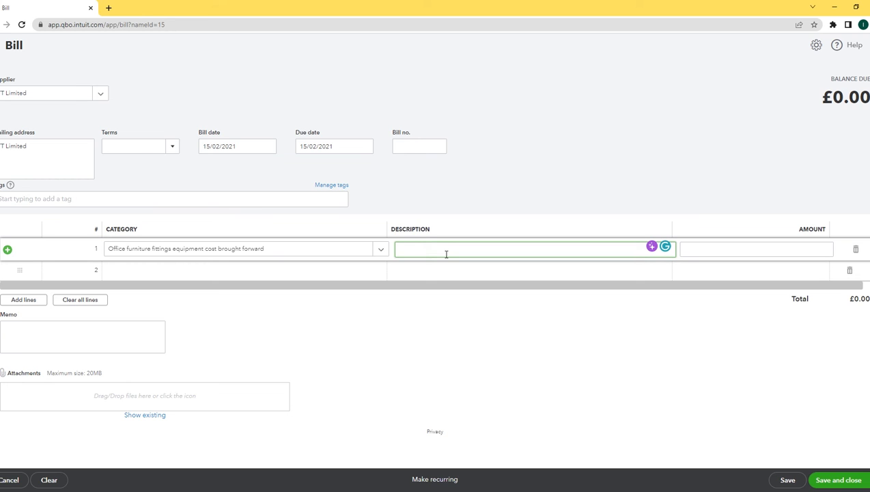
key(shift+Tab)
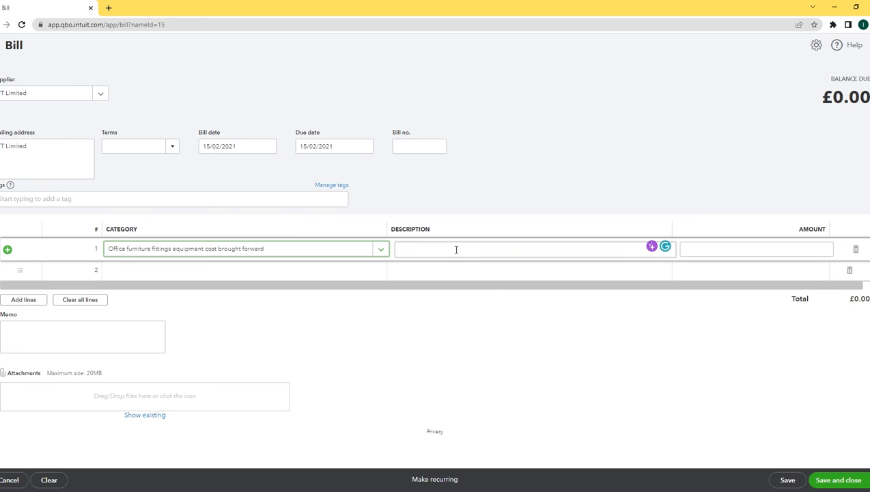
click(457, 251)
text(Ne)
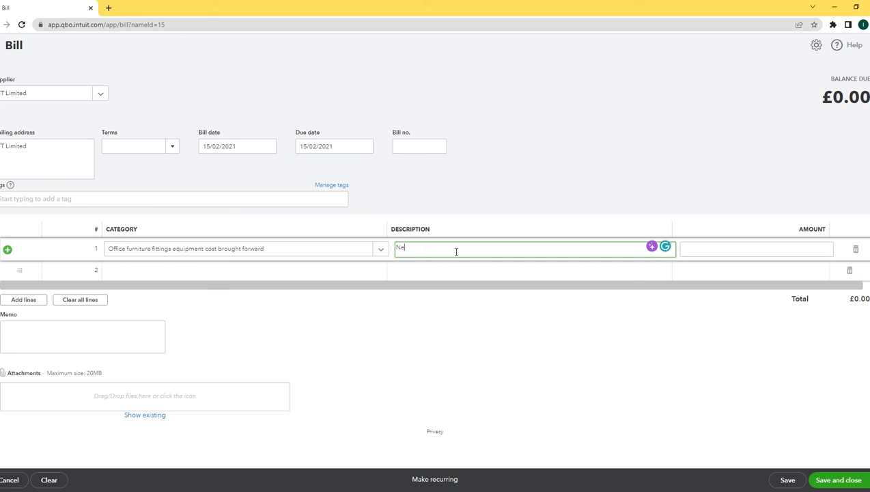
text(w table for laptop)
click(721, 256)
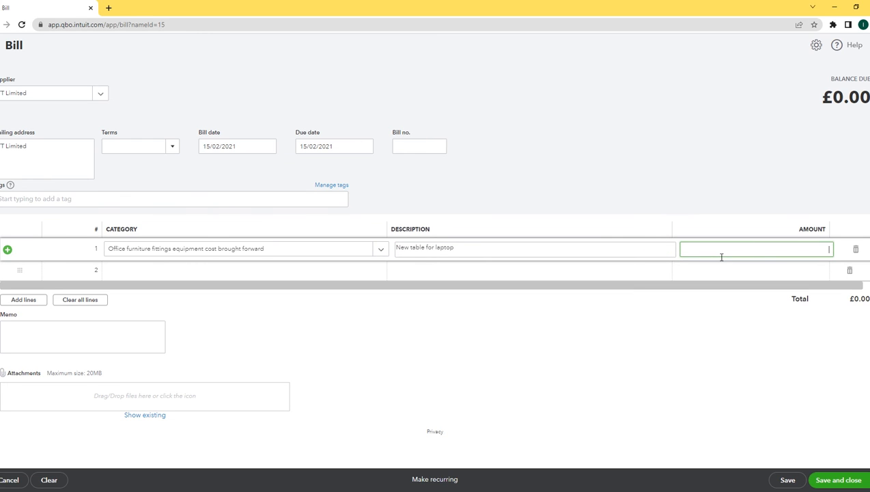
text(300.00)
key(Tab)
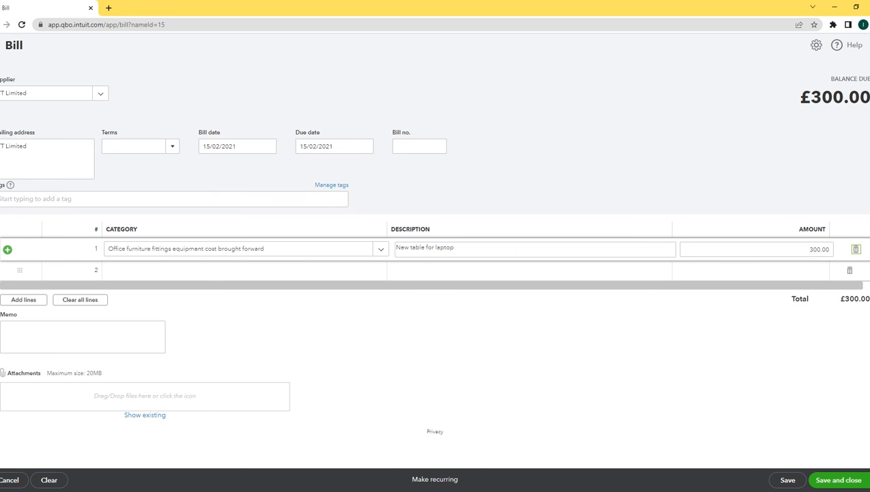
Save TT Limited's £300.00 bill and begin a payment for LKT Limited's bill
click(837, 480)
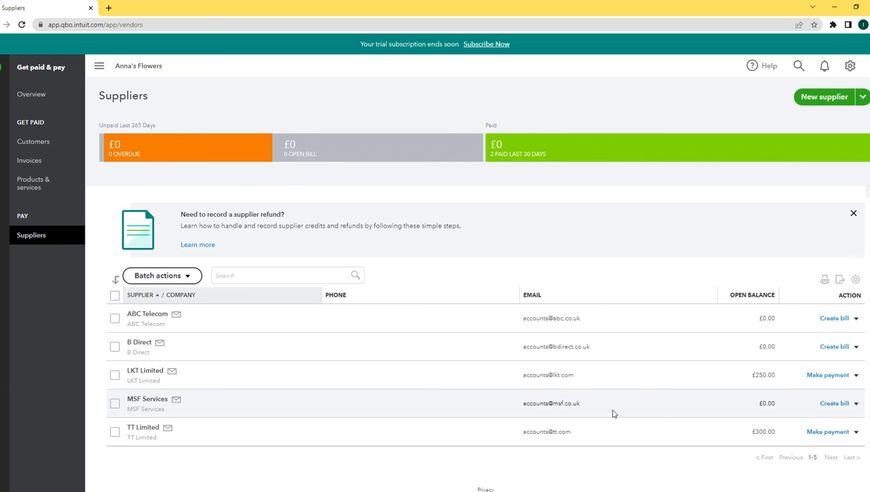
click(830, 375)
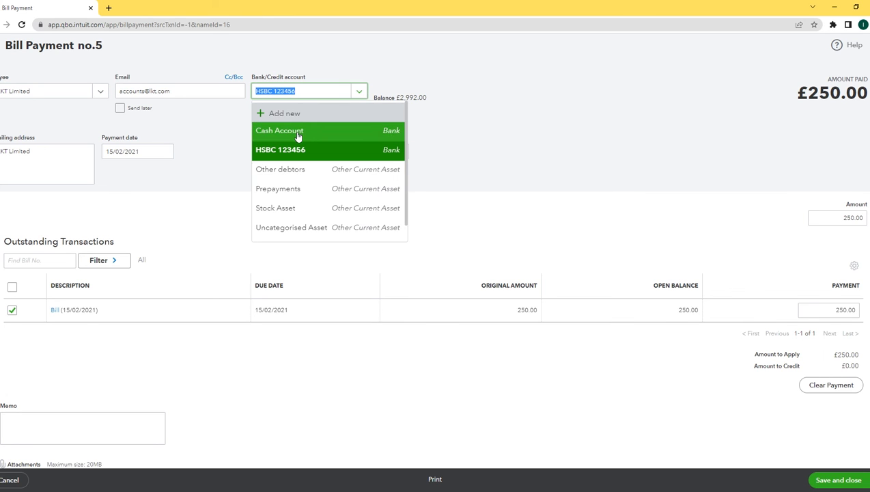
Pay LKT Limited's £250.00 bill from the Cash Account and save the payment
click(297, 134)
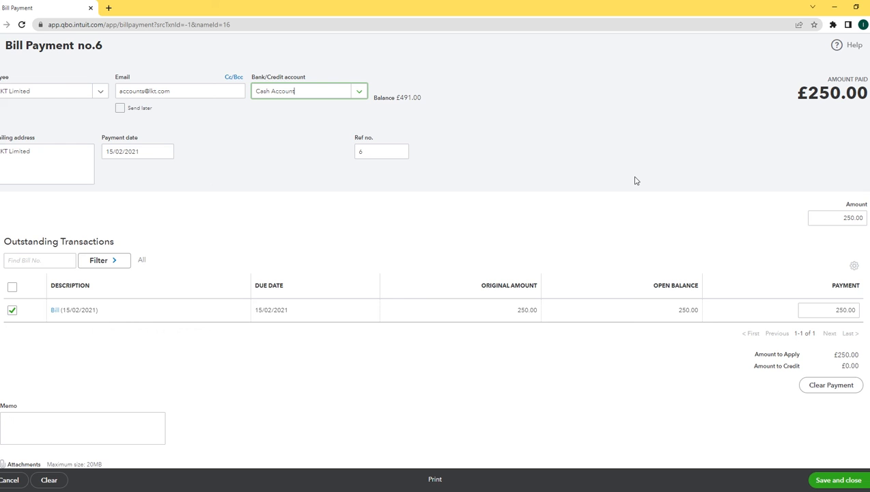
click(844, 481)
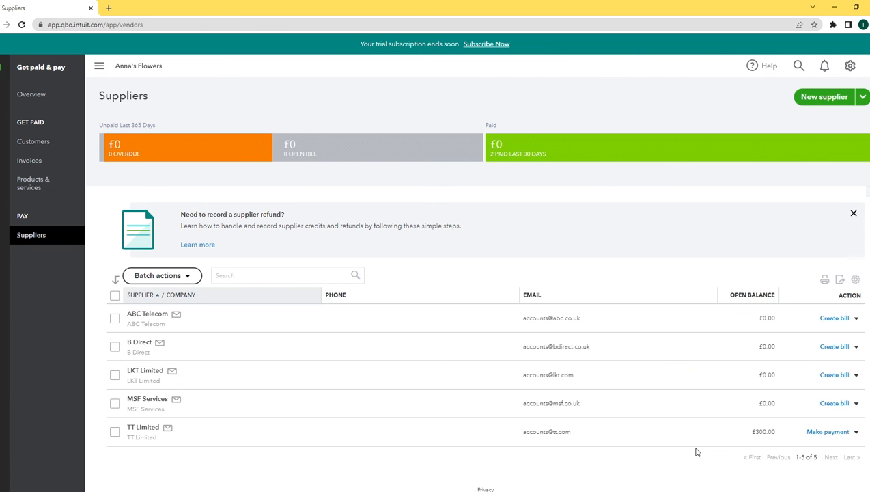
Pay TT Limited's £300.00 bill from HSBC 123456 and save the payment
click(828, 433)
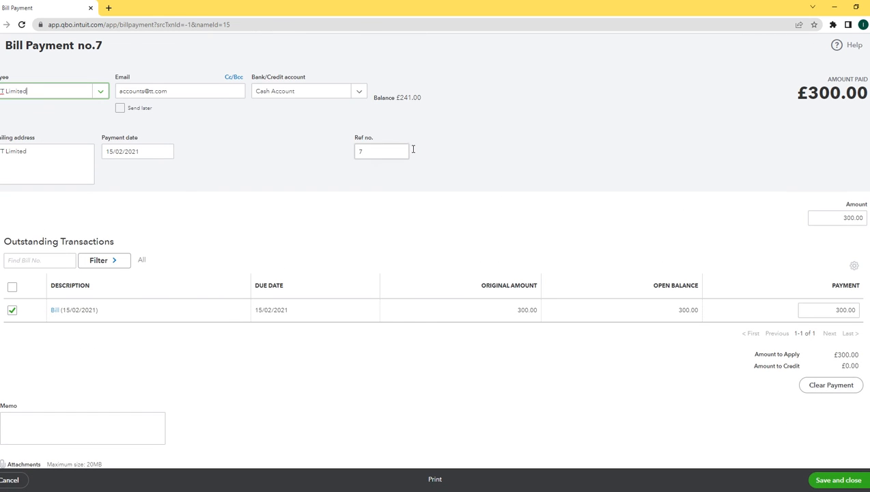
click(359, 92)
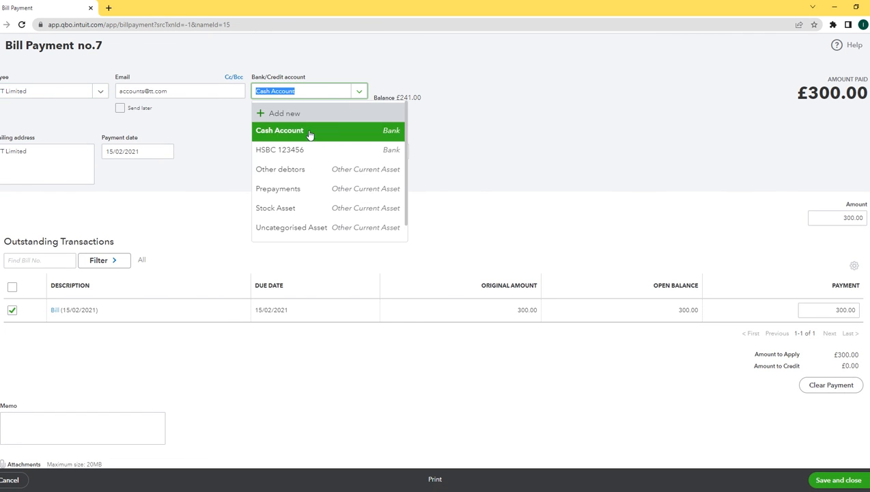
click(277, 156)
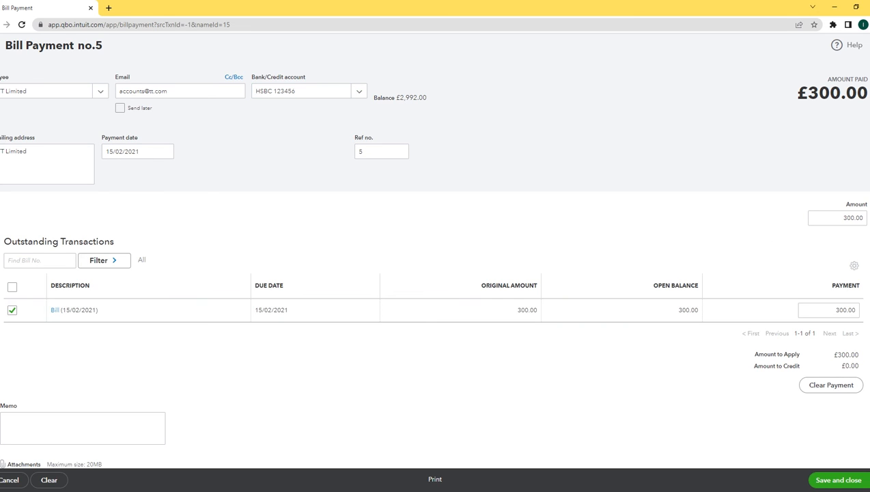
click(847, 480)
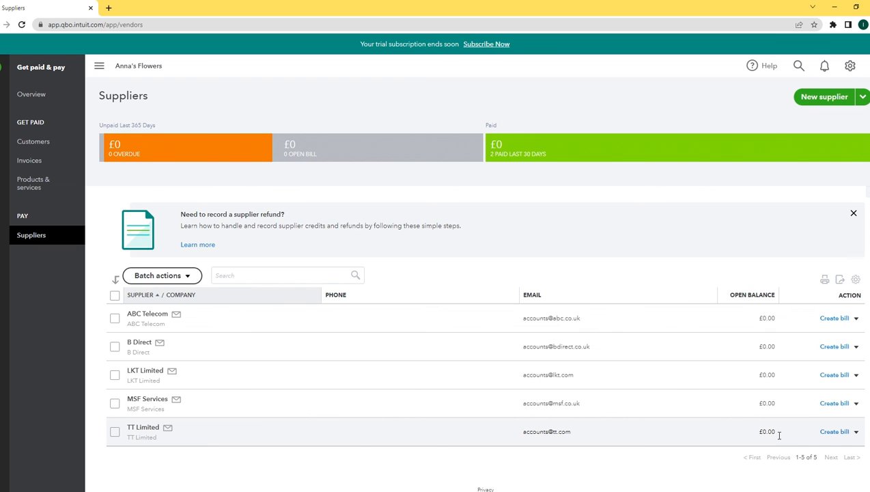
Return to the homepage showing Cash Account £241.00 and HSBC 123456 £2,692.00
click(3, 69)
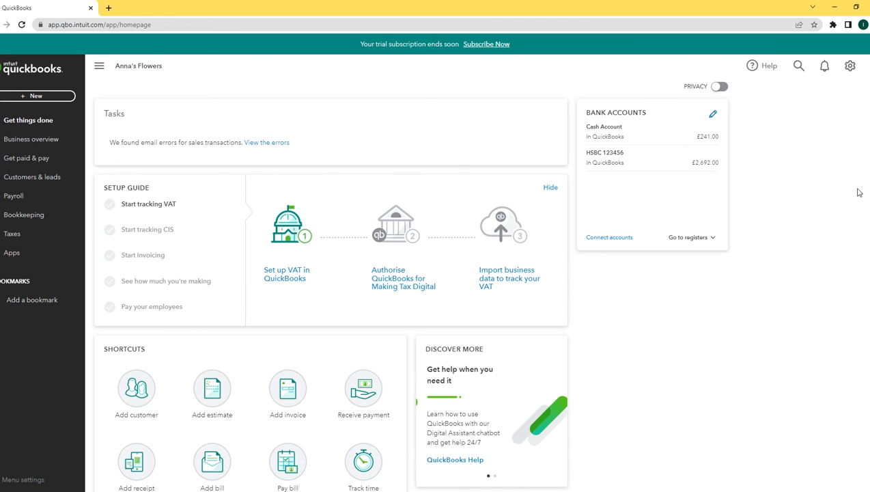
Start a new journal entry dated 30/09/2021 and move to line 1's Account cell
click(26, 97)
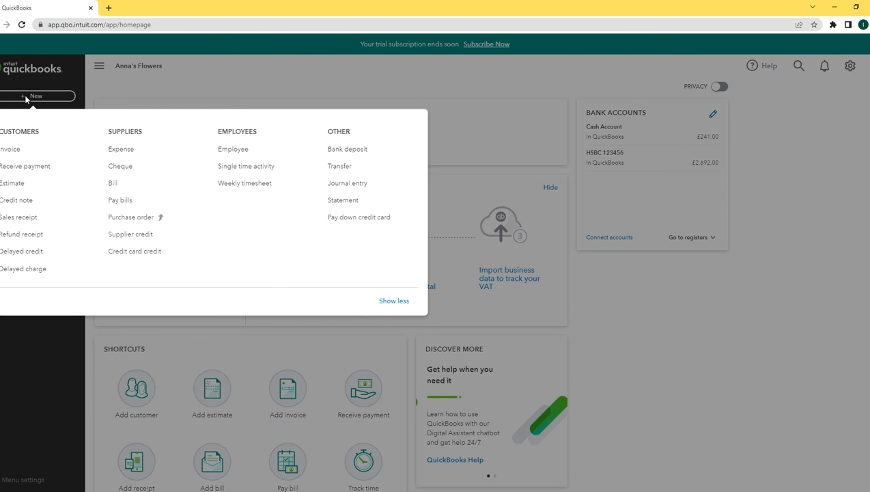
click(361, 186)
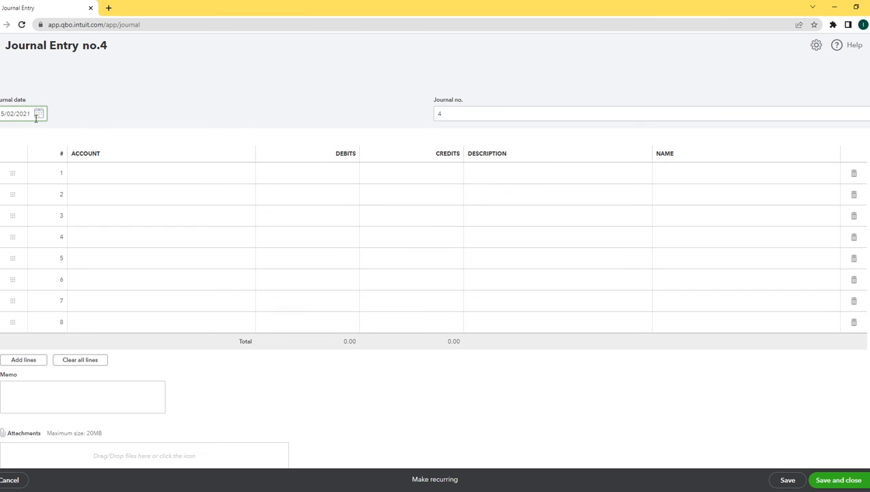
drag(36, 118, 0, 116)
text(30/09/2021)
click(109, 177)
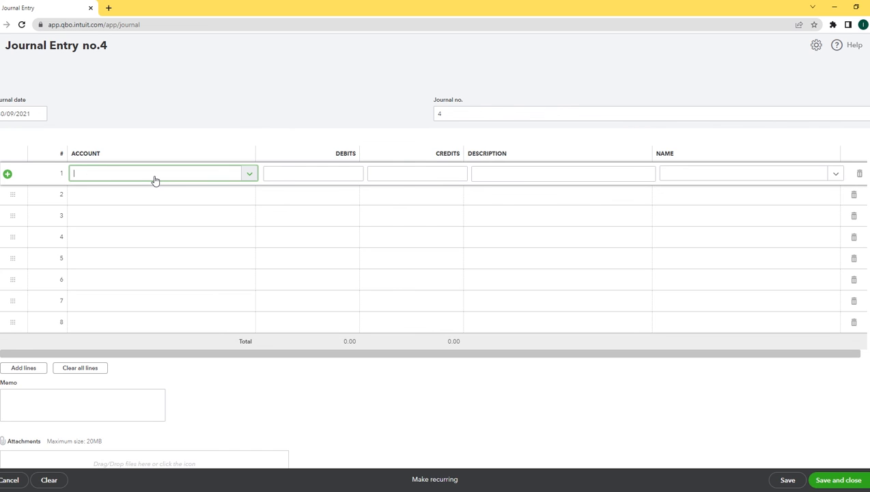
Debit Opening Balance Equity 195.00 on line 1, described 'Money taken out for personal use'
text(equi)
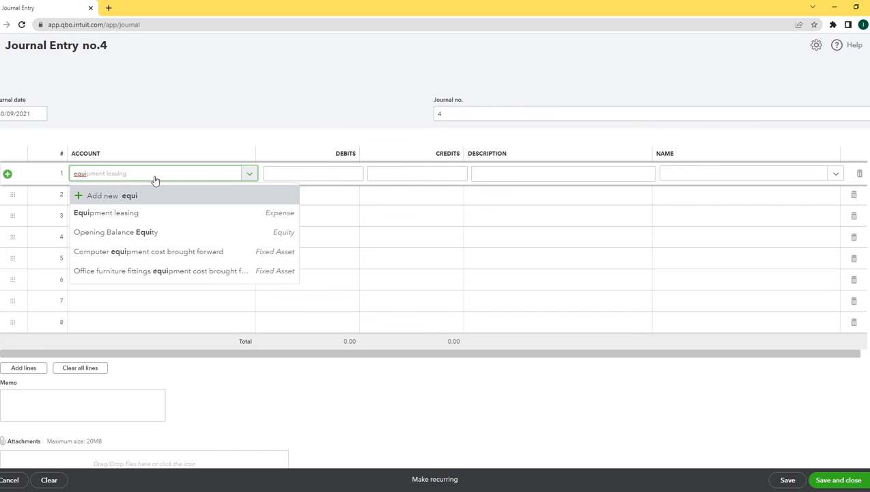
text(ty)
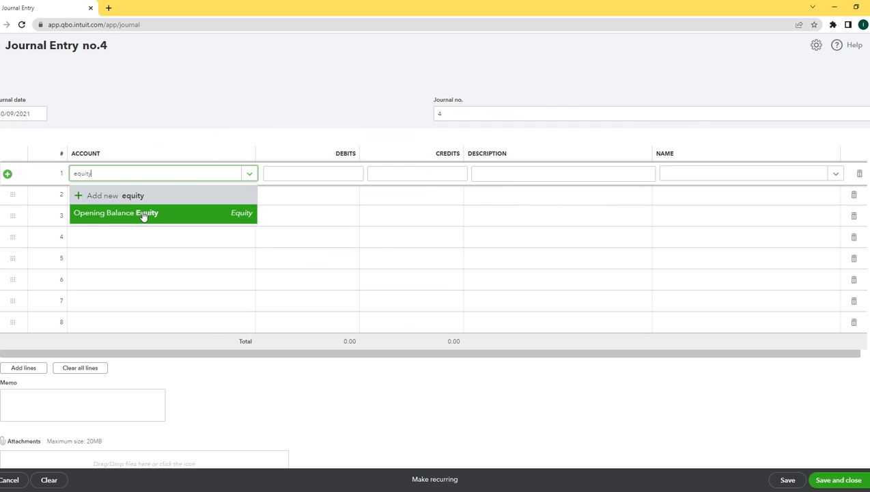
click(143, 213)
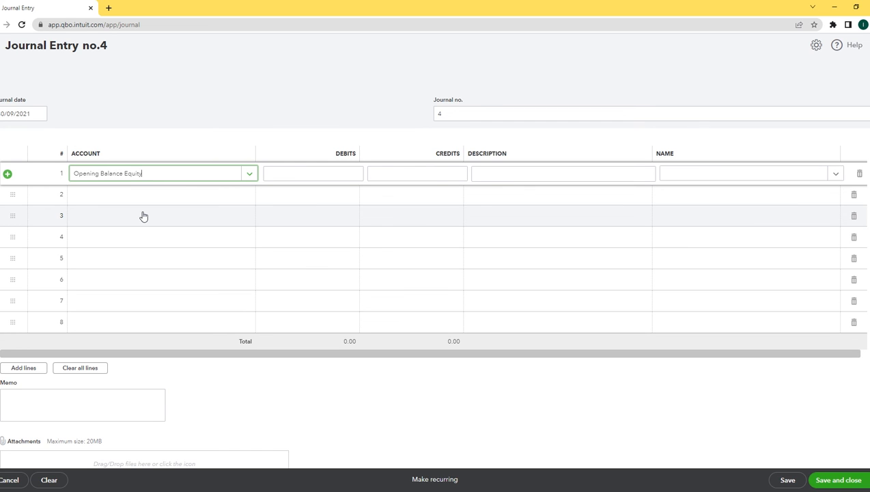
click(299, 177)
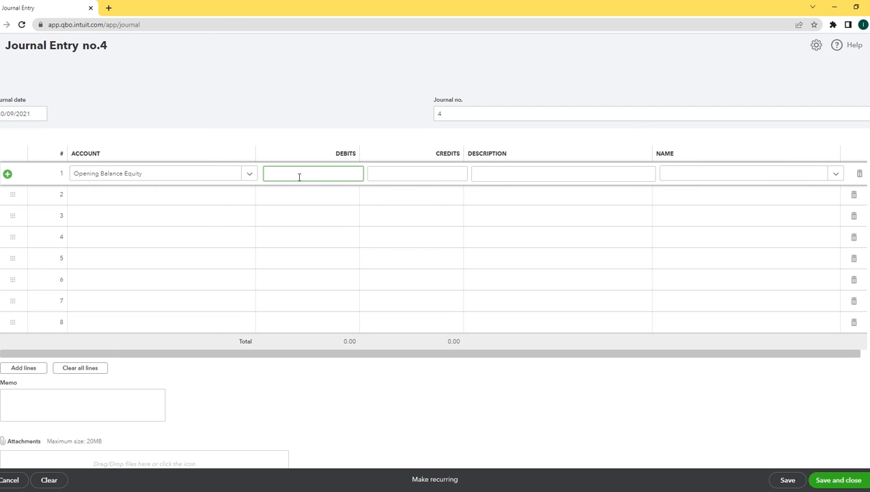
text(195.00)
key(Tab)
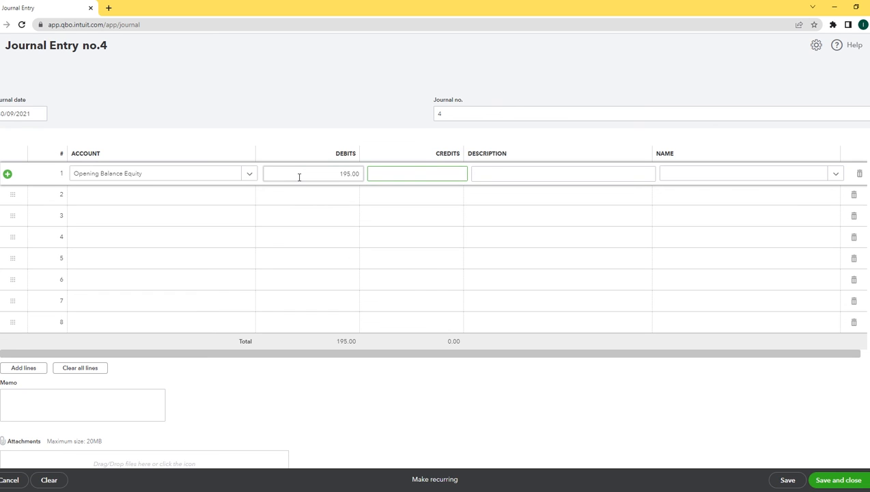
key(Tab)
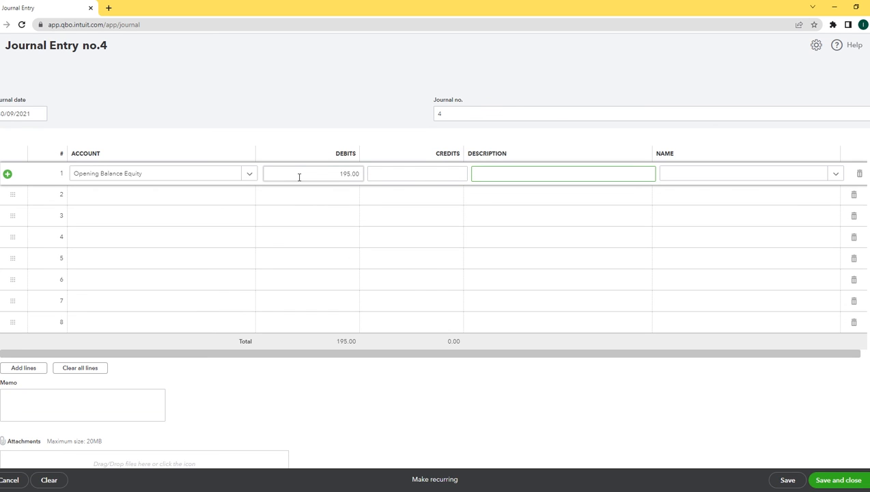
text(Money taken out for p)
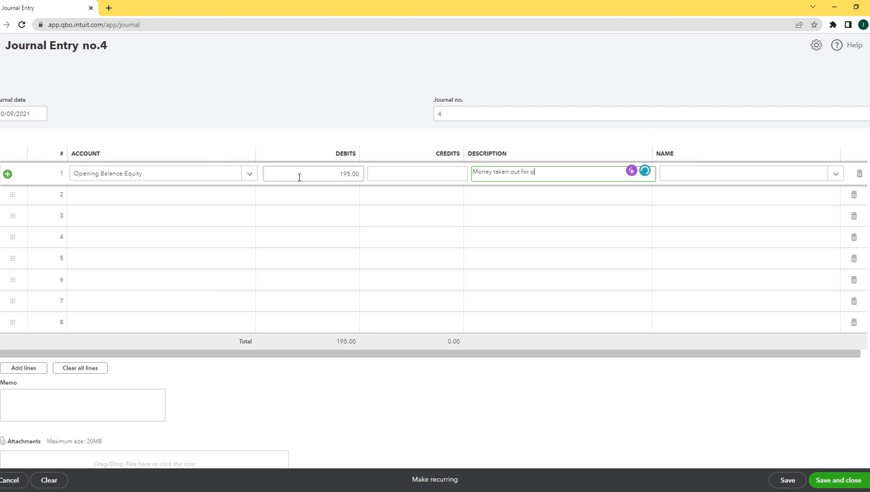
text(ersonal use)
key(Tab)
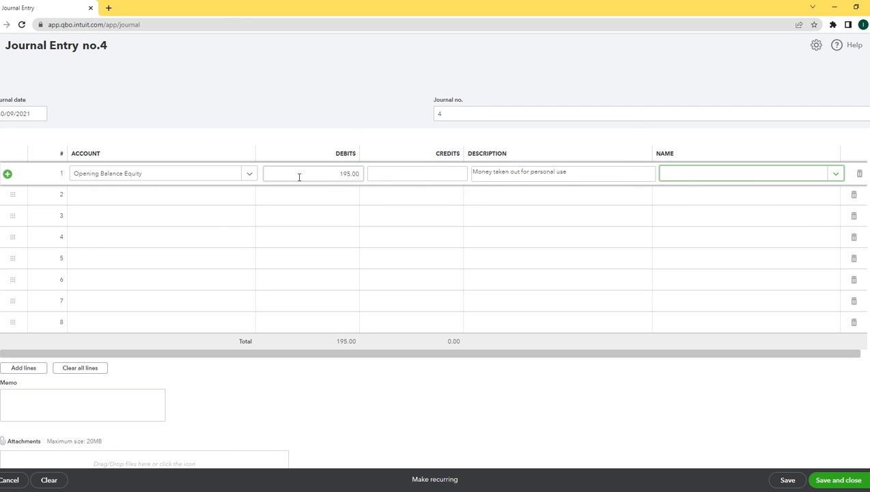
key(Tab)
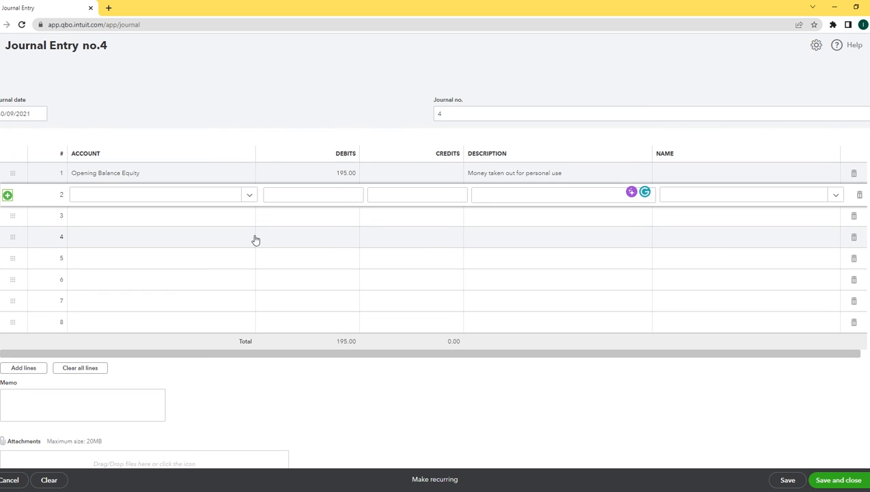
Set HSBC 123456 as line 2's account to take the 195.00 credit
click(187, 197)
text(h)
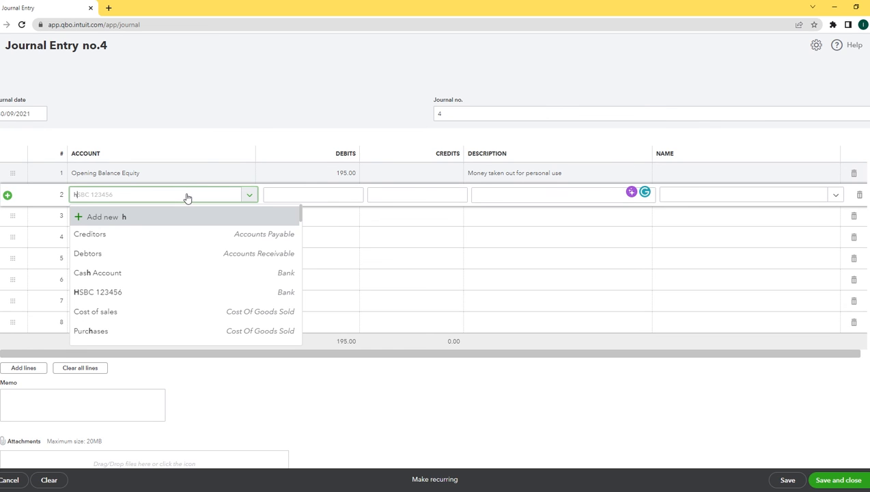
text(sbc)
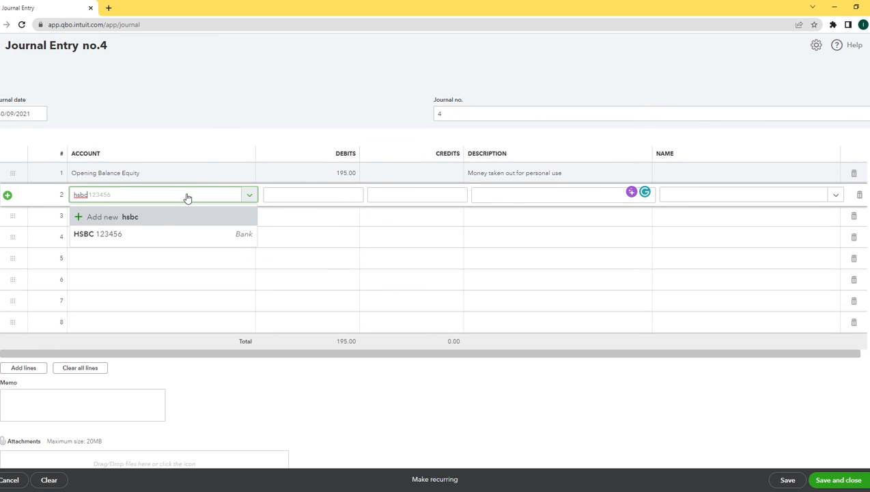
click(129, 239)
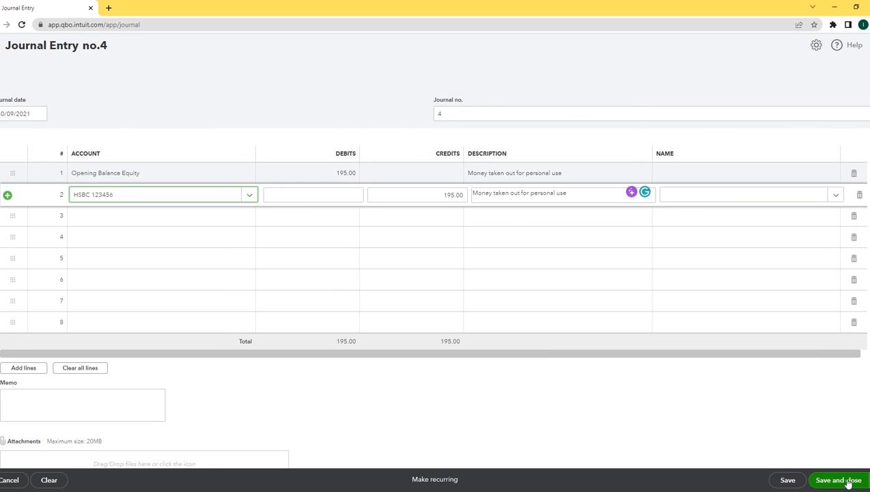
Save and close Journal Entry no.4, then go to the Reports page
scroll(435, 274, down, 1)
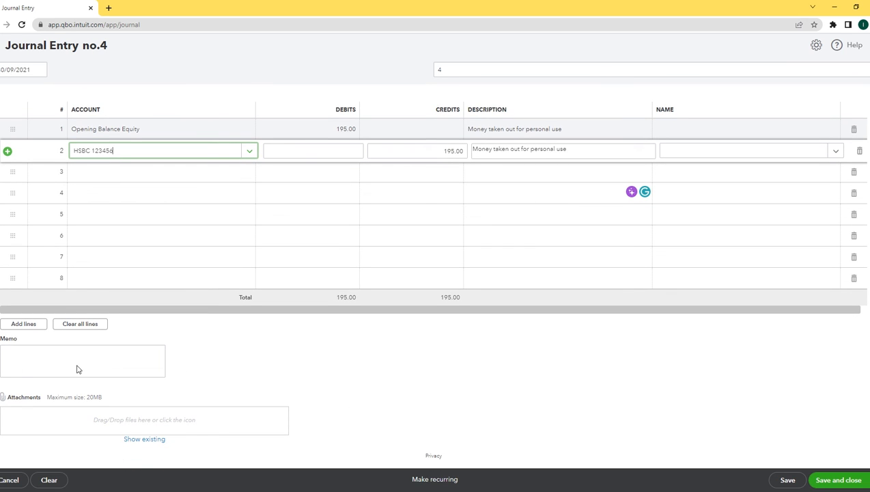
click(835, 481)
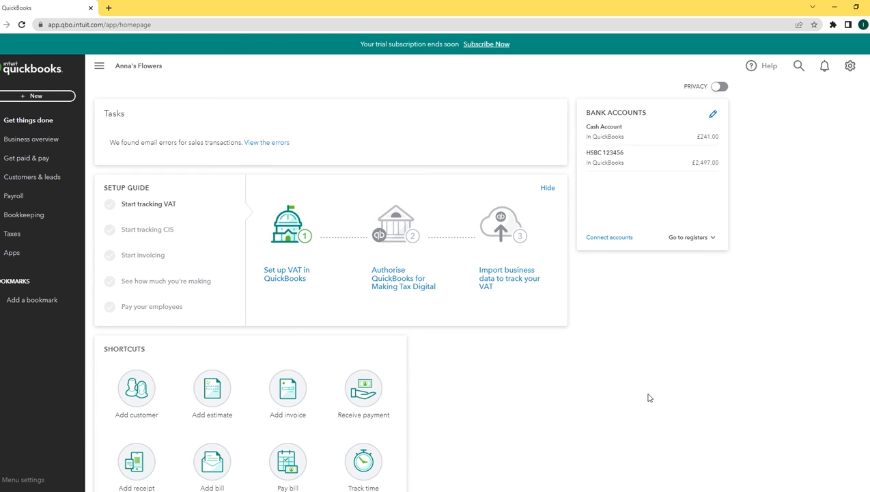
click(35, 140)
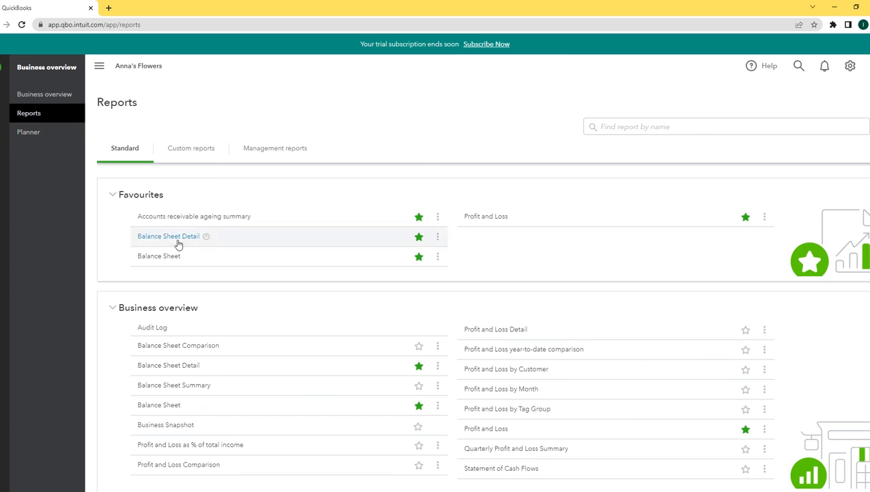
Run the Profit and Loss report for 01/01/2021 to 31/12/2021, showing net income £-17.00
click(486, 215)
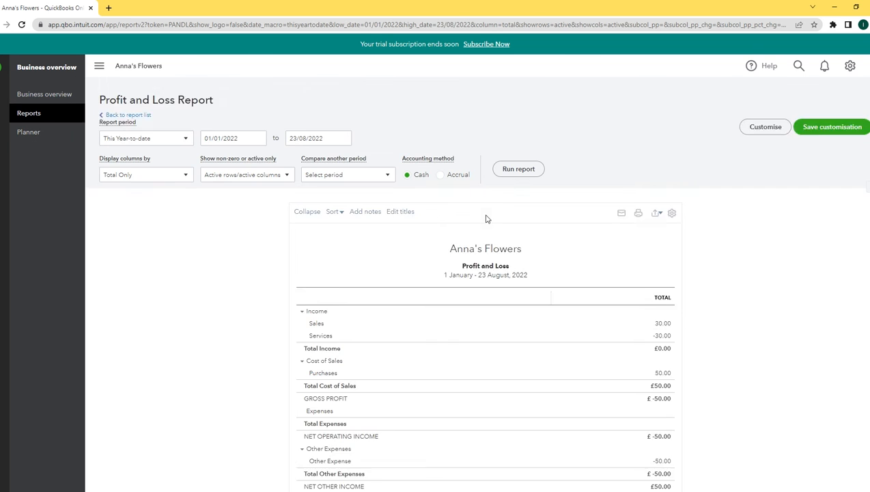
scroll(487, 219, down, 1)
key(ctrl+a)
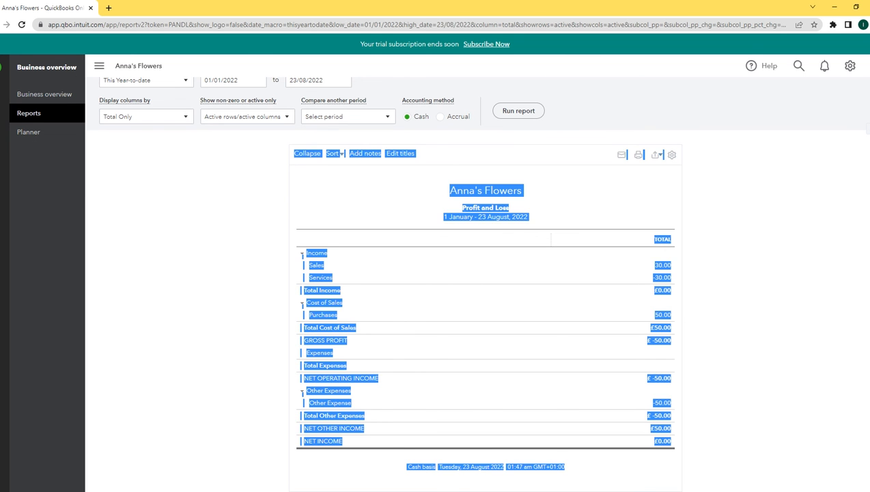
scroll(834, 188, up, 1)
click(834, 188)
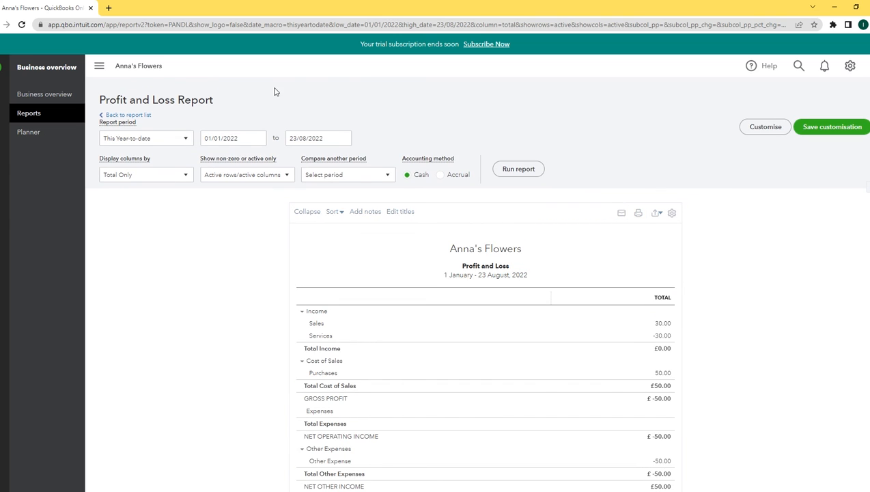
click(251, 141)
text(01/)
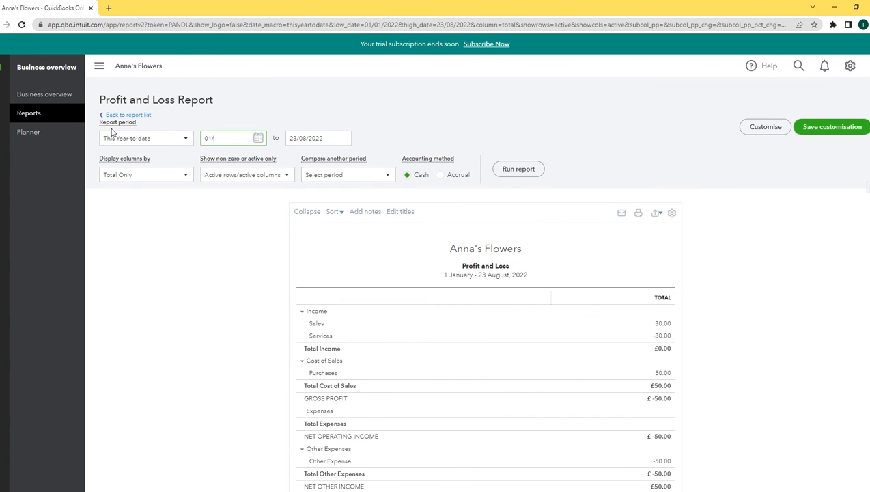
text(01/2021)
key(Tab)
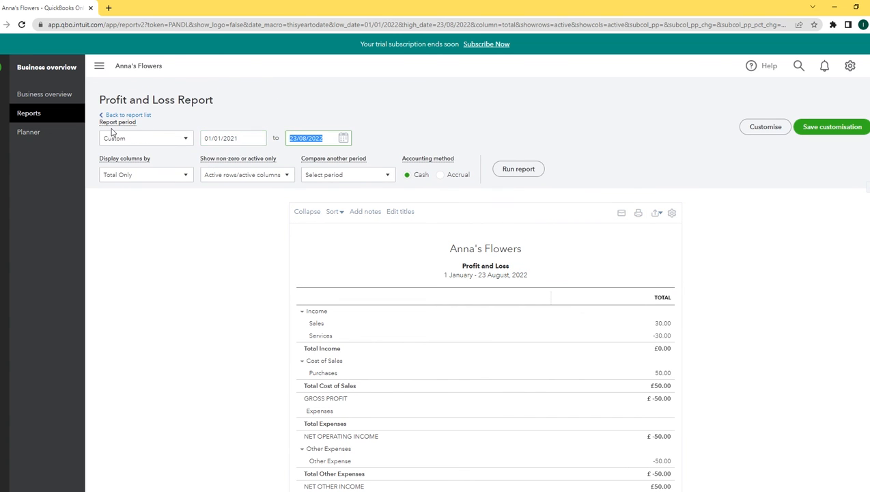
text(31/12/2021)
click(533, 171)
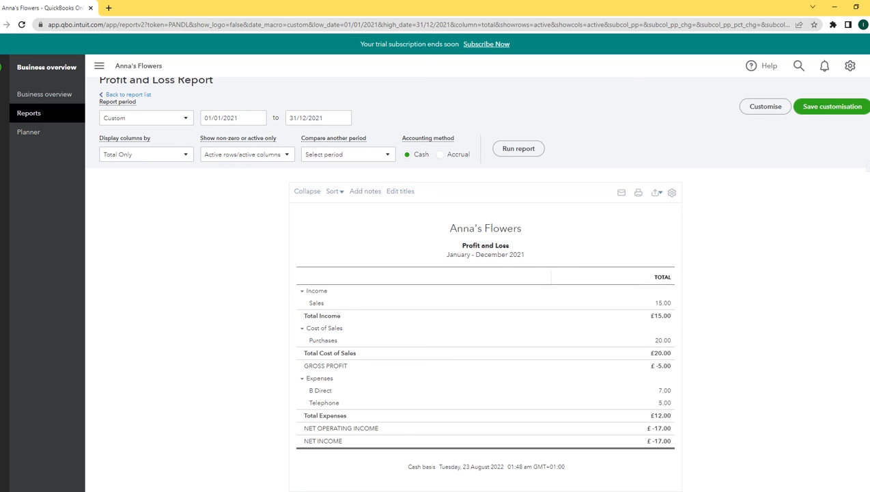
Drill into the Sales 15.00 and Purchases 20.00 figures, returning to the summary each time
scroll(689, 191, down, 1)
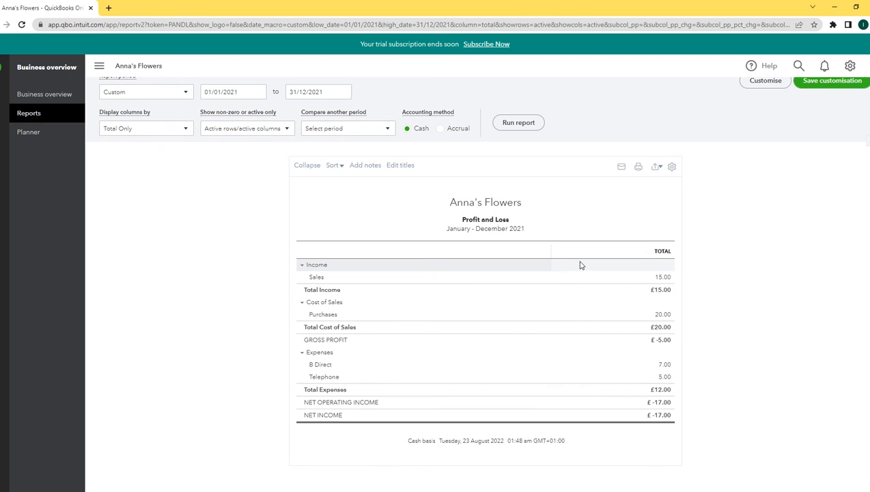
click(663, 277)
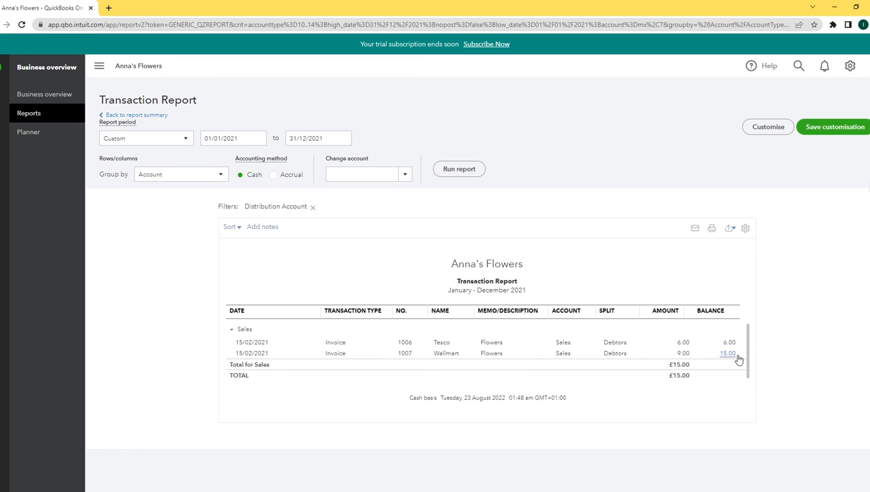
click(152, 116)
scroll(492, 157, down, 1)
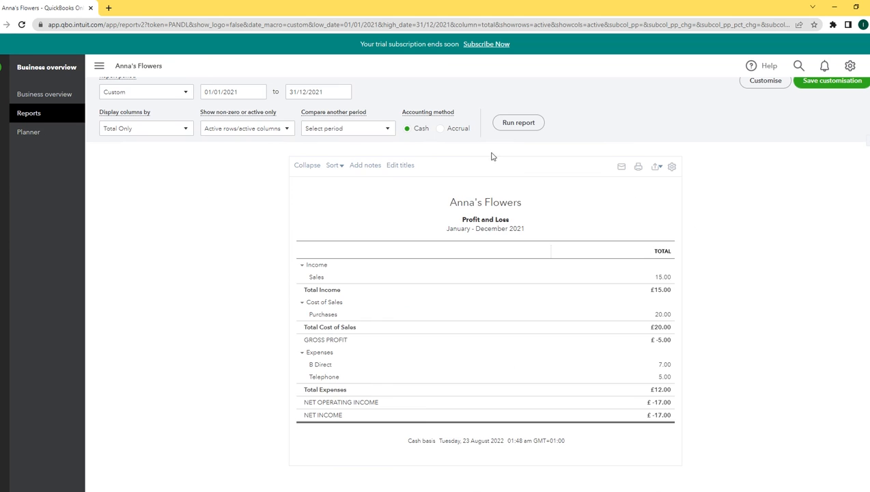
click(664, 316)
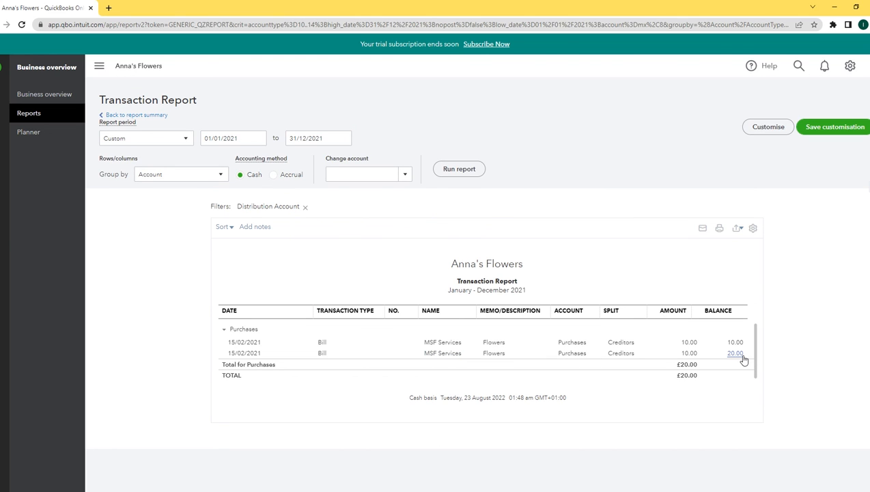
click(140, 115)
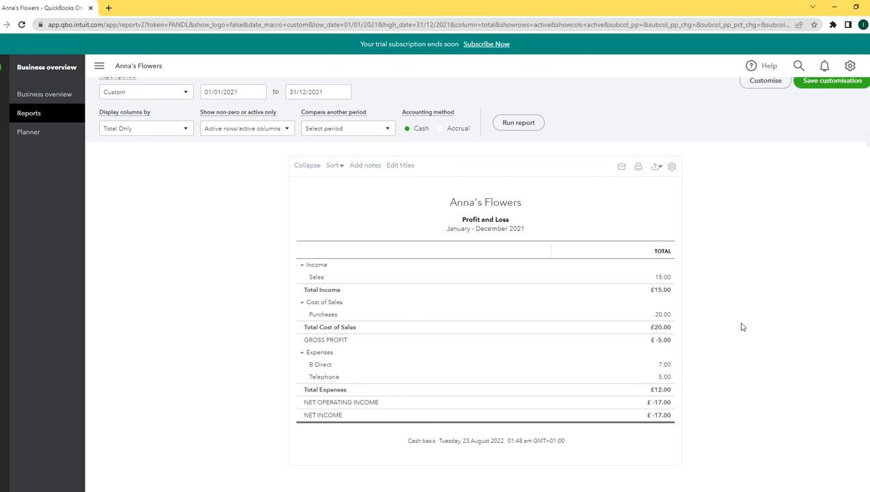
Drill into B Direct 7.00 and Telephone 5.00, then return to the reports list
click(665, 367)
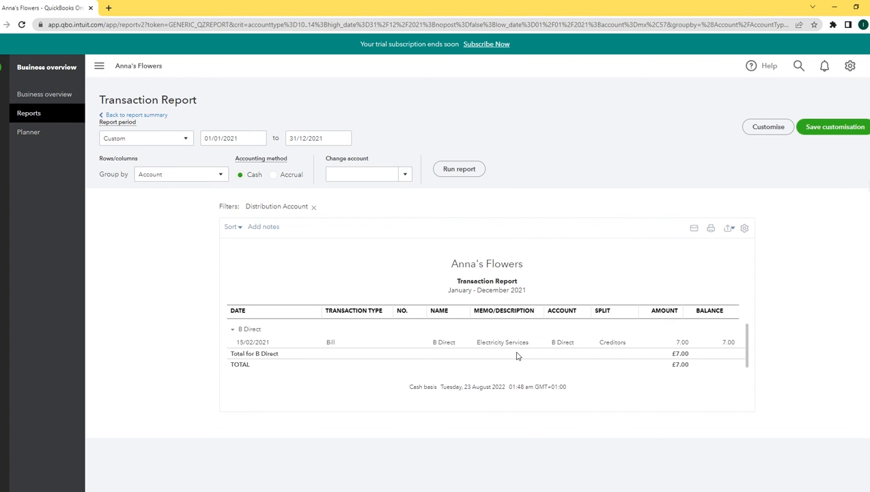
click(135, 114)
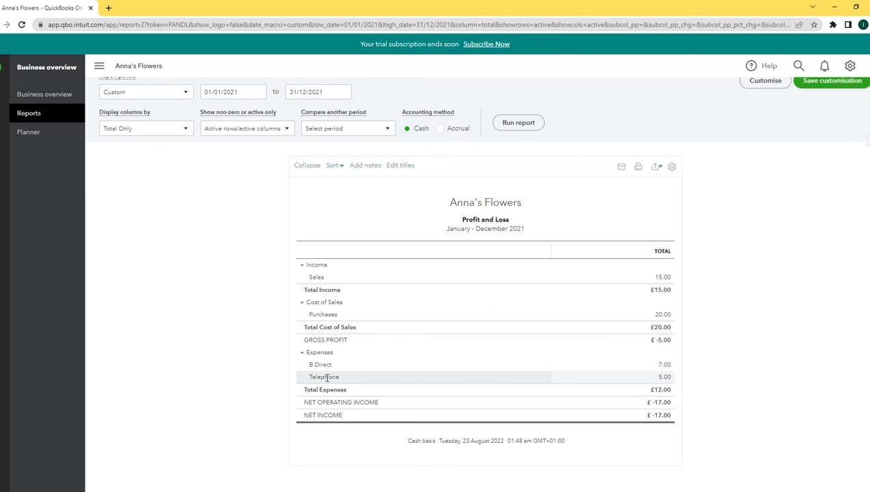
click(665, 378)
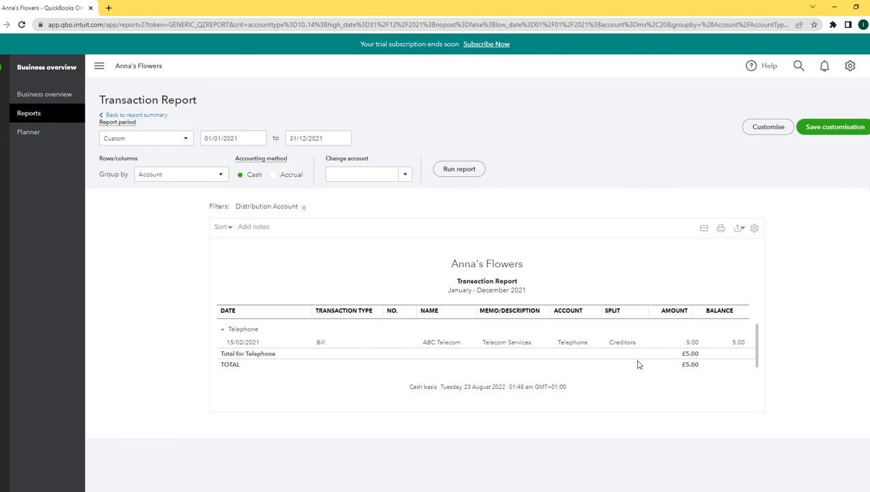
click(133, 115)
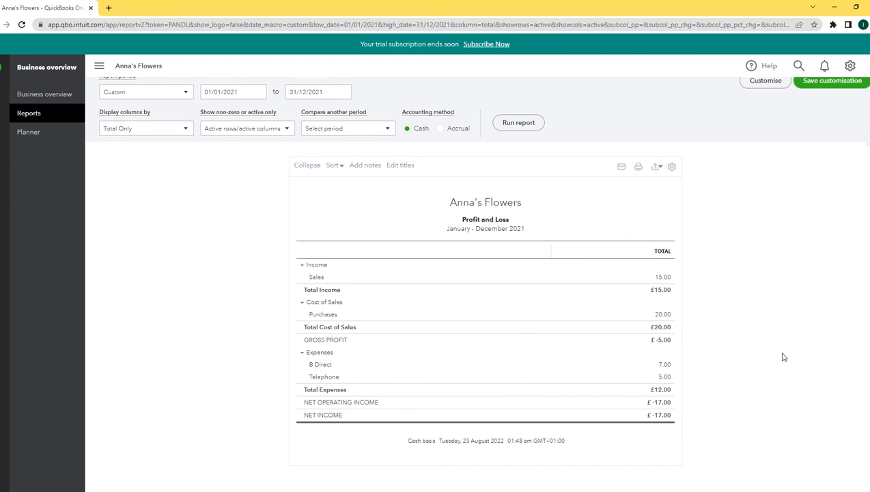
scroll(476, 283, up, 1)
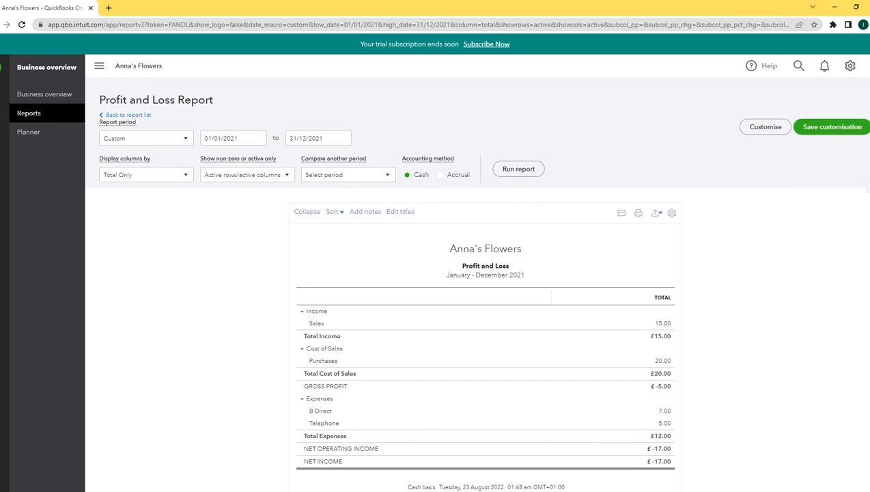
click(133, 116)
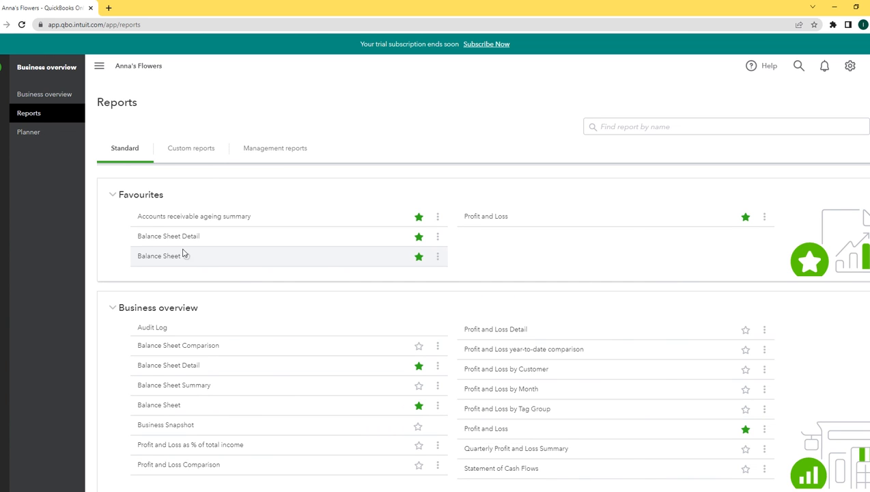
Run the Balance Sheet for 01/01/2021 to 31/12/2021, showing net assets £3,288.00
click(159, 257)
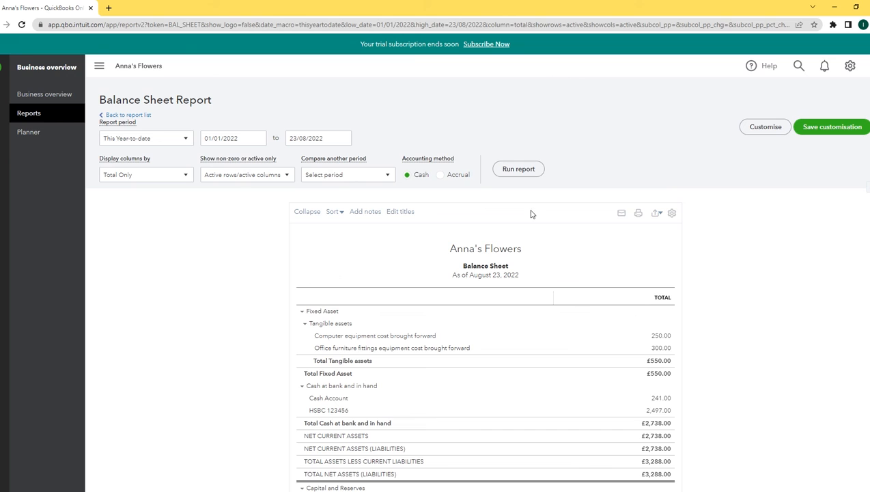
click(250, 139)
drag(250, 139, 136, 132)
text(01/0)
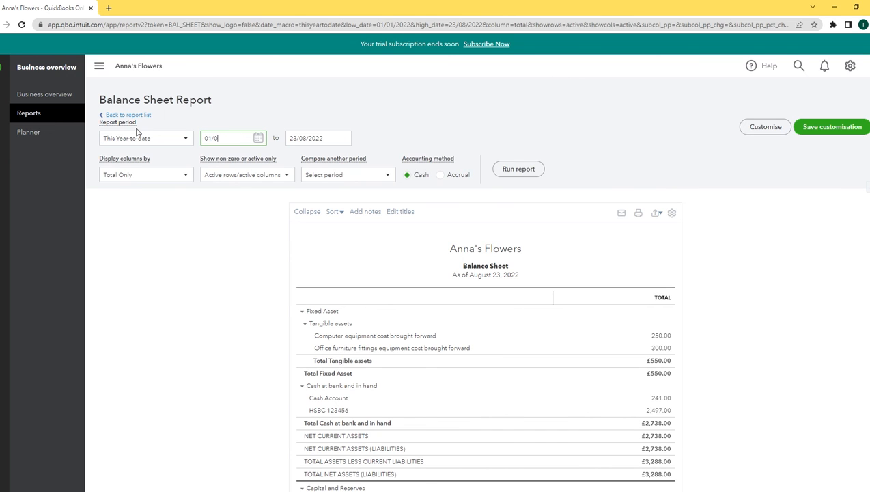
text(1/2021)
key(Tab)
text(31)
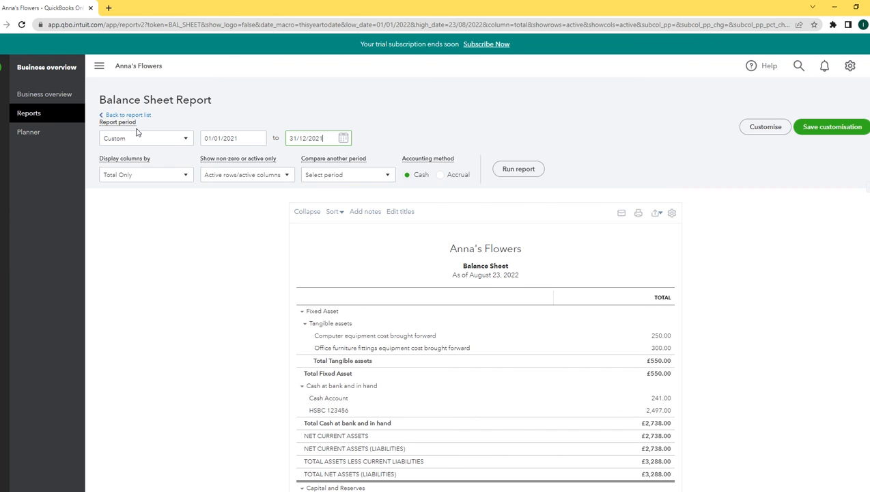
click(530, 175)
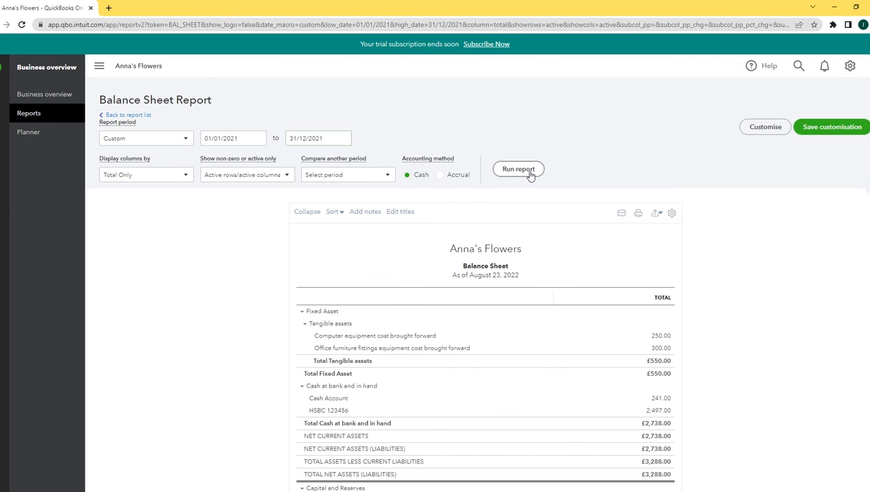
scroll(559, 177, down, 2)
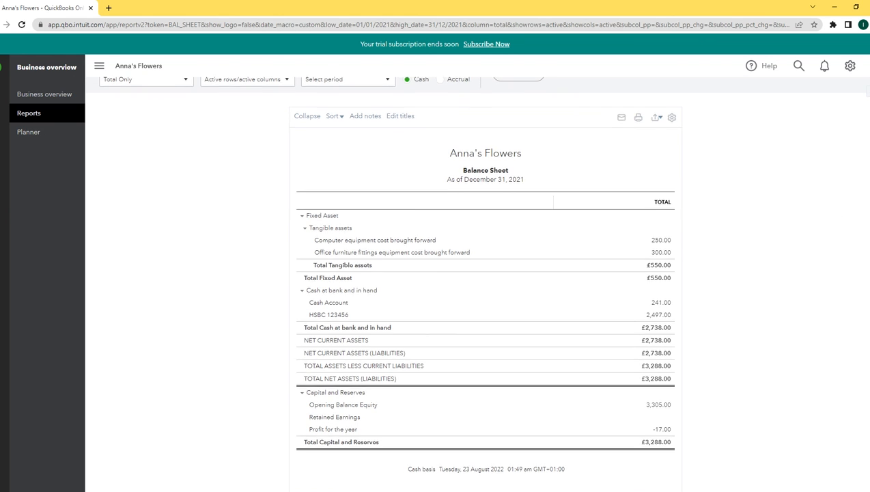
scroll(476, 282, down, 1)
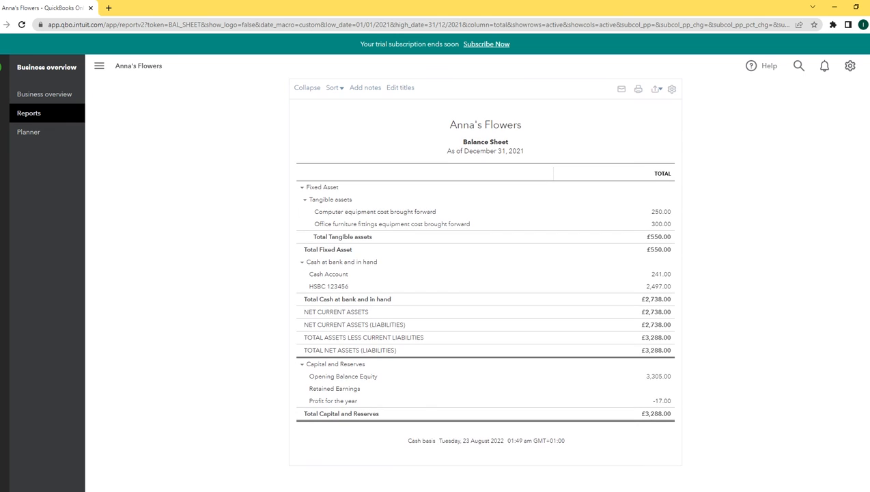
click(661, 213)
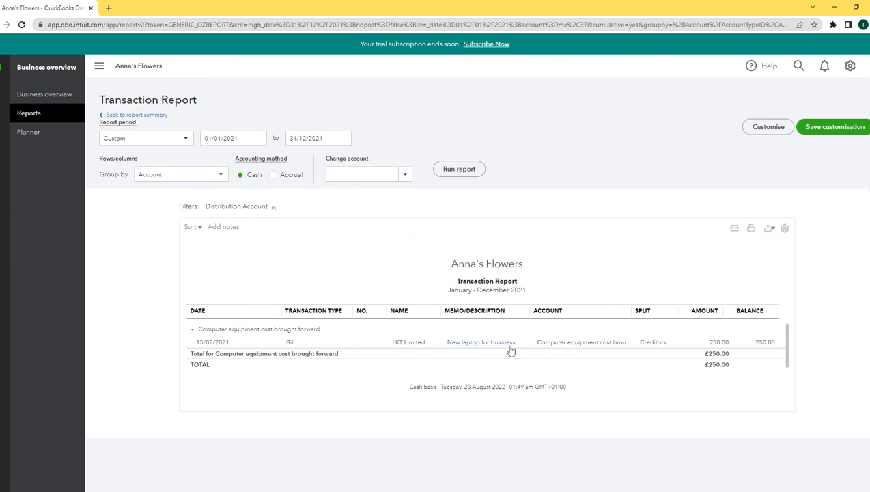
click(129, 116)
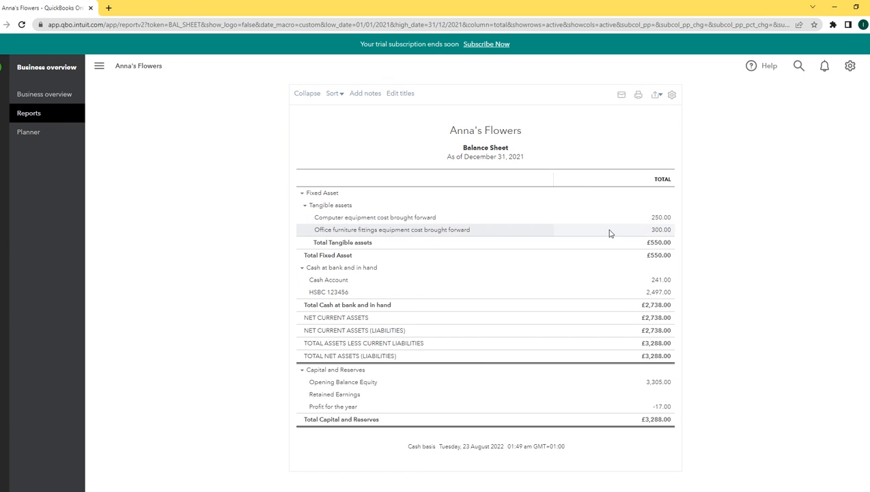
click(661, 231)
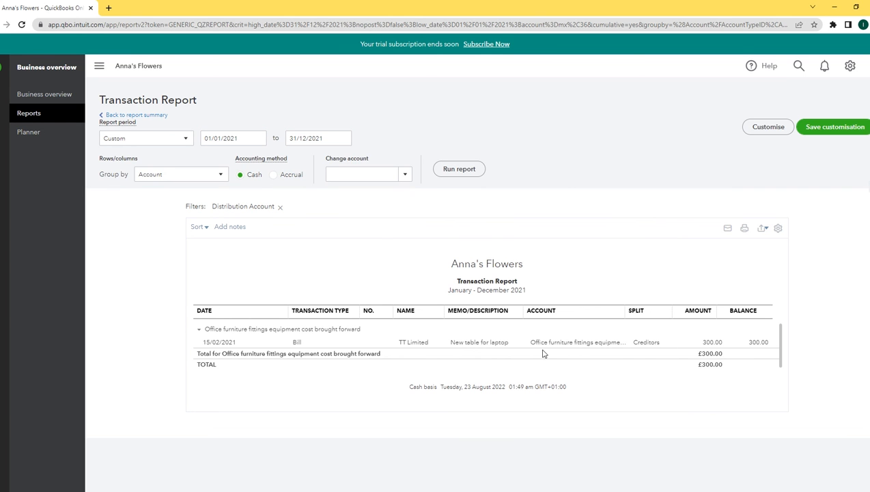
click(133, 115)
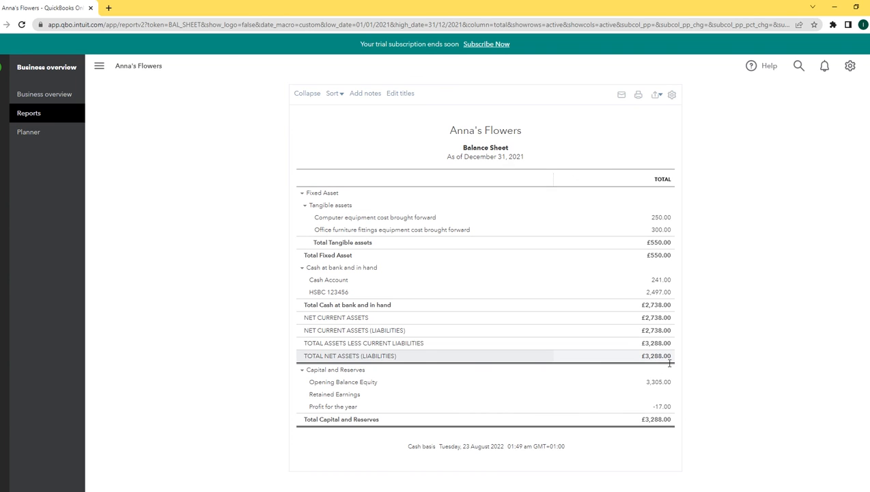
scroll(485, 274, down, 1)
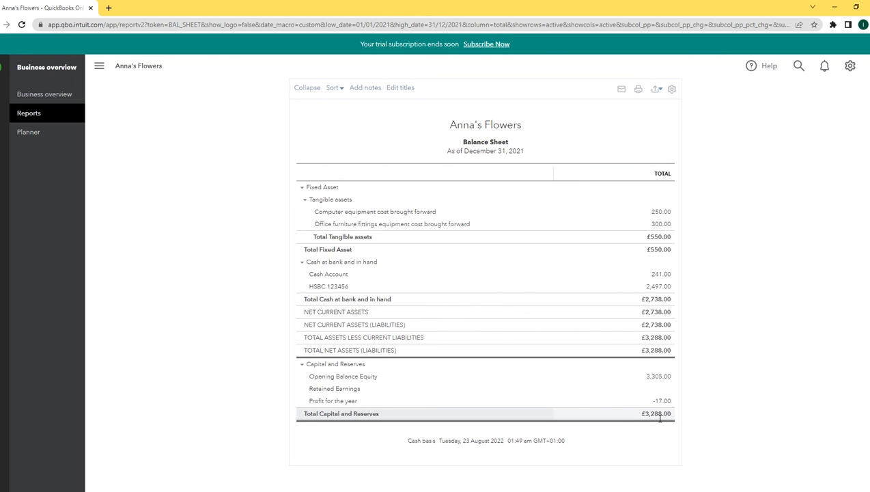
click(659, 376)
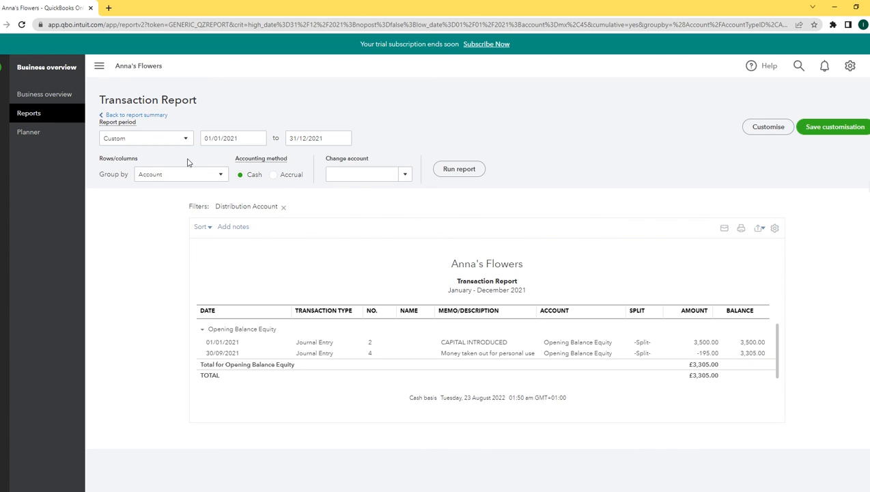
click(152, 116)
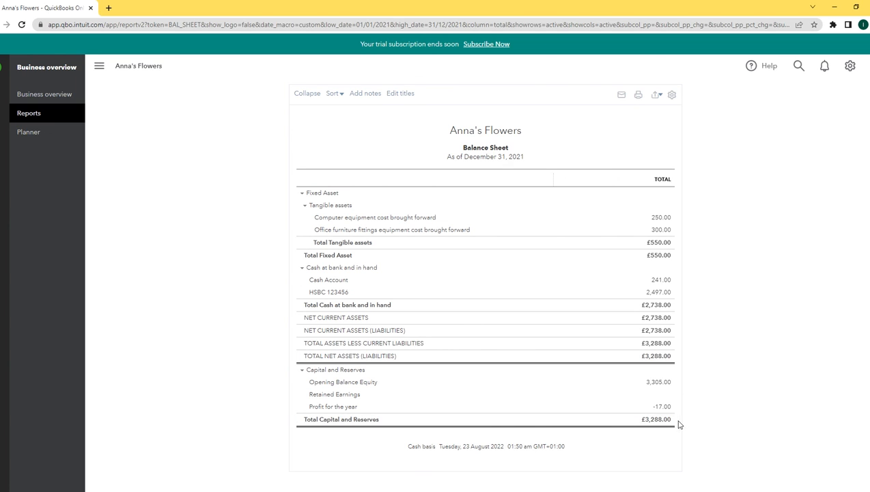
drag(659, 422, 648, 424)
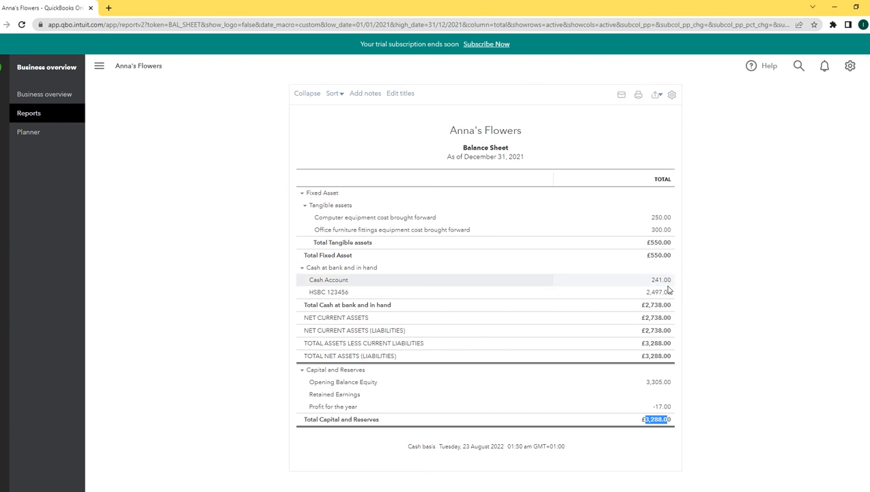
click(679, 362)
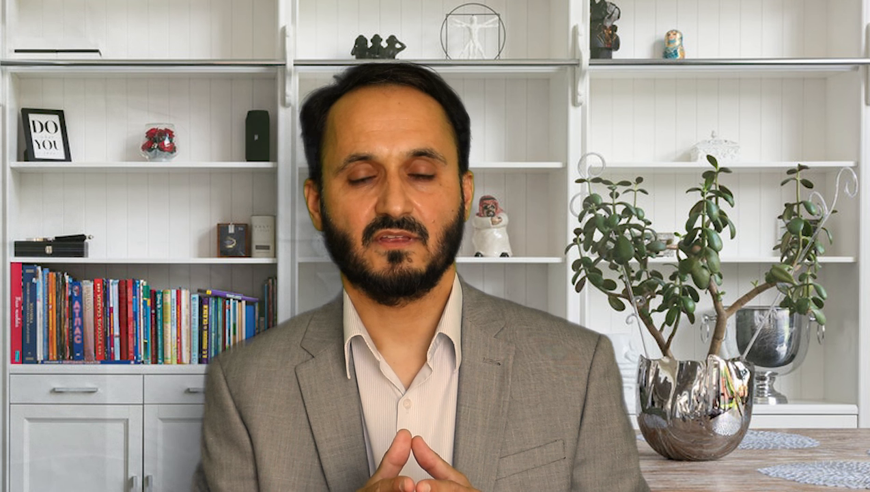